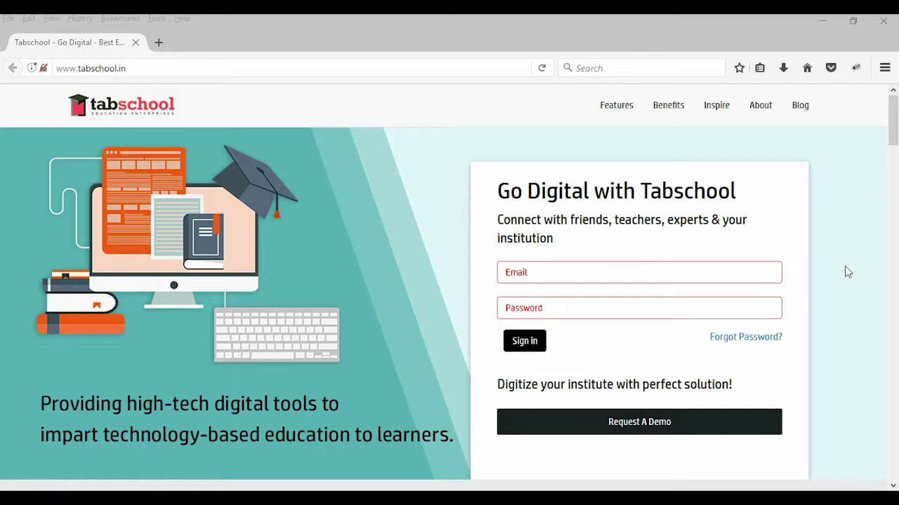
Step: Scroll down and back up through the Tabschool landing page
scroll(395, 231, down, 5)
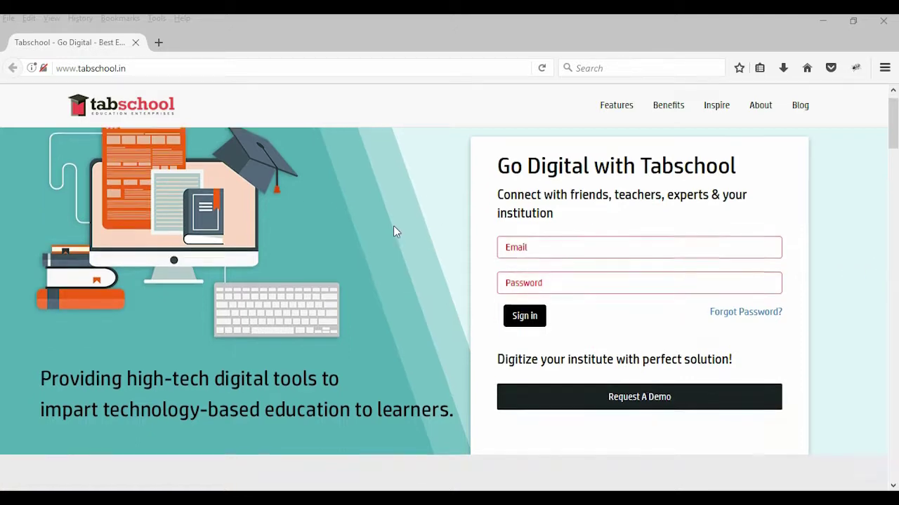
scroll(394, 231, down, 3)
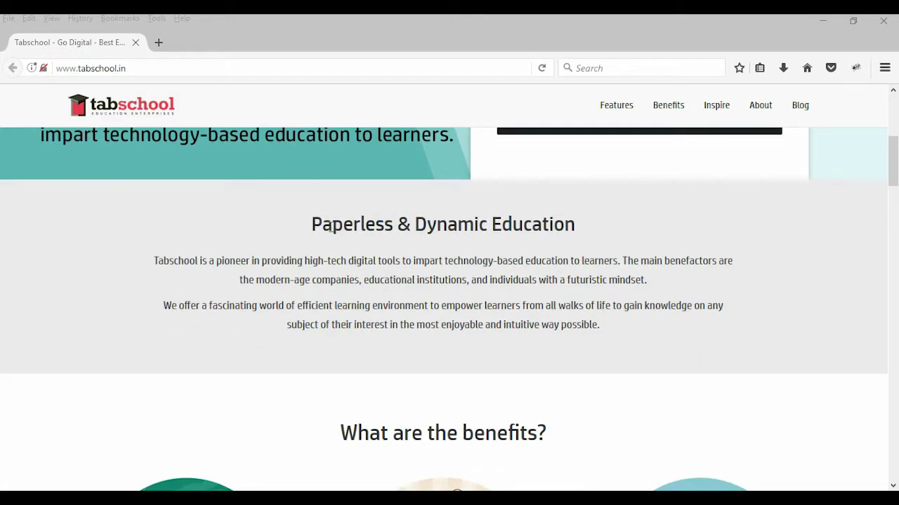
scroll(457, 226, down, 10)
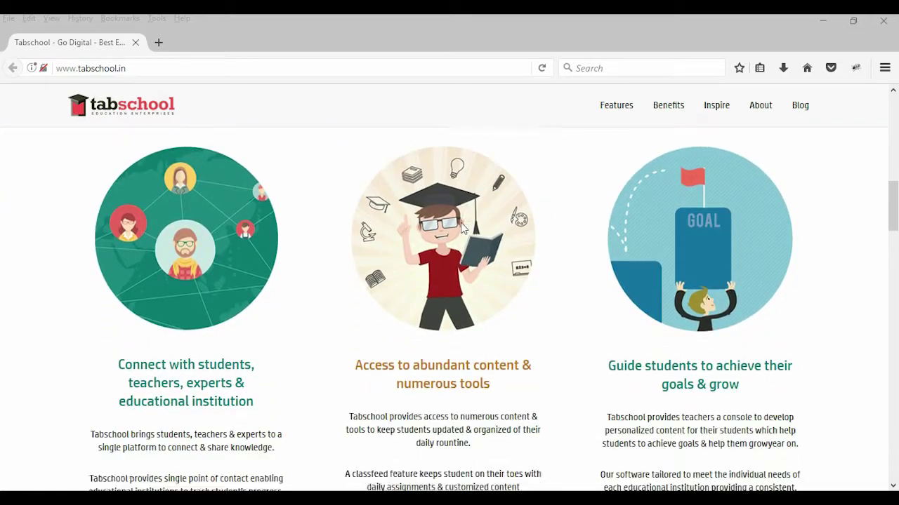
scroll(461, 227, down, 12)
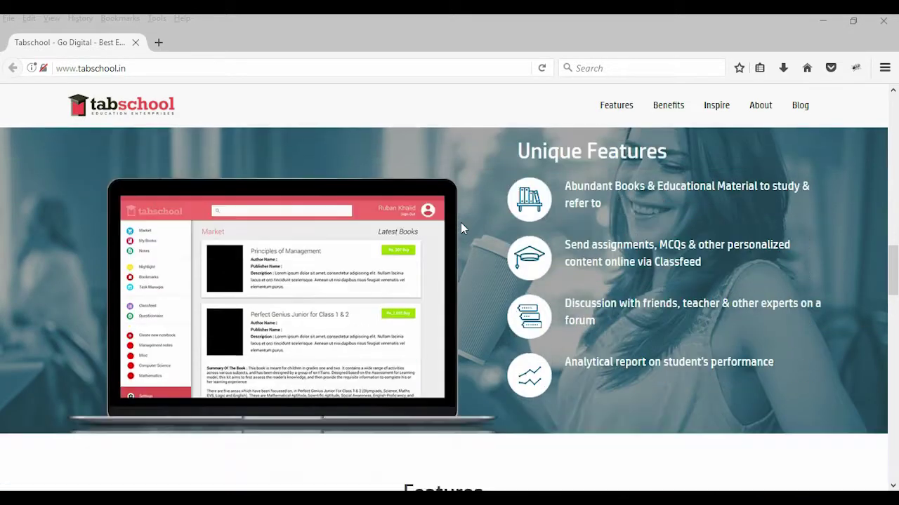
scroll(460, 223, down, 18)
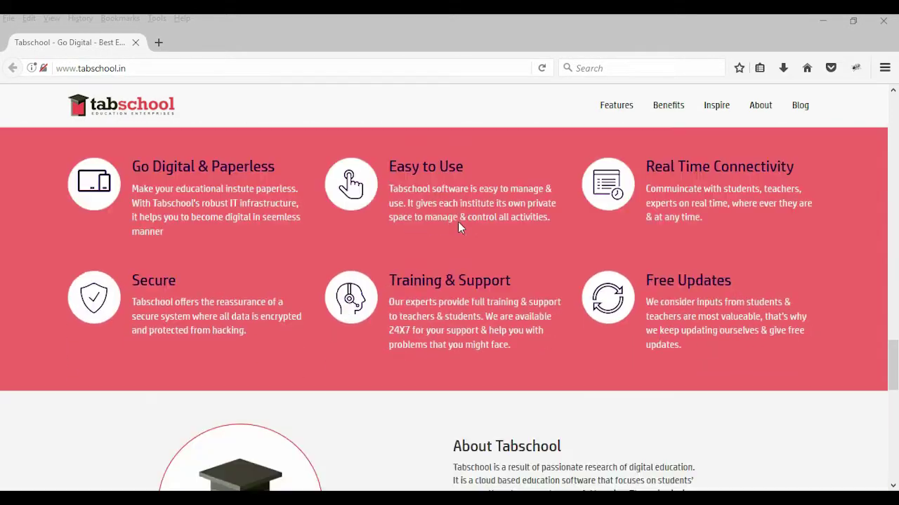
scroll(458, 225, up, 1)
scroll(457, 227, down, 6)
scroll(458, 225, up, 9)
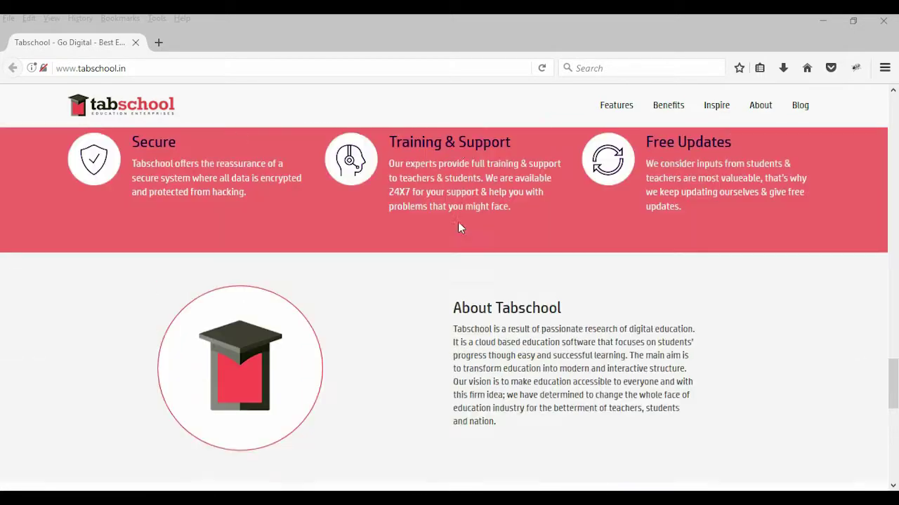
scroll(460, 223, up, 20)
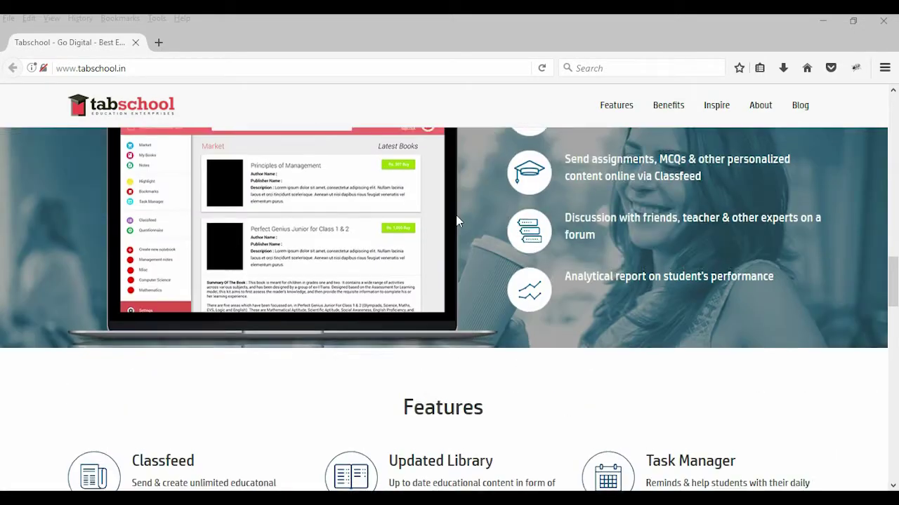
scroll(457, 217, up, 17)
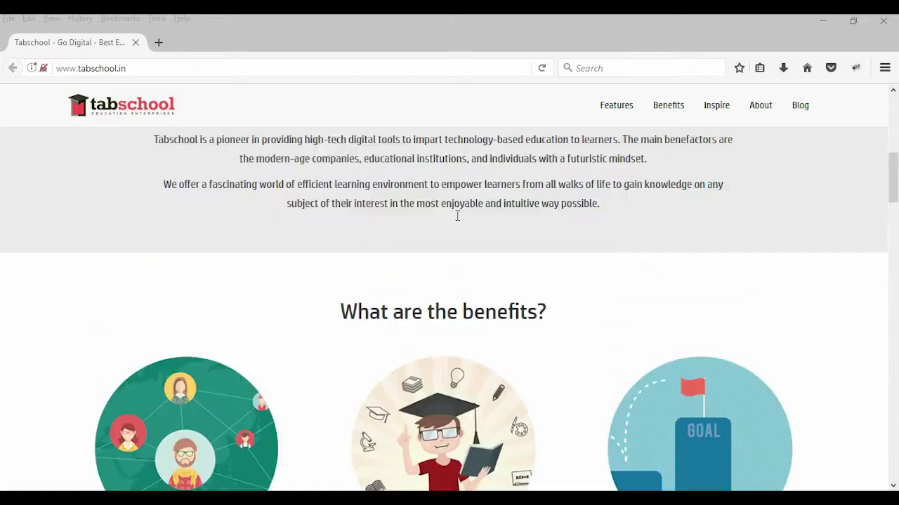
scroll(457, 215, up, 5)
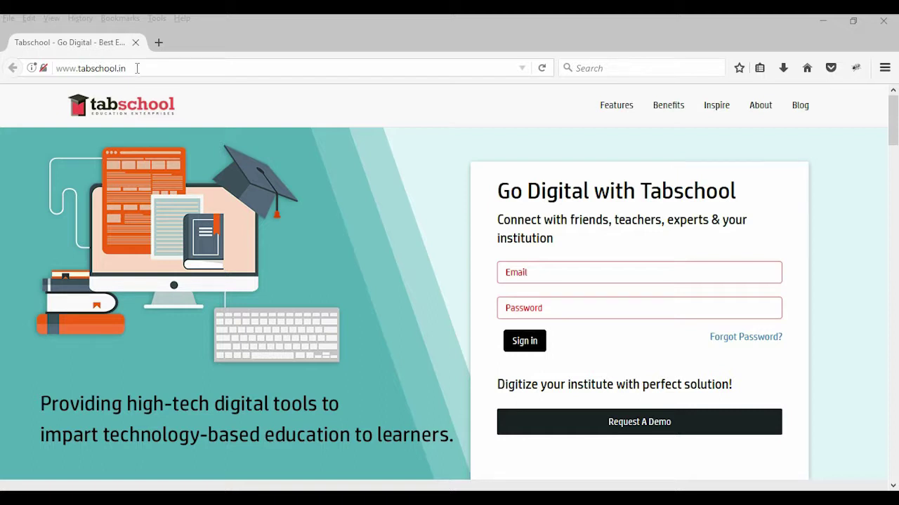
Step: Sign in with the teacher account's e-mail and password
click(538, 270)
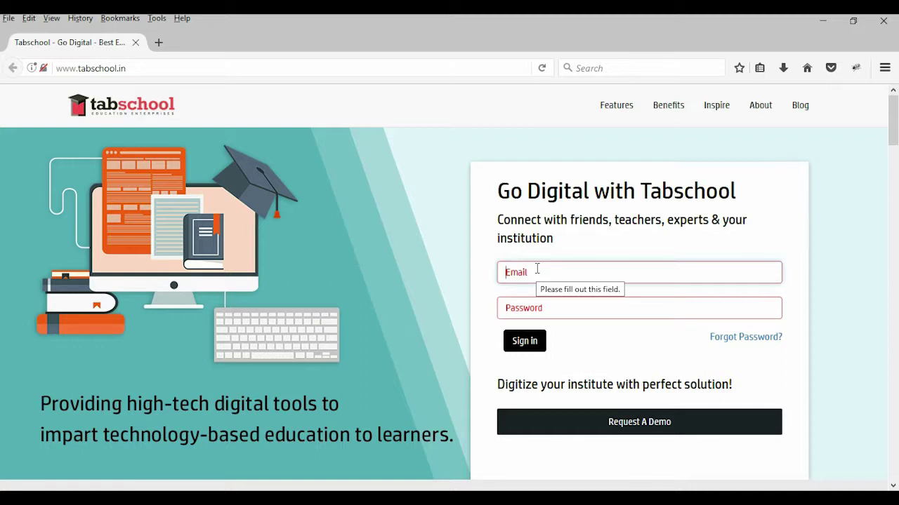
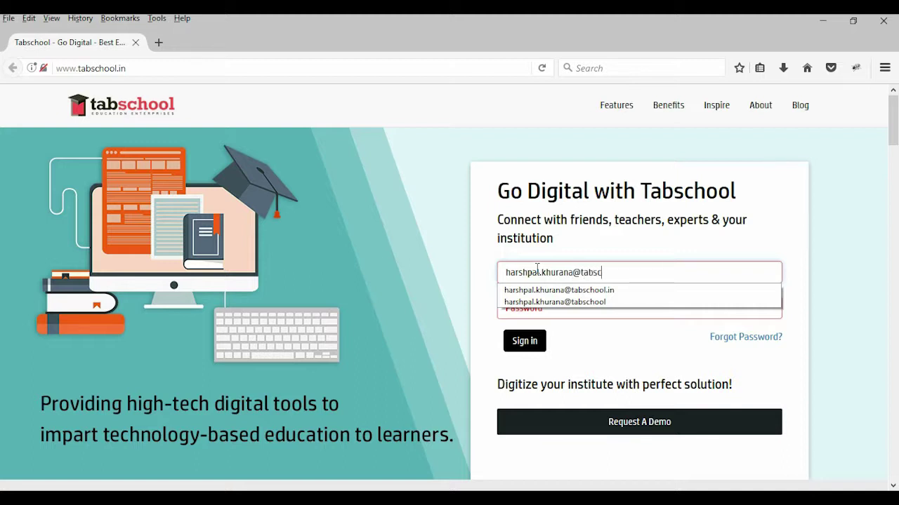
key(Tab)
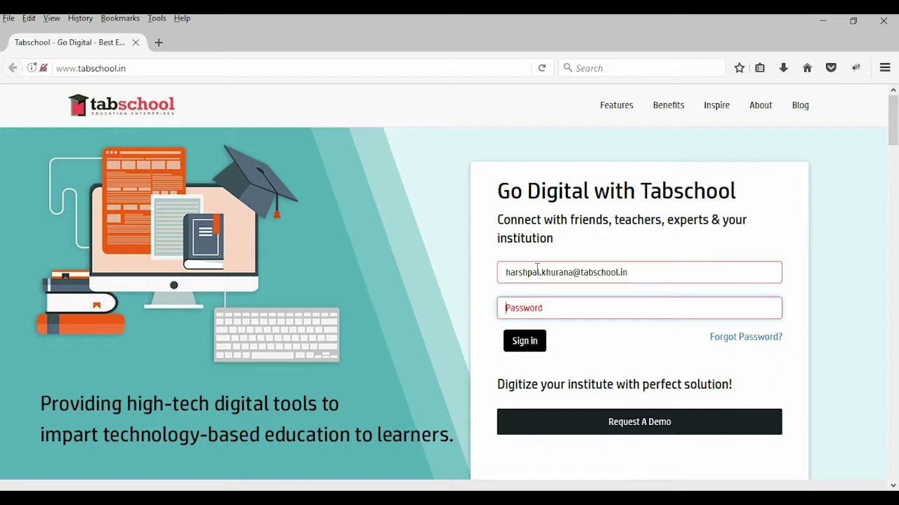
text(••••••••••)
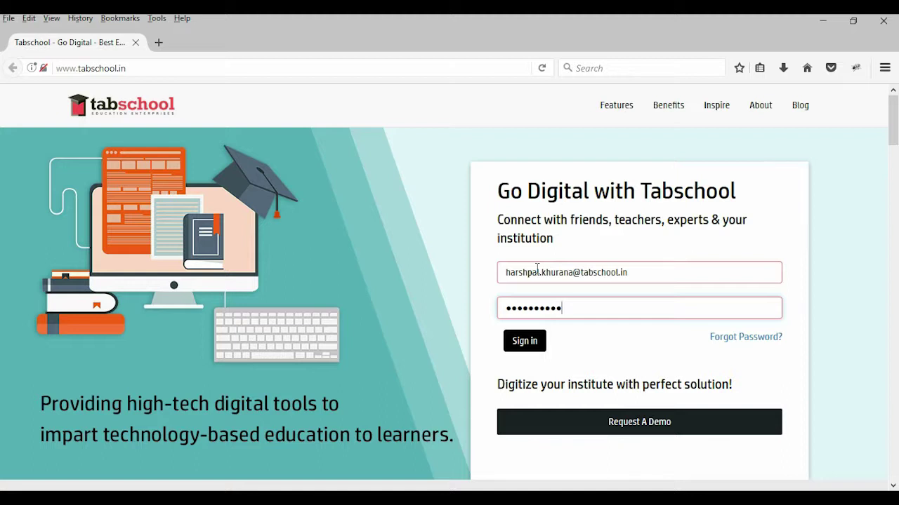
click(526, 342)
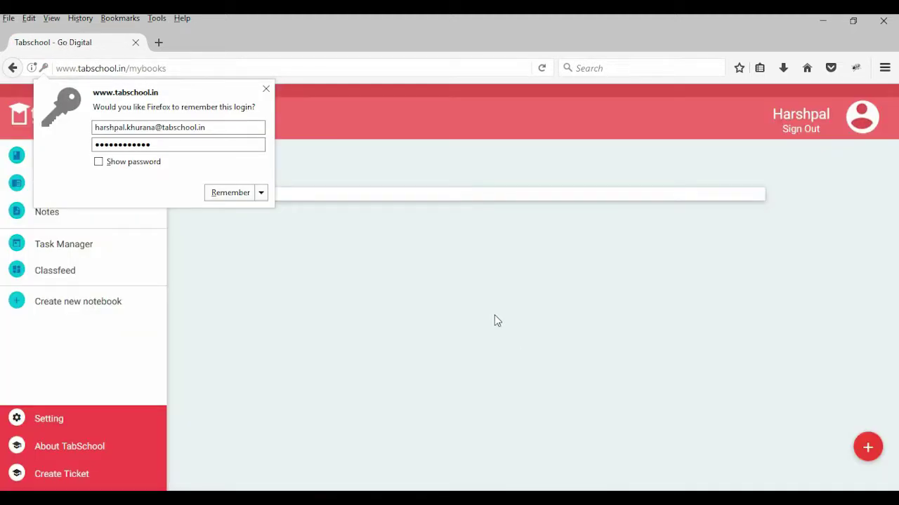
Step: Dismiss the save-login prompt, open the Library and show its Browse Categories list
click(266, 89)
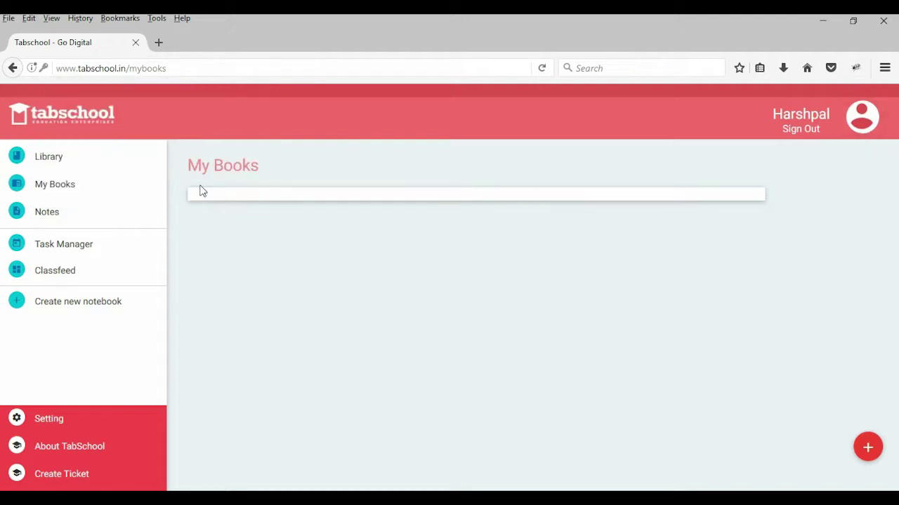
click(58, 162)
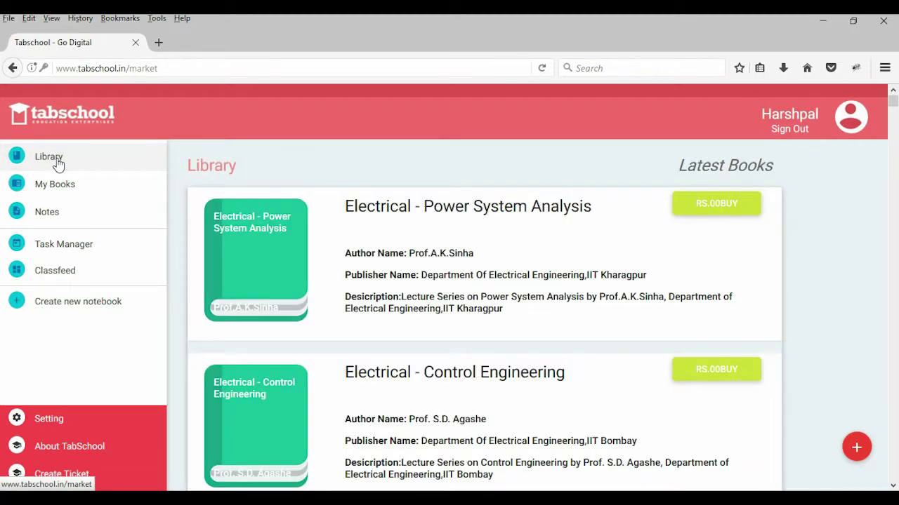
scroll(538, 230, down, 3)
scroll(537, 230, down, 15)
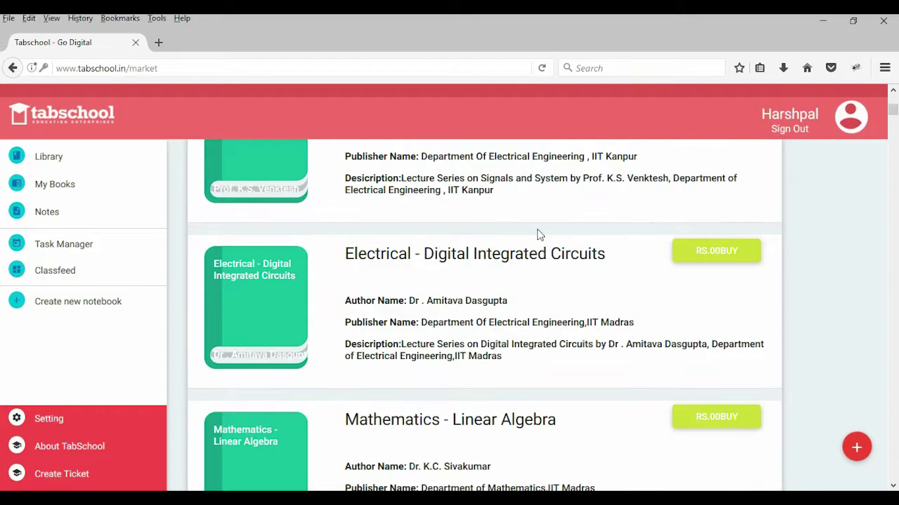
scroll(545, 244, down, 15)
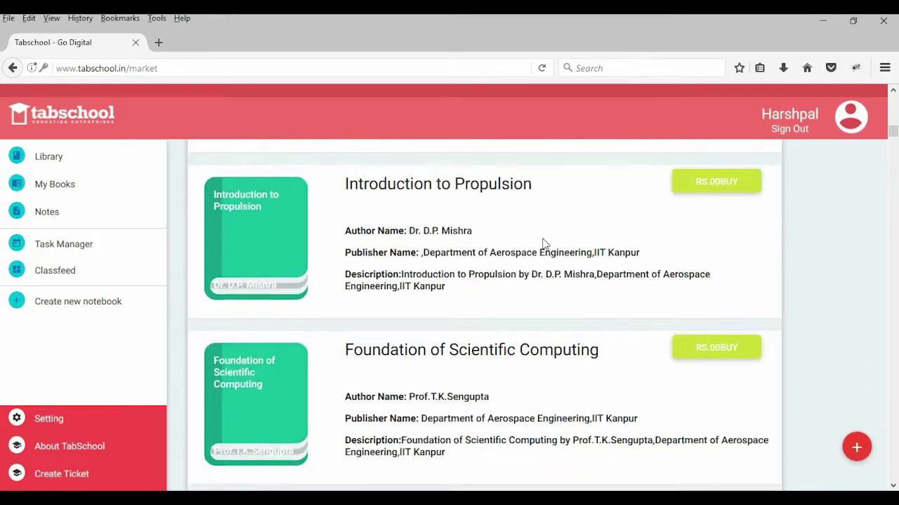
scroll(543, 239, up, 15)
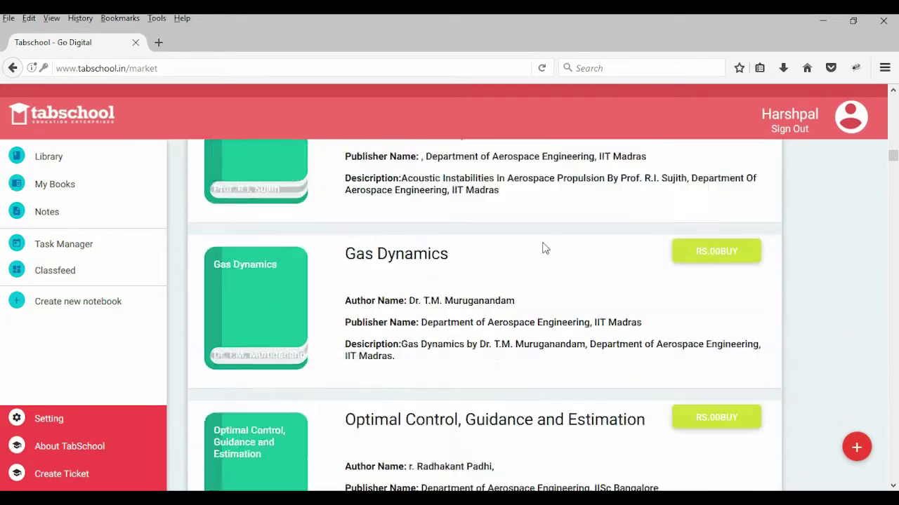
scroll(568, 247, up, 15)
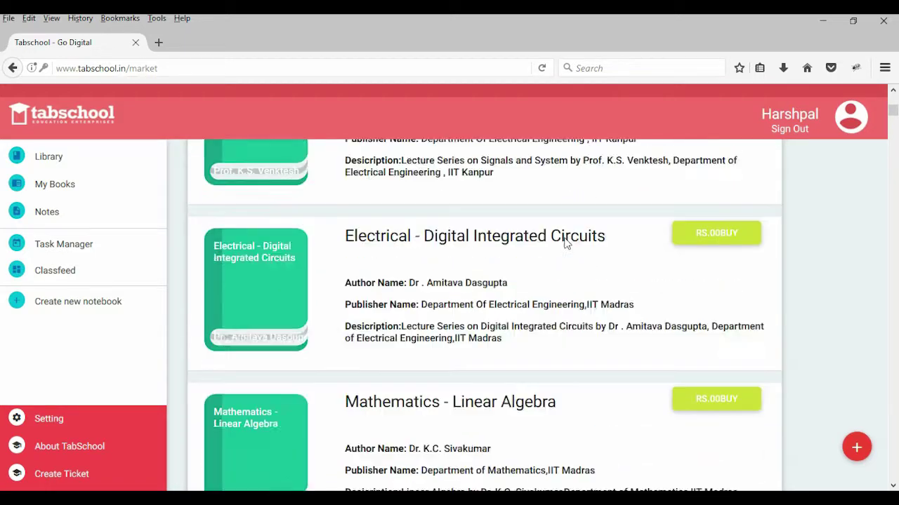
mouse_move(857, 447)
click(858, 346)
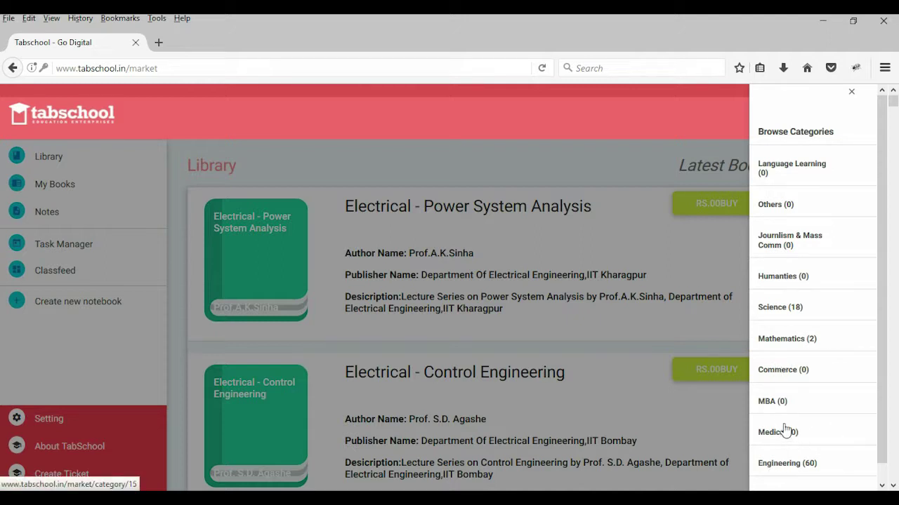
Step: Open the School Books (36) category from Browse Categories
scroll(824, 395, down, 1)
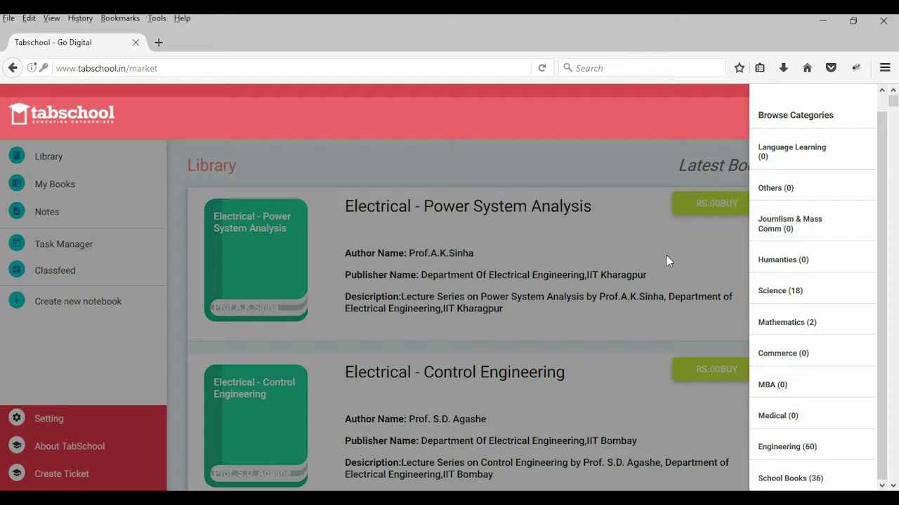
click(795, 478)
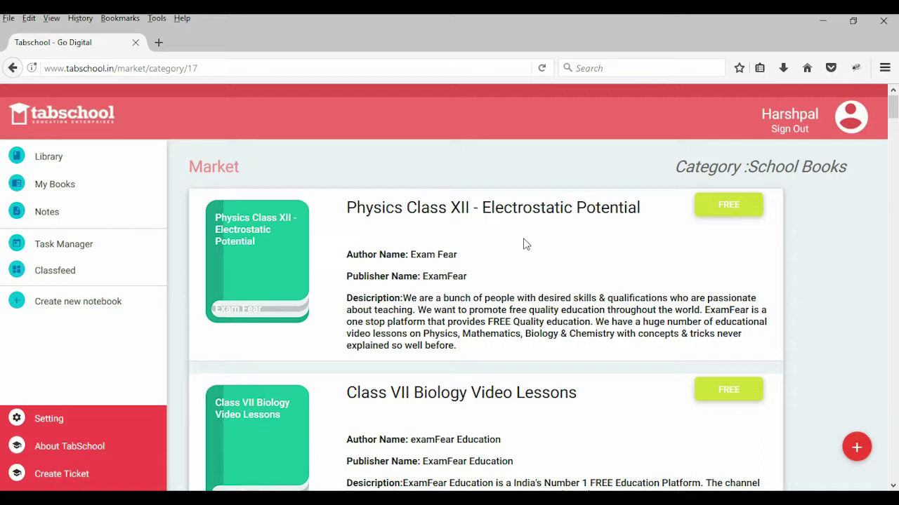
Step: Get the free Physics Class XII - Electrostatic Potential book, then return to the Library's categories
click(730, 205)
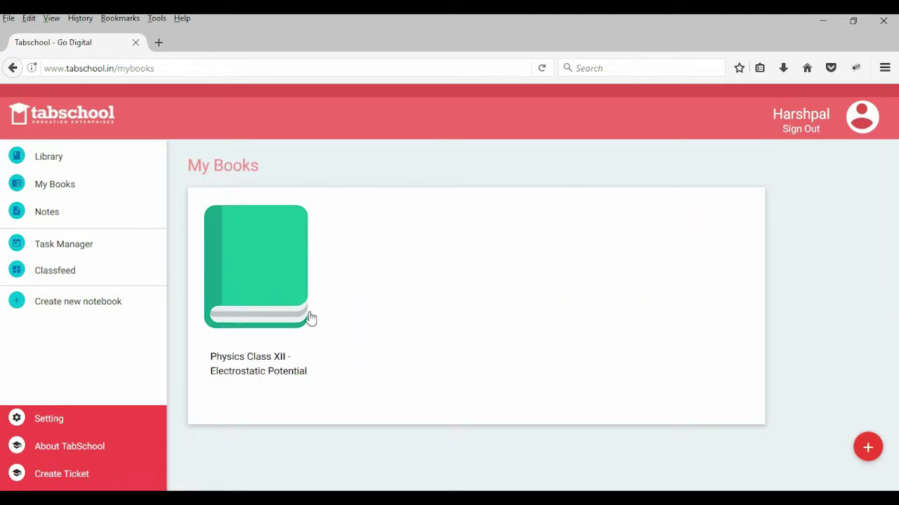
click(48, 160)
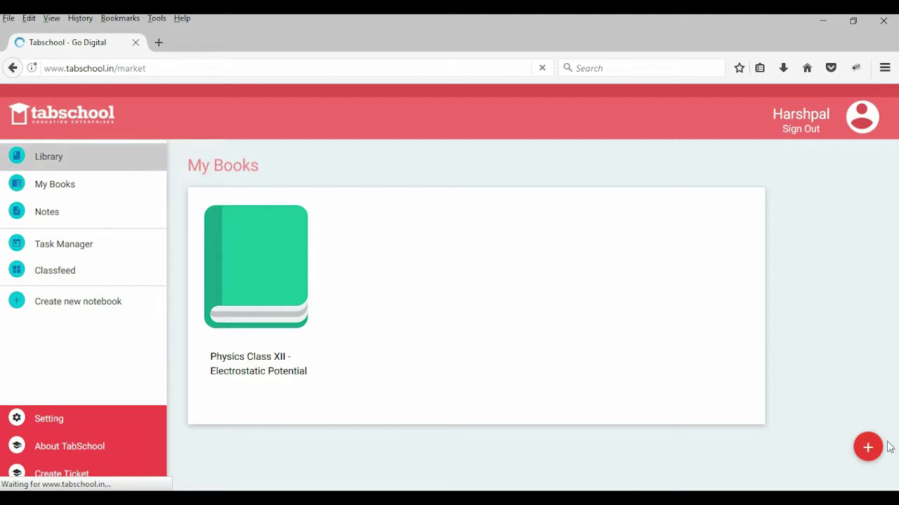
click(54, 165)
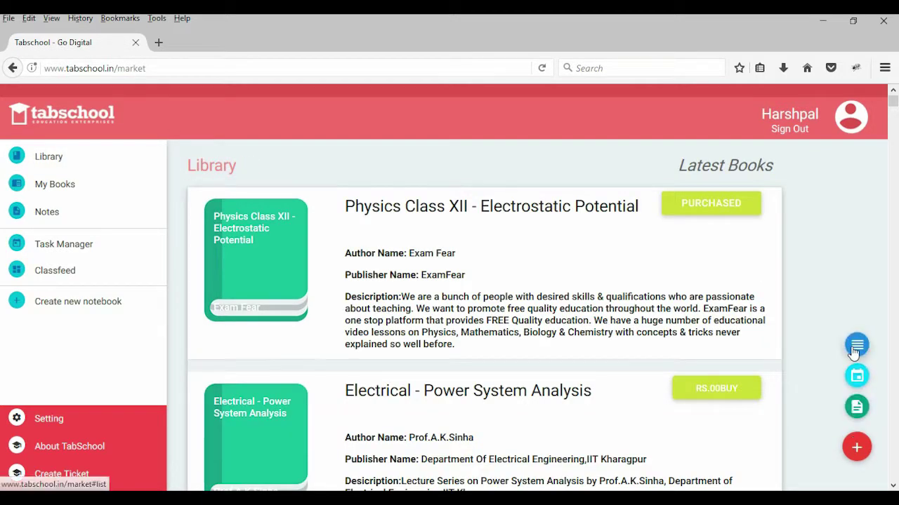
click(855, 346)
click(806, 477)
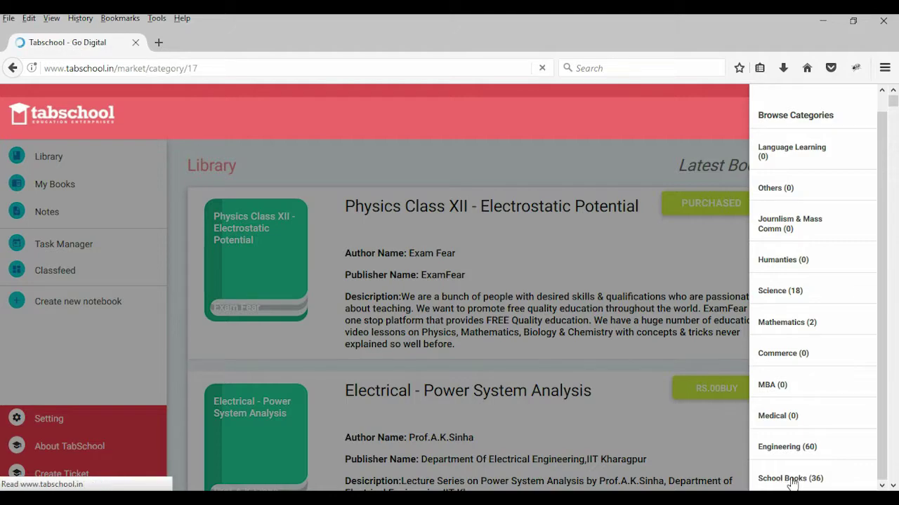
scroll(571, 300, down, 10)
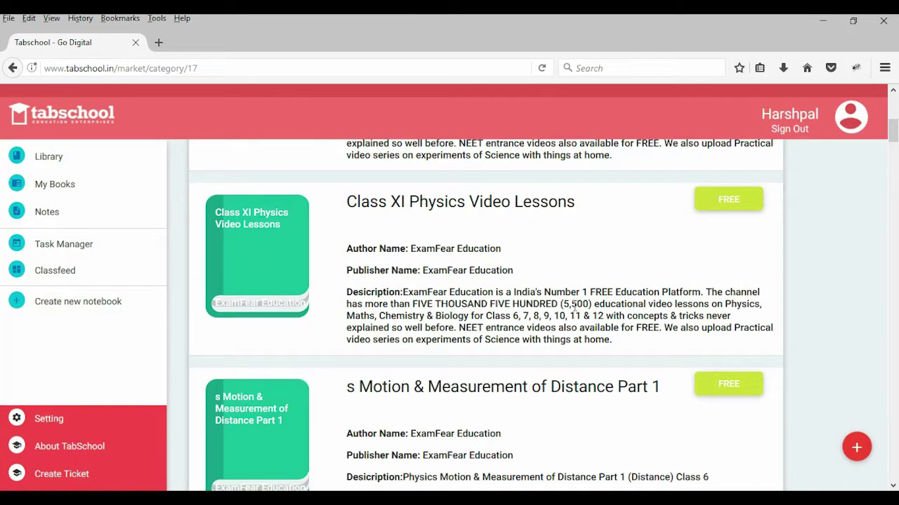
scroll(468, 290, down, 5)
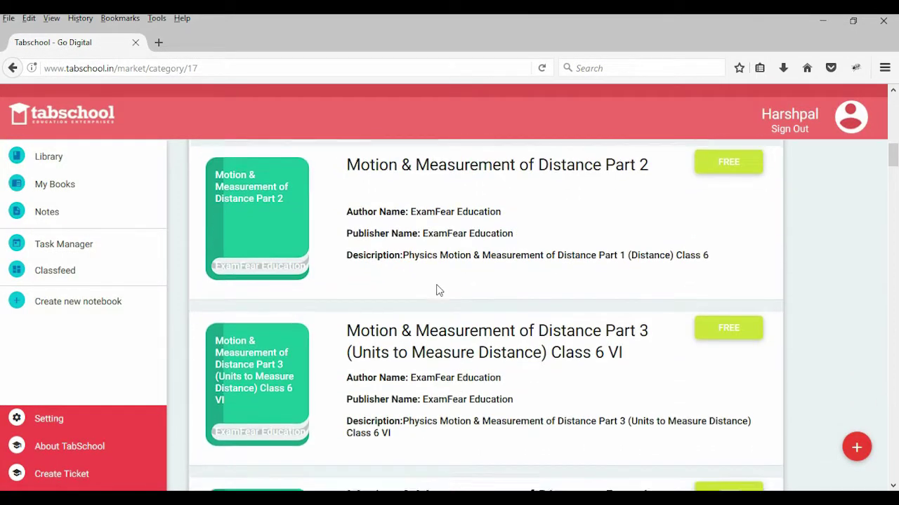
scroll(437, 279, down, 5)
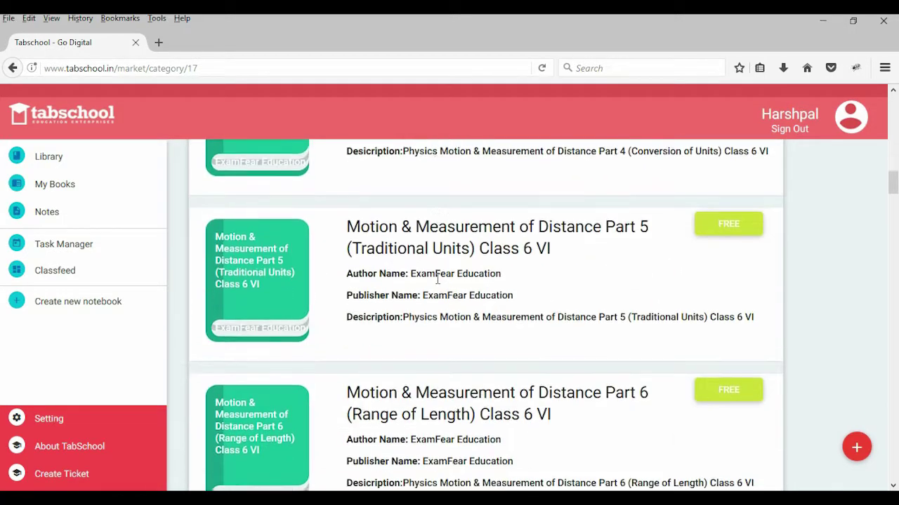
scroll(437, 279, down, 5)
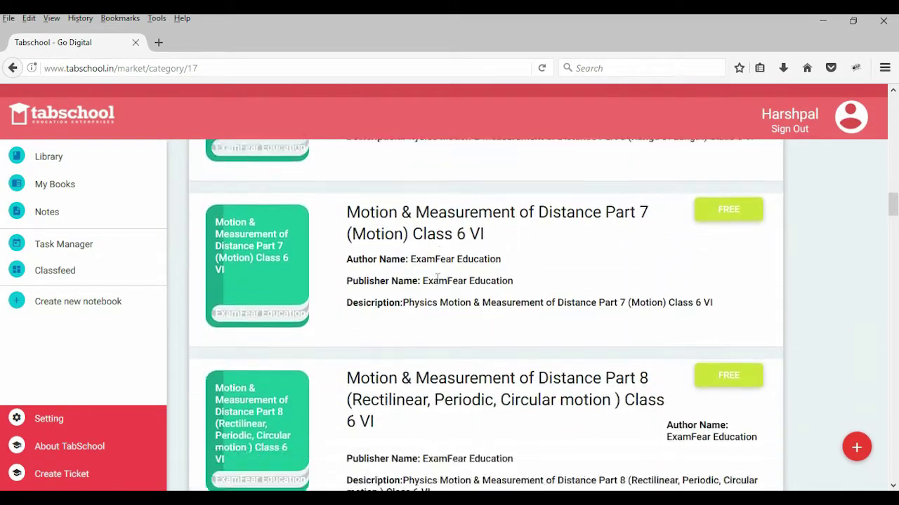
scroll(436, 279, down, 8)
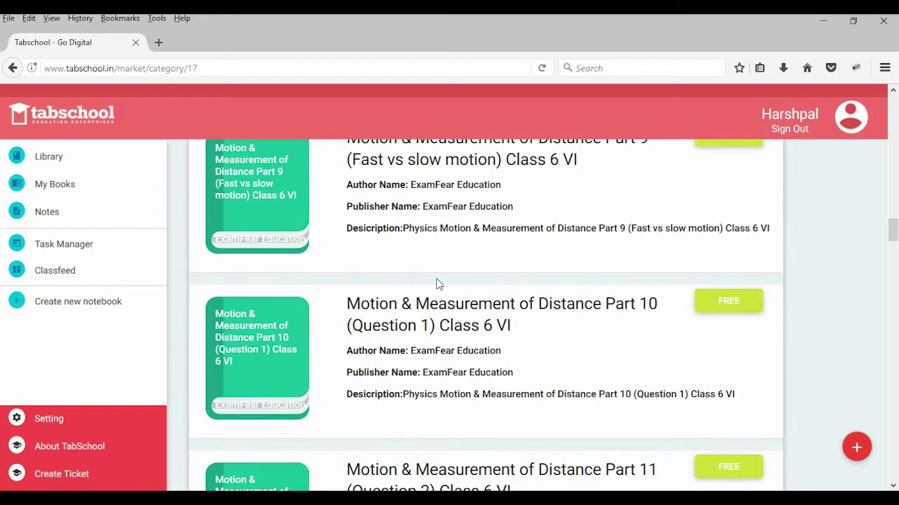
scroll(437, 279, down, 2)
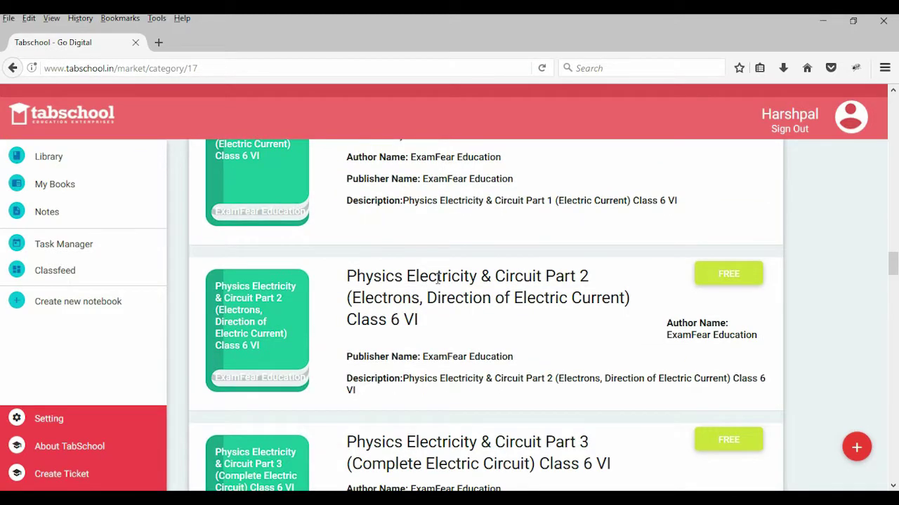
scroll(437, 279, down, 2)
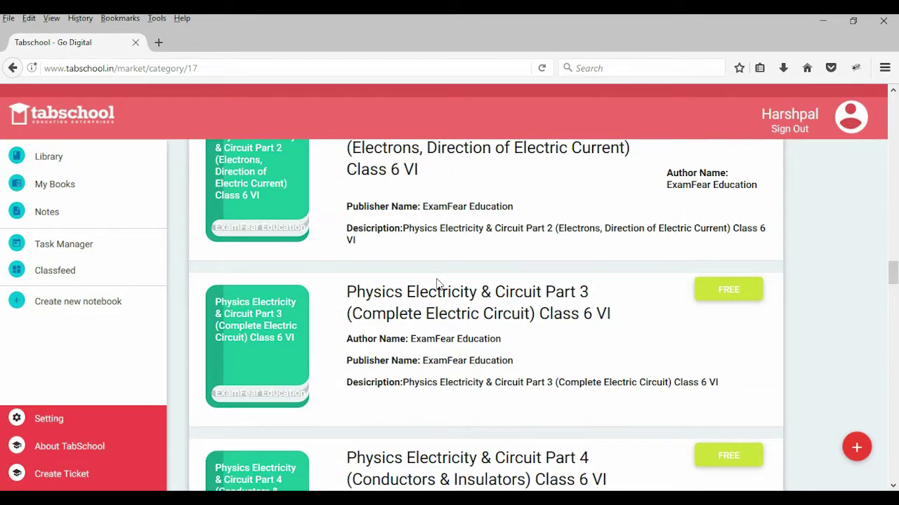
scroll(437, 283, down, 9)
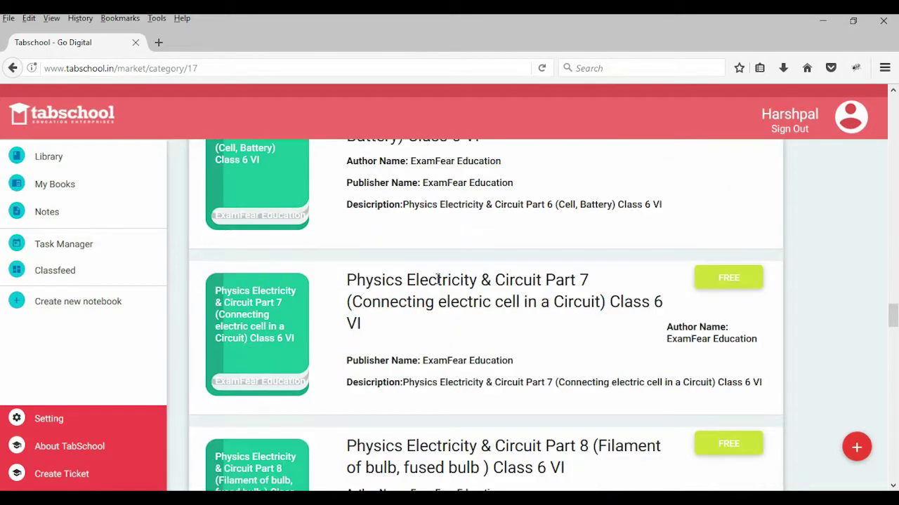
scroll(437, 278, down, 9)
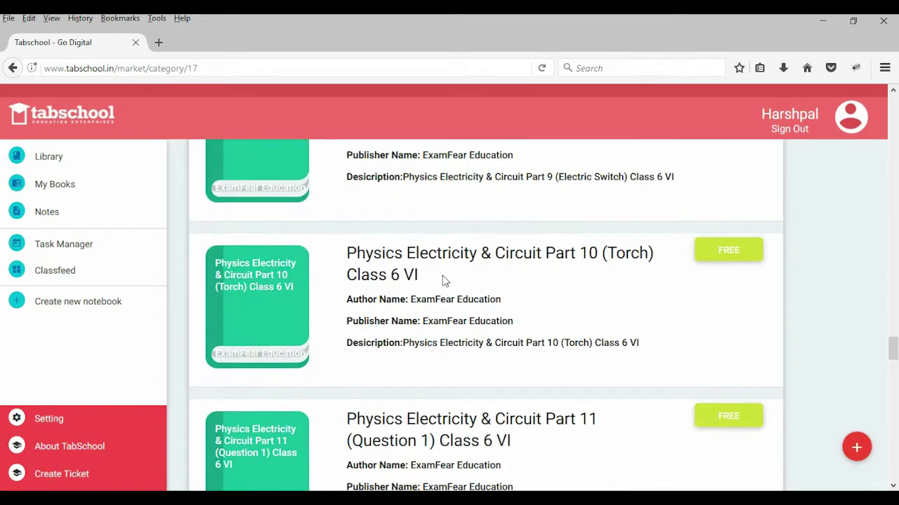
drag(892, 357, 893, 125)
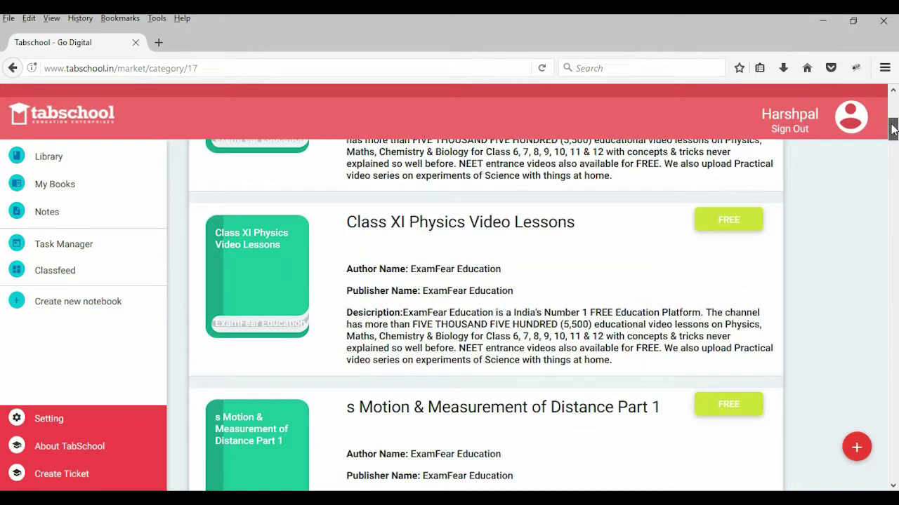
scroll(610, 277, up, 3)
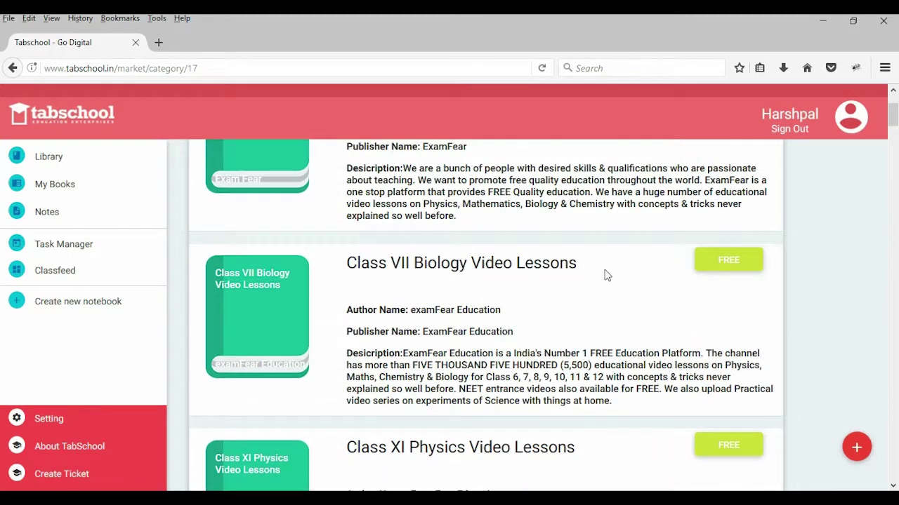
Step: Add the free Class VII Biology Video Lessons book and return to the Library
click(726, 267)
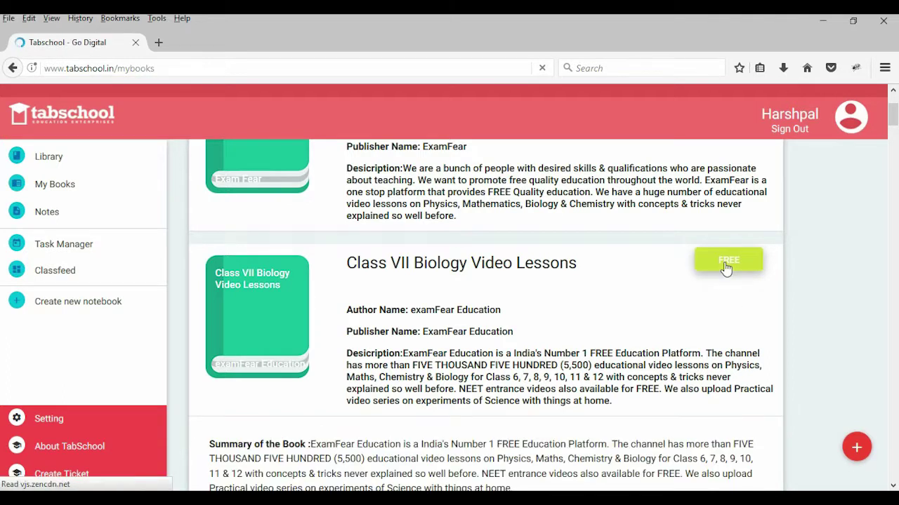
click(38, 162)
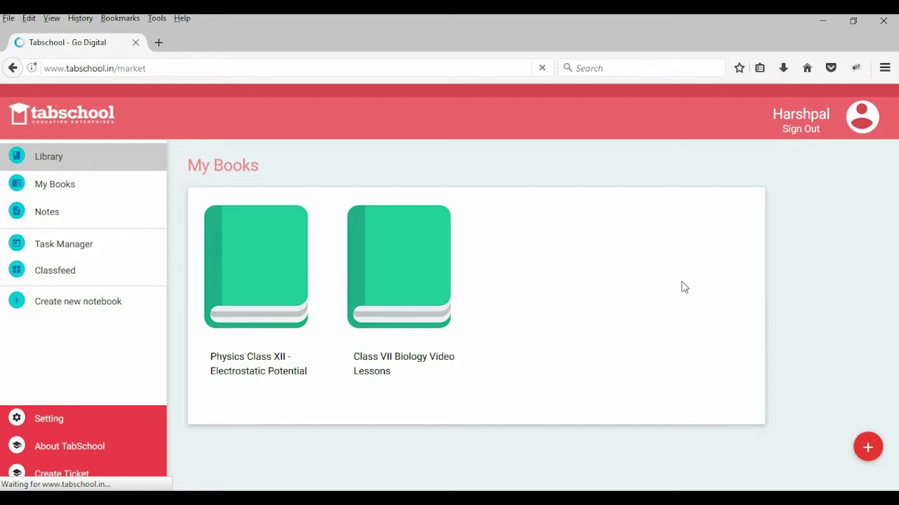
scroll(684, 288, down, 5)
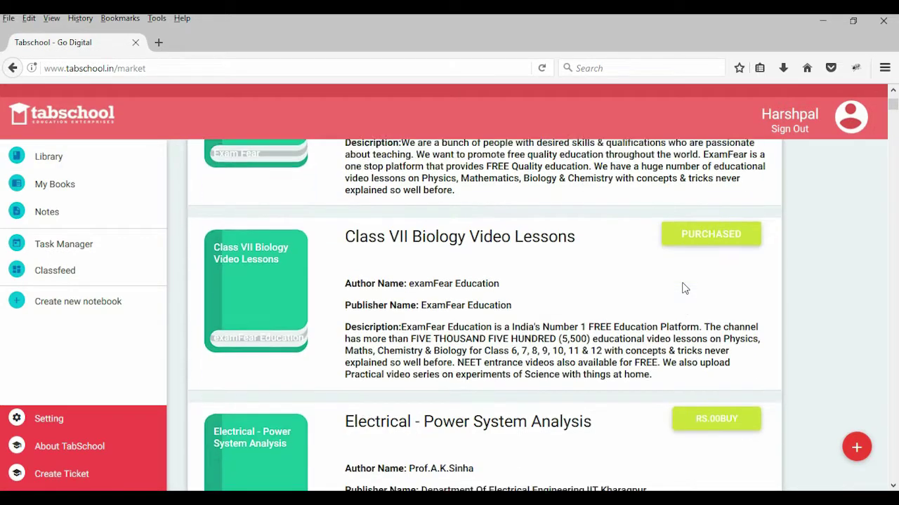
scroll(684, 288, down, 1)
scroll(682, 286, up, 2)
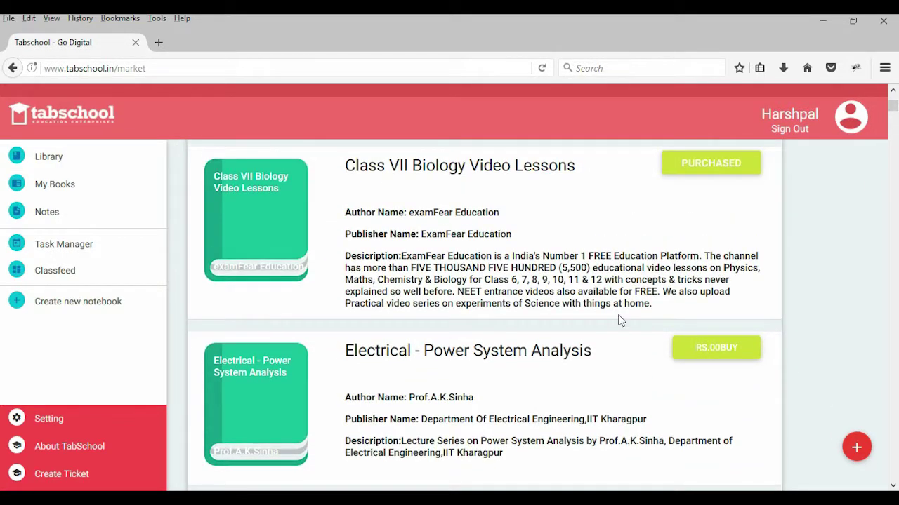
scroll(557, 272, down, 3)
scroll(554, 282, up, 3)
scroll(551, 288, down, 2)
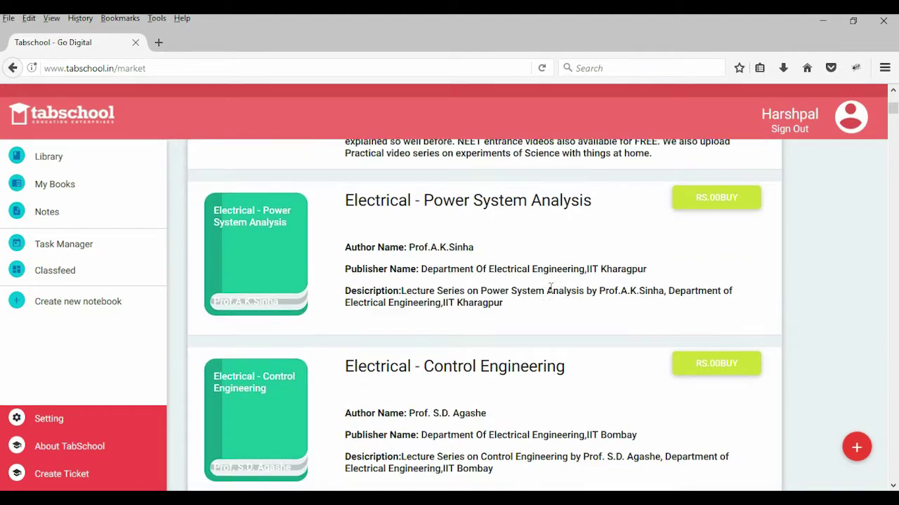
Step: Add the free Mathematics - Linear Algebra book from the Mathematics category
mouse_move(855, 447)
click(856, 346)
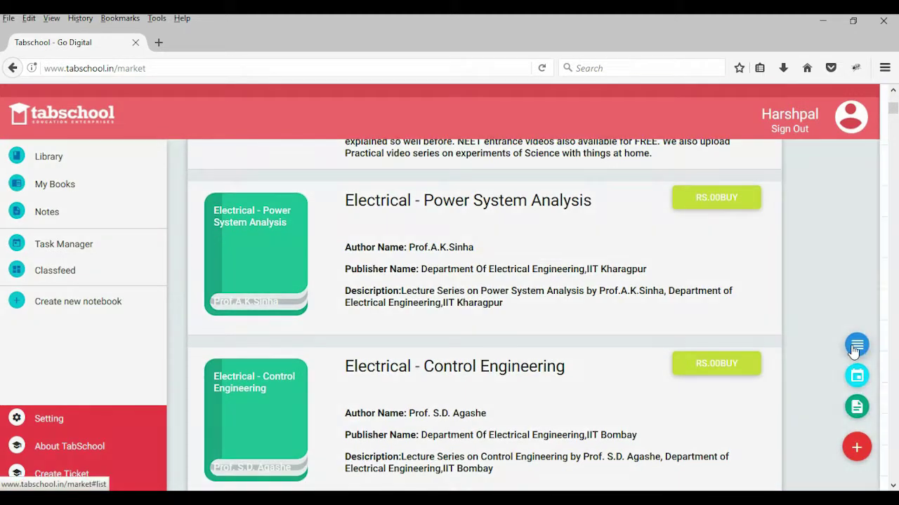
click(792, 340)
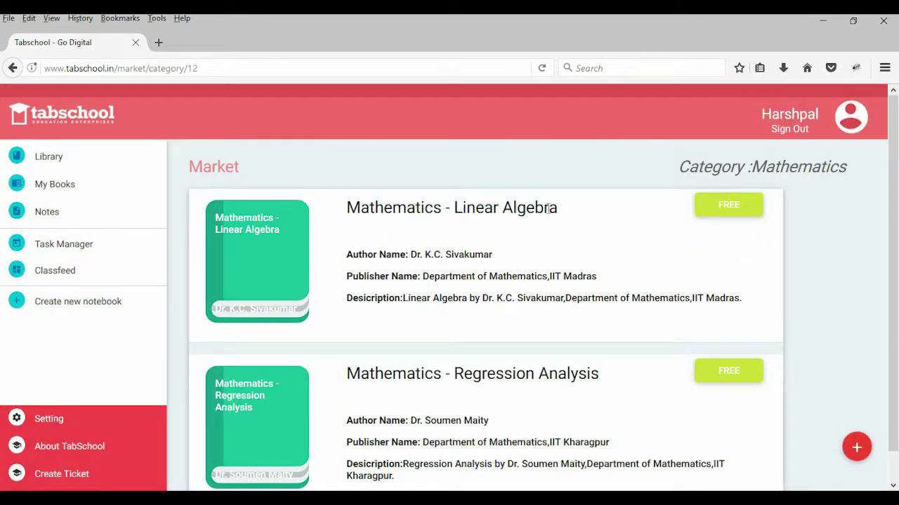
click(736, 208)
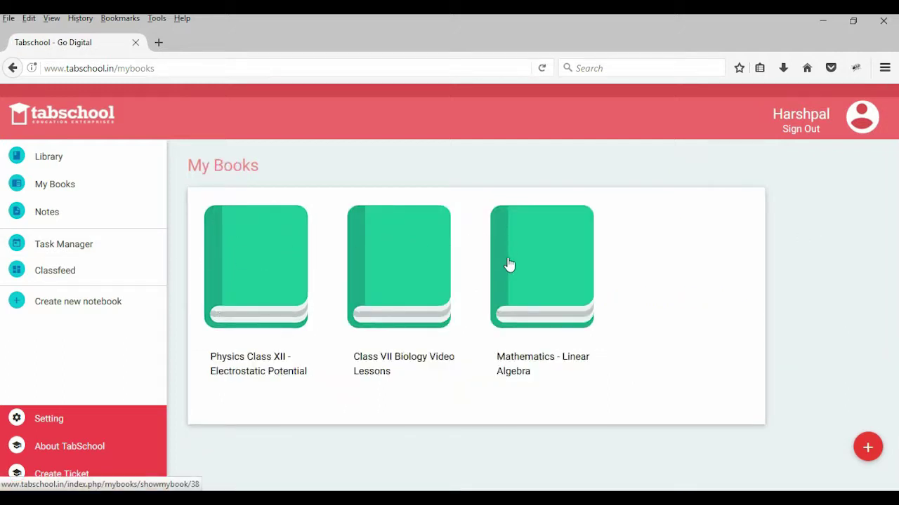
Step: Open Physics Class XII, play its Introduction video, seek to about 3:00 and pause at 3:04
click(249, 275)
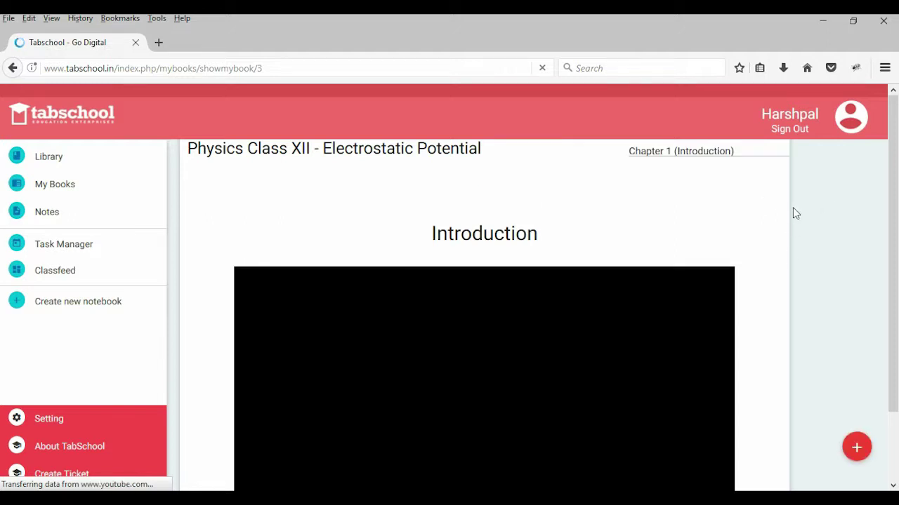
scroll(767, 212, down, 2)
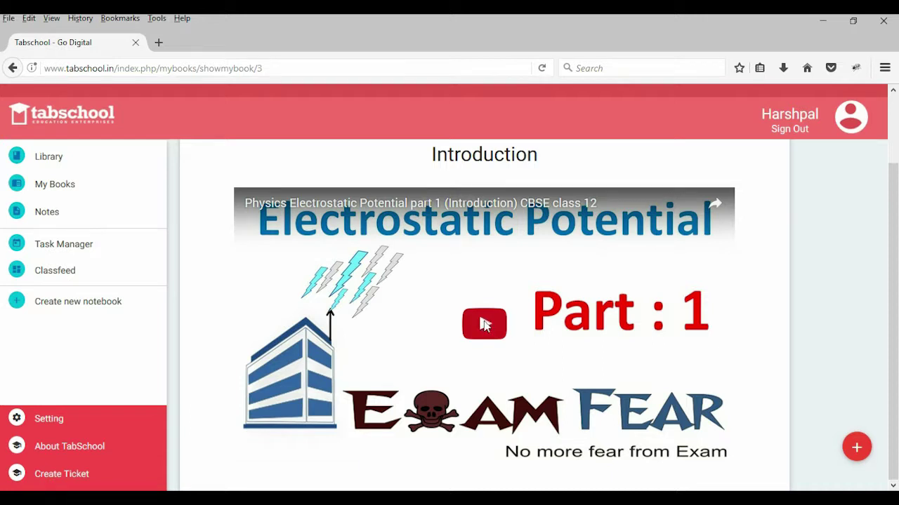
click(484, 324)
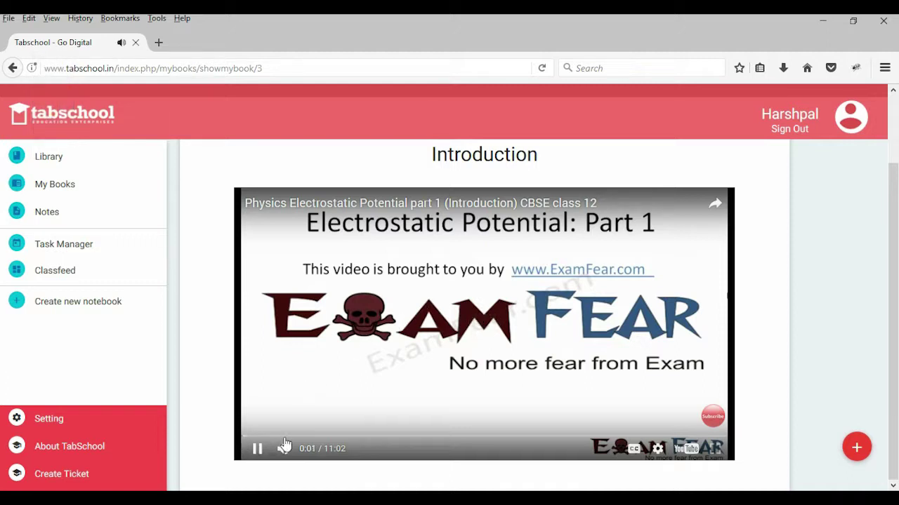
click(373, 438)
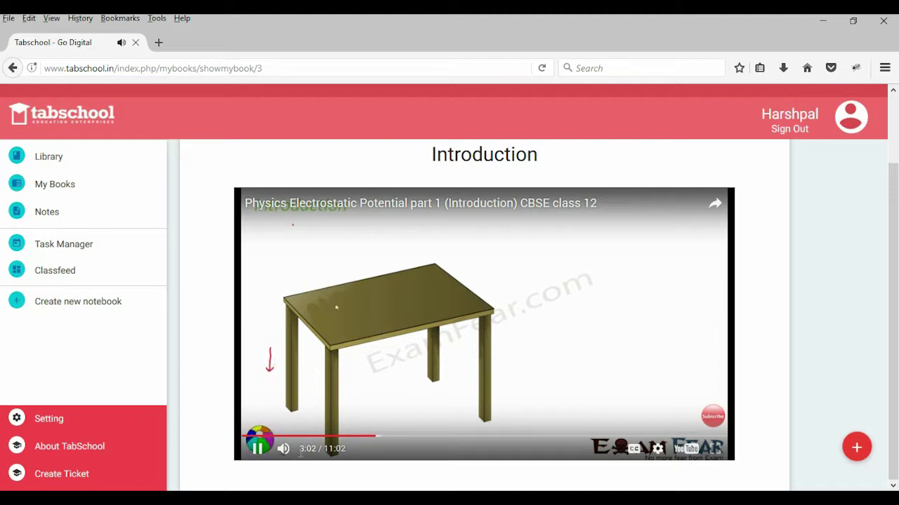
click(264, 449)
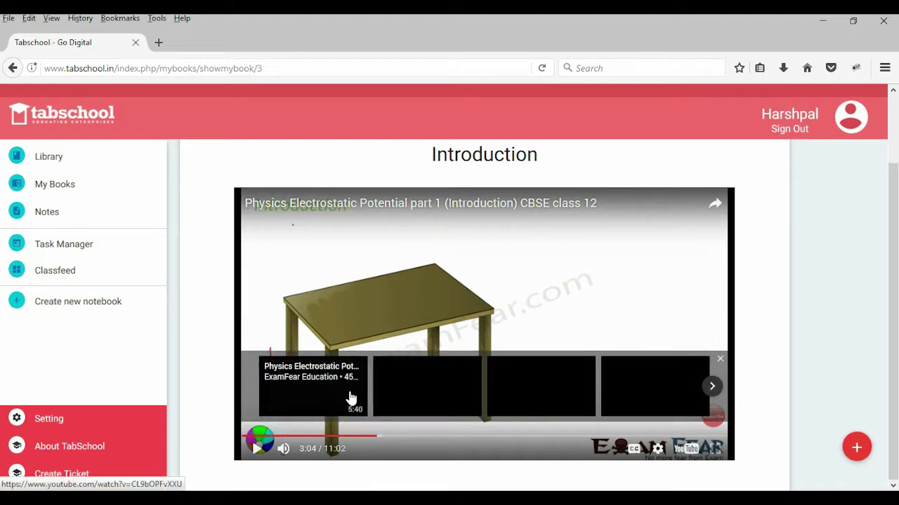
key(XF86AudioLowerVolume)
scroll(786, 251, up, 2)
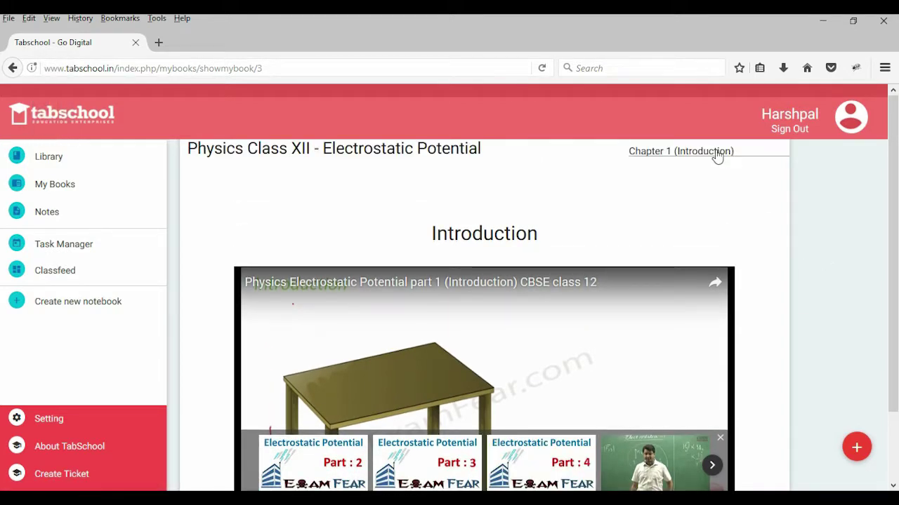
Step: Open Chapter 17, Potential Energy due to 2 point charge, from the chapter list
click(716, 153)
scroll(727, 246, down, 7)
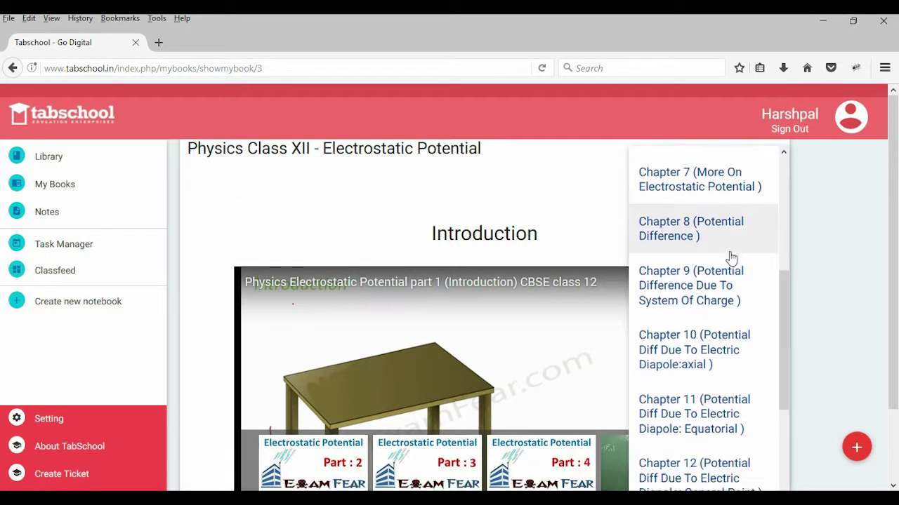
scroll(708, 309, down, 5)
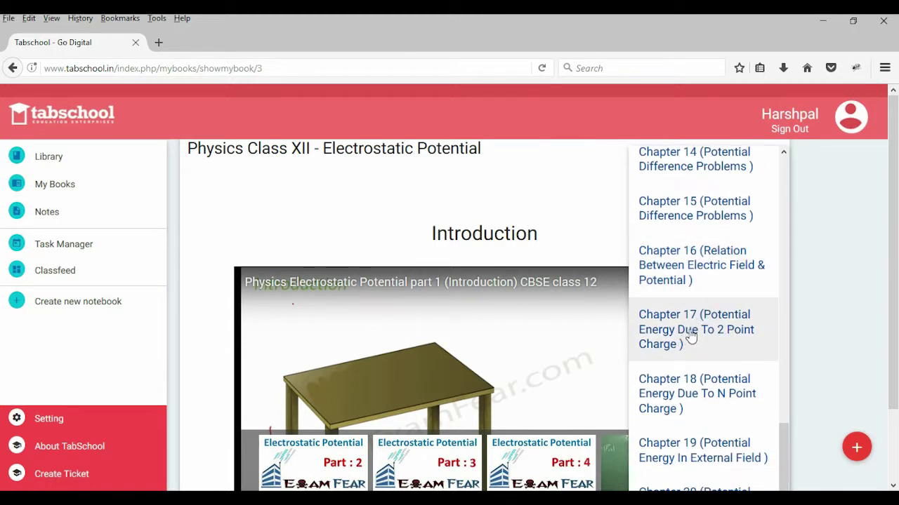
click(648, 340)
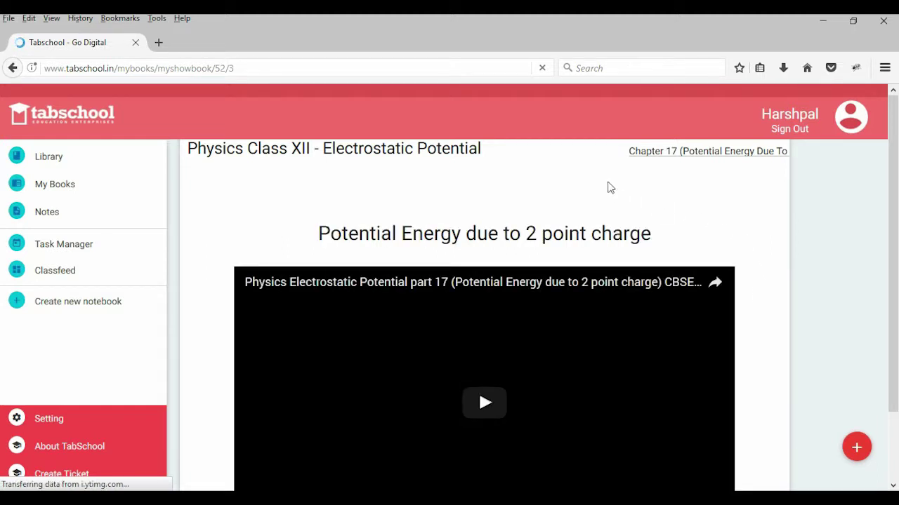
scroll(608, 186, down, 2)
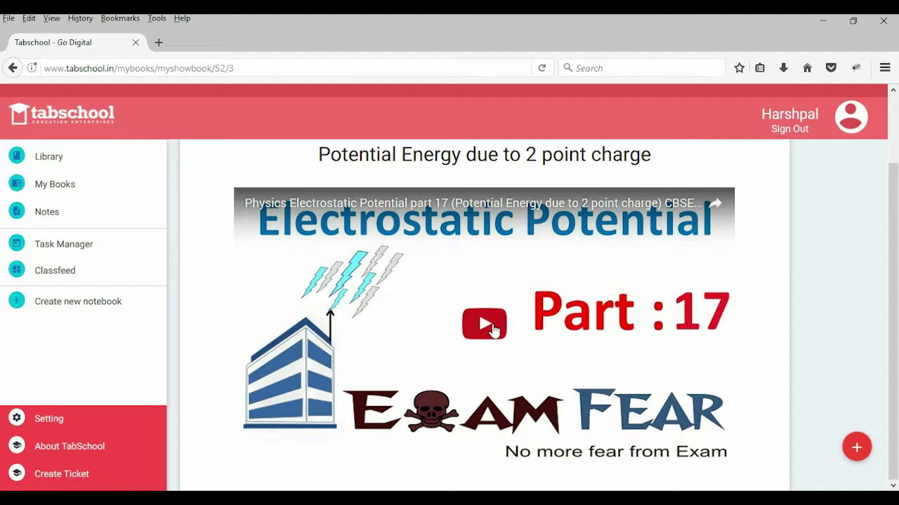
Step: Play the chapter's embedded video, skip to about 0:15 and pause it at 0:20
key(XF86AudioRaiseVolume)
click(492, 327)
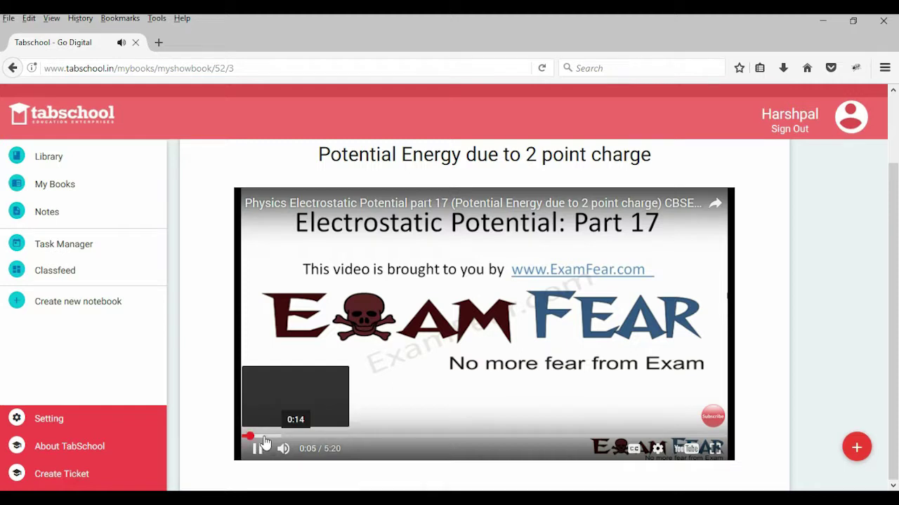
click(263, 436)
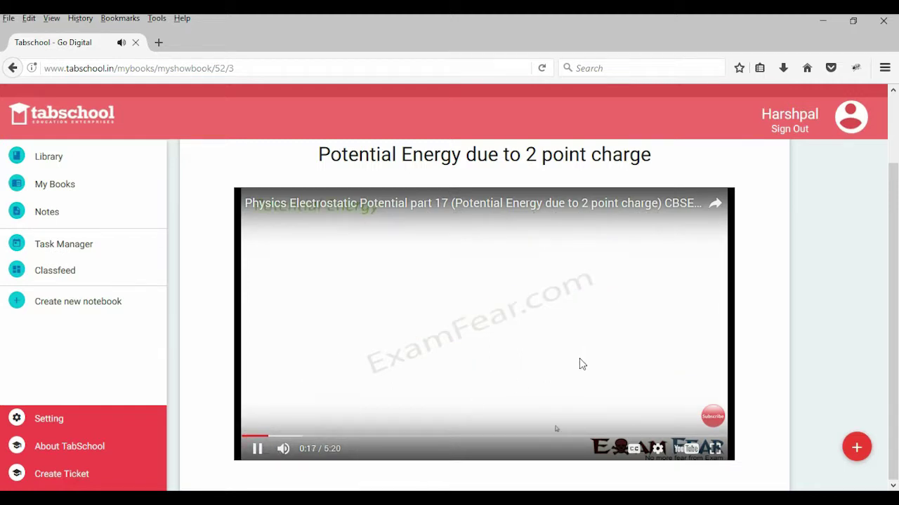
scroll(608, 349, up, 2)
scroll(652, 307, down, 2)
click(258, 451)
scroll(791, 291, up, 1)
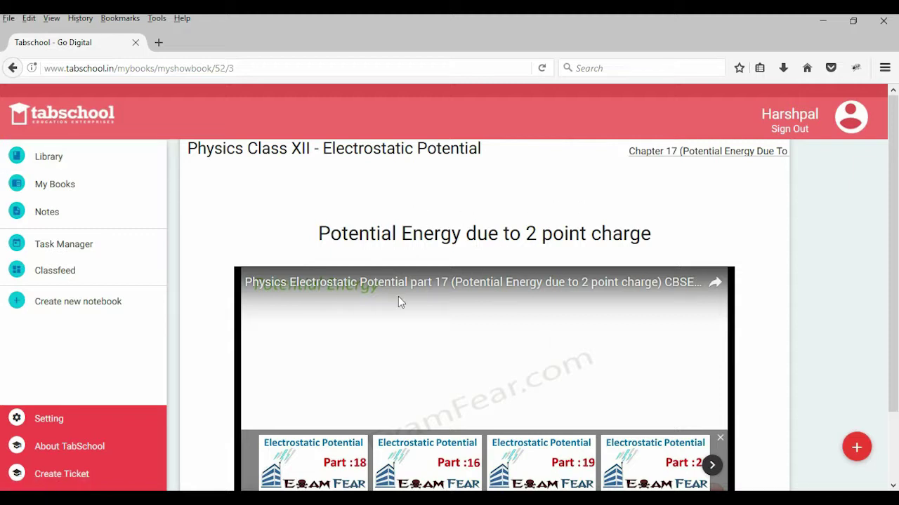
key(XF86AudioLowerVolume)
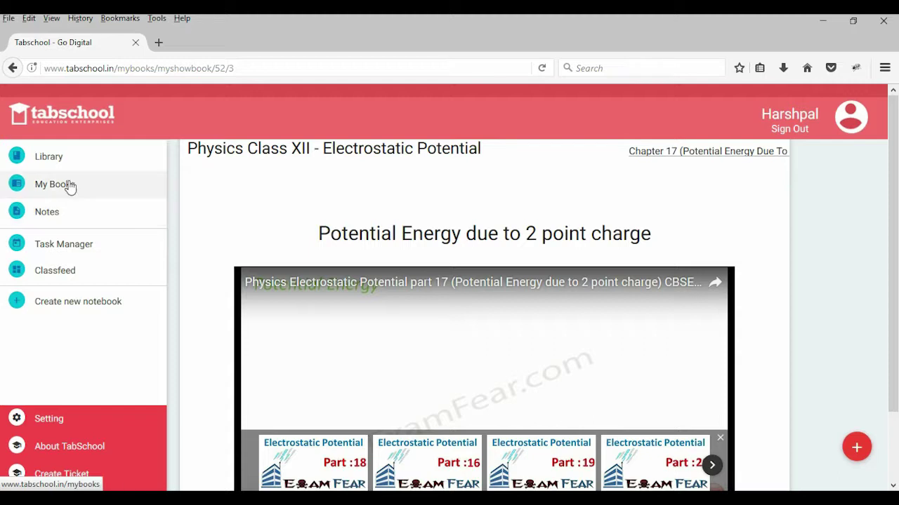
Step: Save note 'My First Note' with description 'This Is Important Note' in the Physics Class XII notebook
click(68, 224)
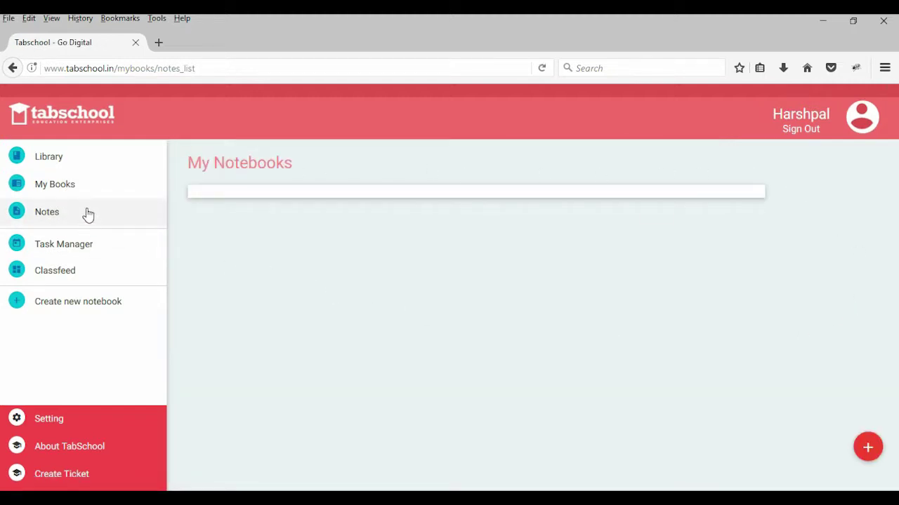
mouse_move(869, 447)
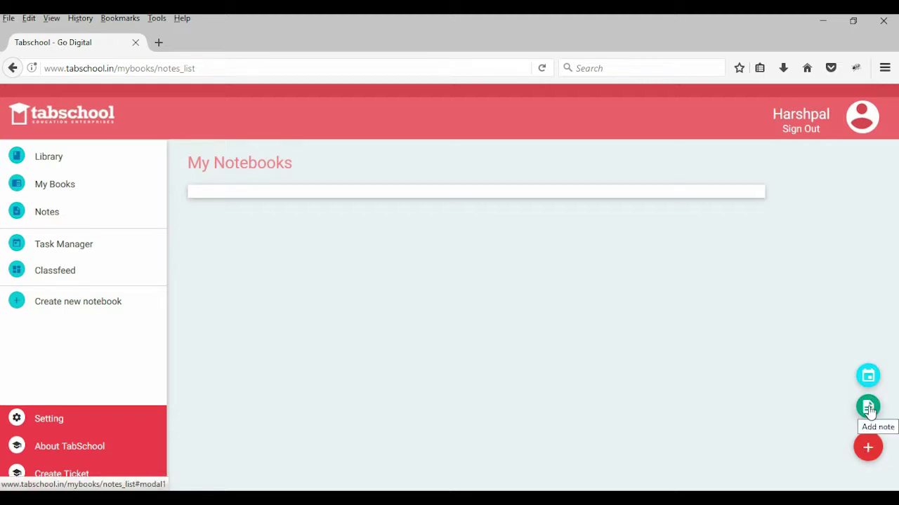
click(869, 409)
click(265, 193)
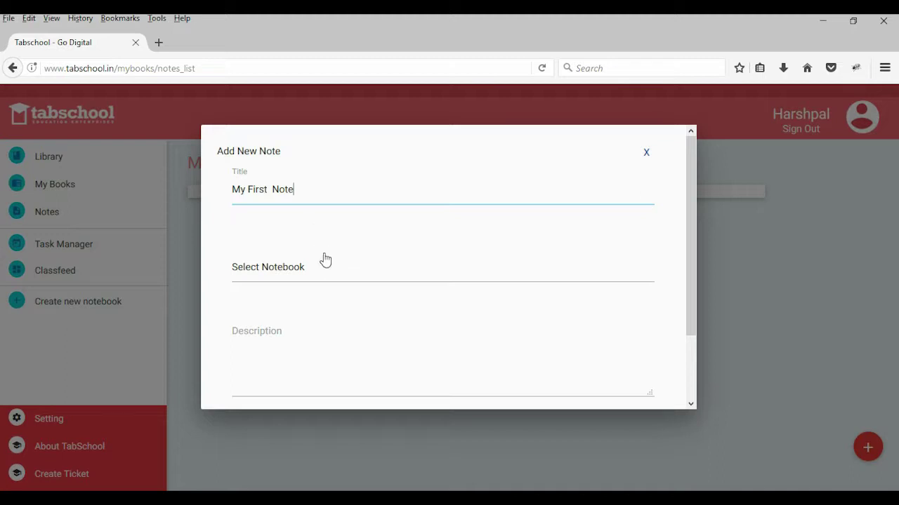
click(315, 270)
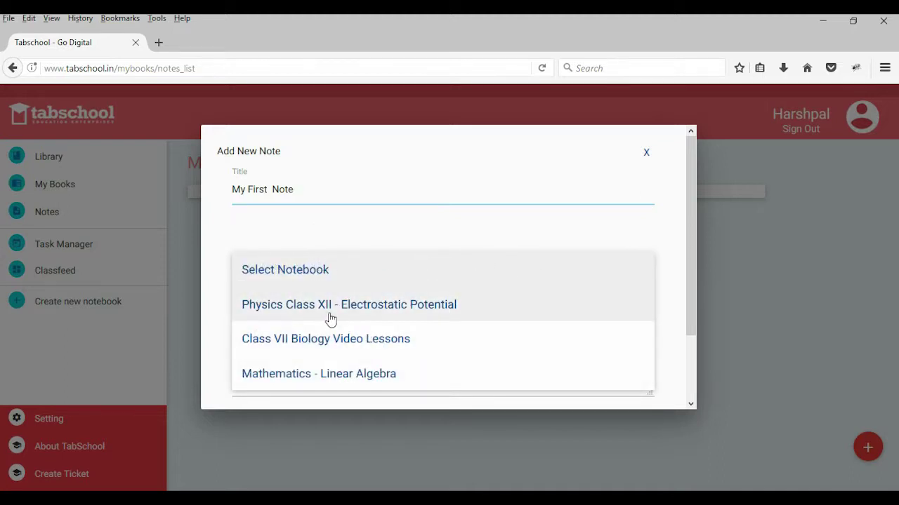
click(404, 311)
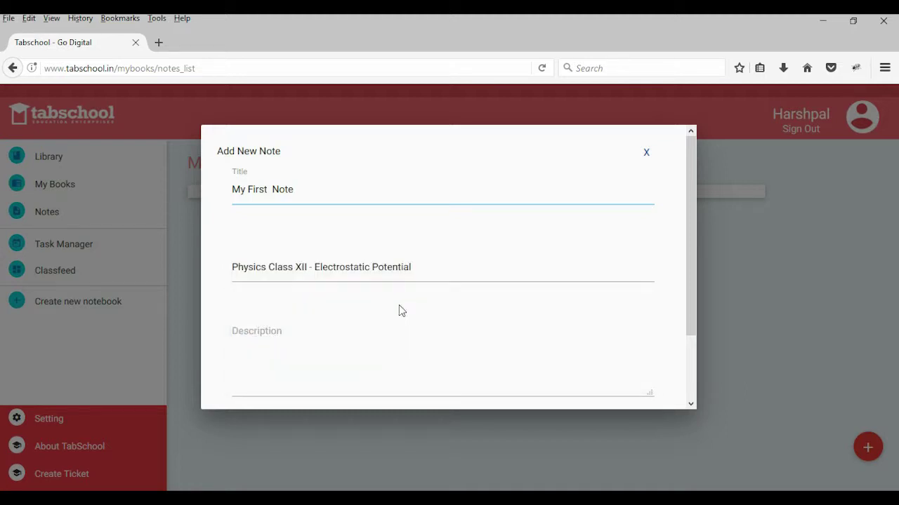
click(304, 339)
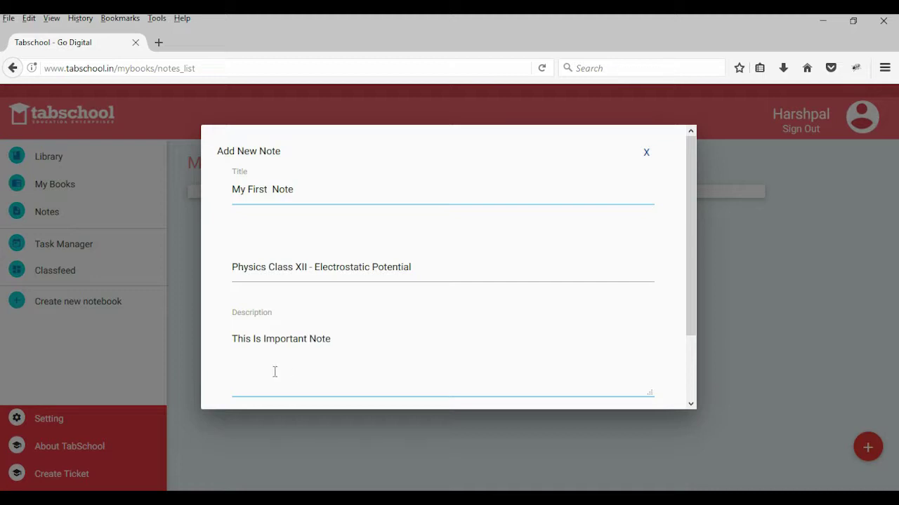
scroll(586, 286, down, 2)
click(624, 365)
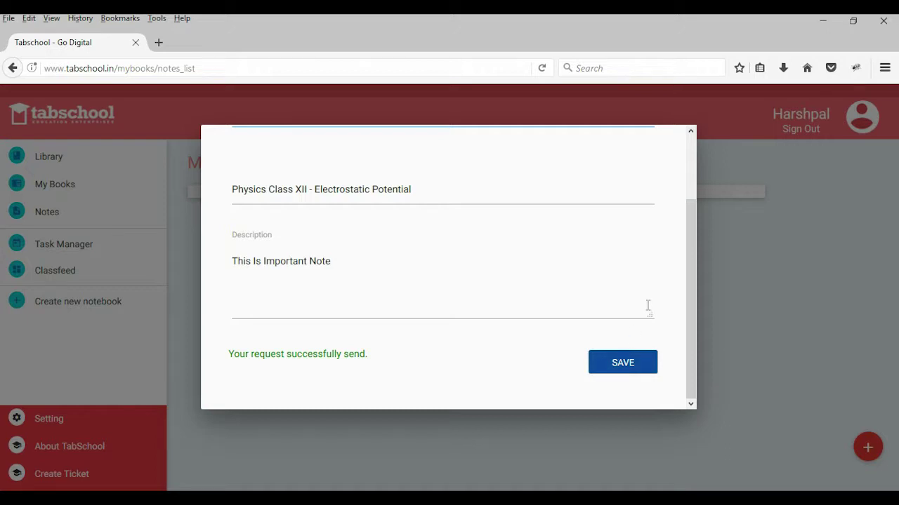
click(747, 277)
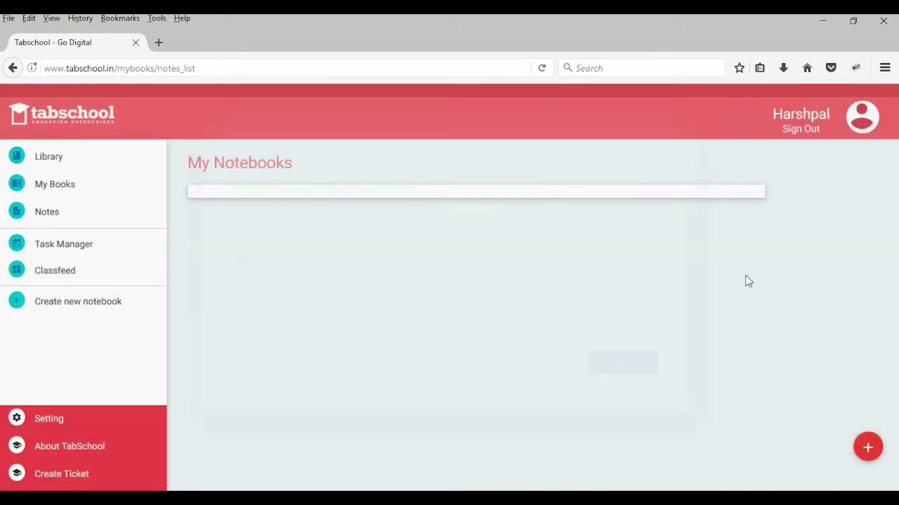
Step: Open the Physics Class XII notebook and expand My First Note to read 'This is important note'
click(91, 220)
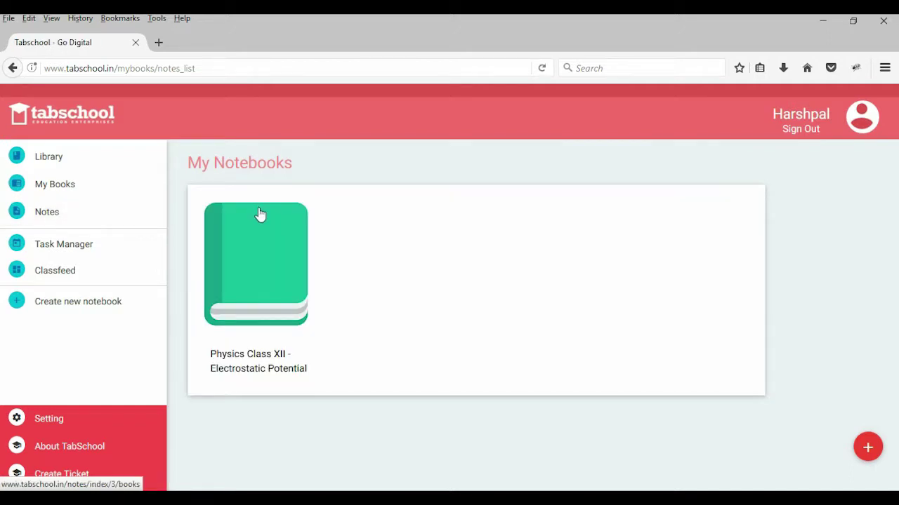
click(276, 257)
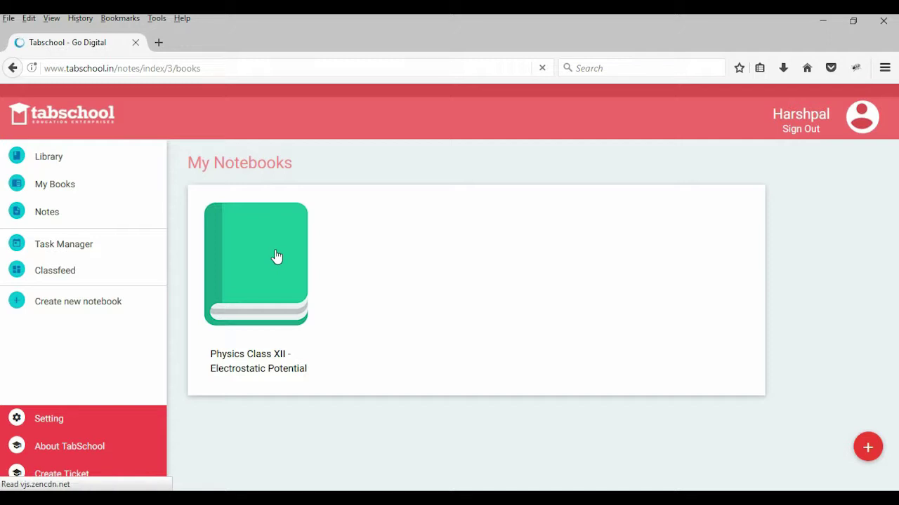
click(339, 234)
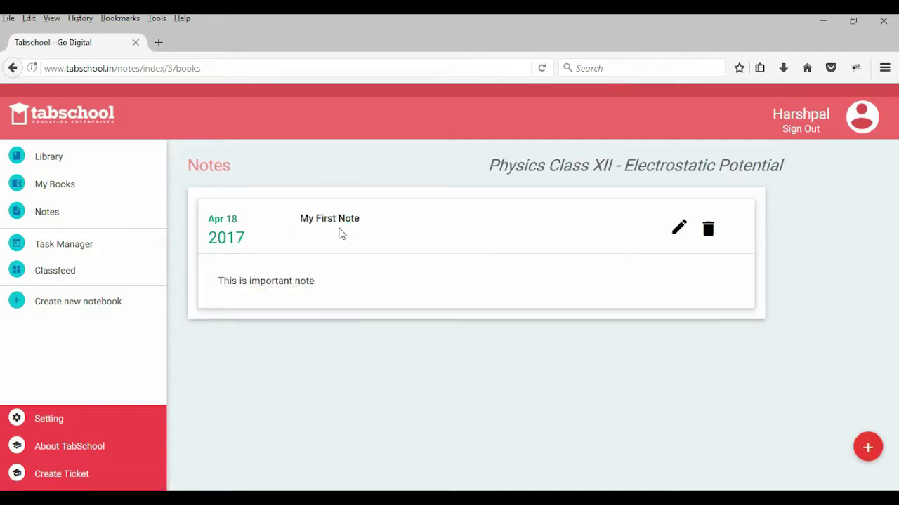
drag(212, 283, 359, 287)
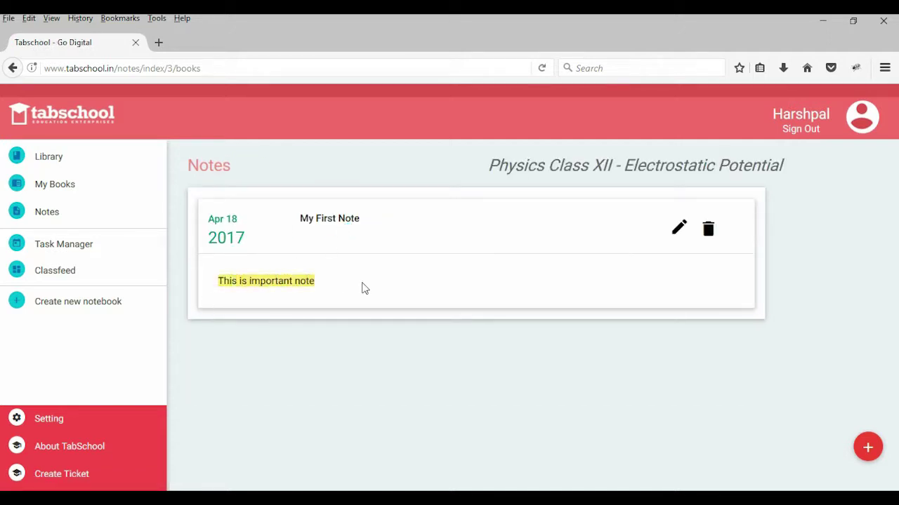
click(363, 288)
click(327, 224)
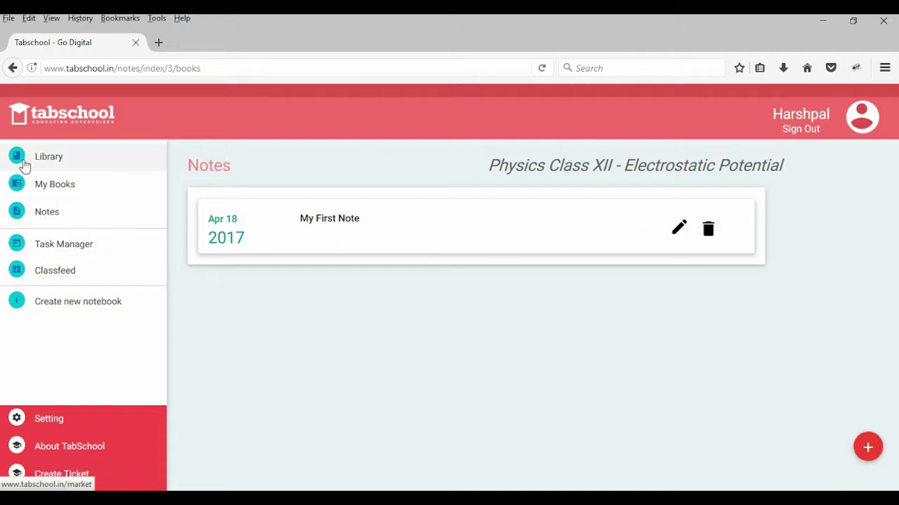
mouse_move(870, 445)
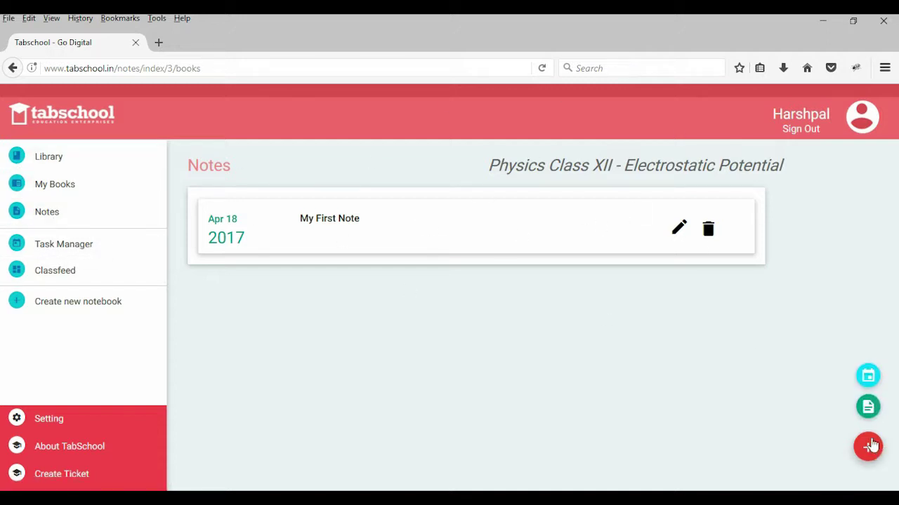
Step: Add the reminder 'Wake Me Up At 4AM So That I Can Study' dated 19 April 2017
click(867, 377)
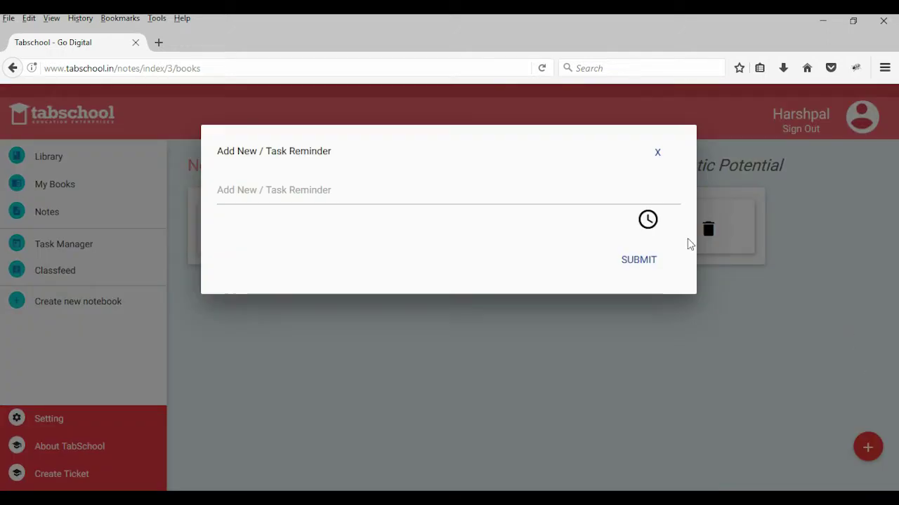
click(355, 186)
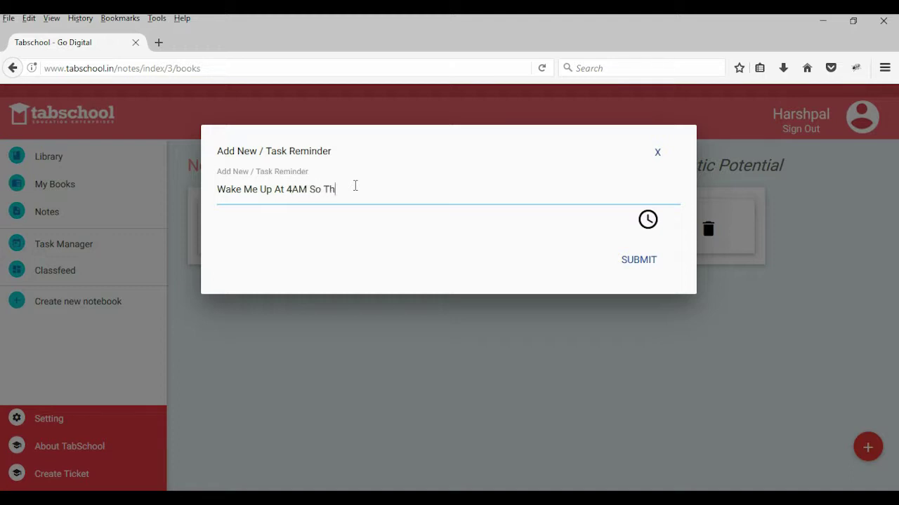
text(Caan)
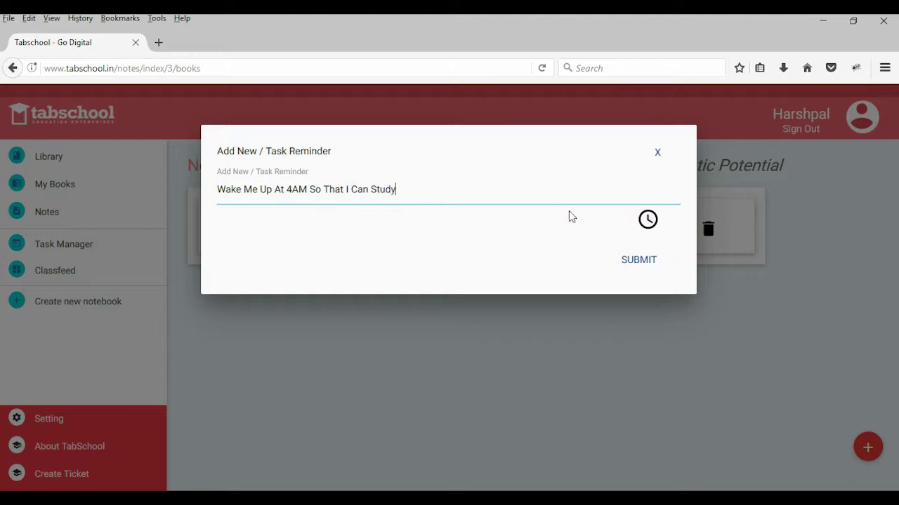
click(646, 217)
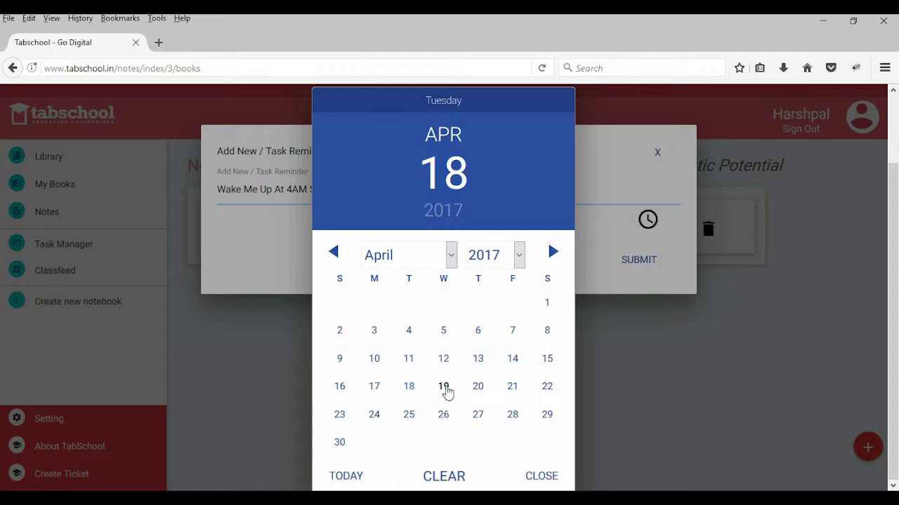
click(443, 388)
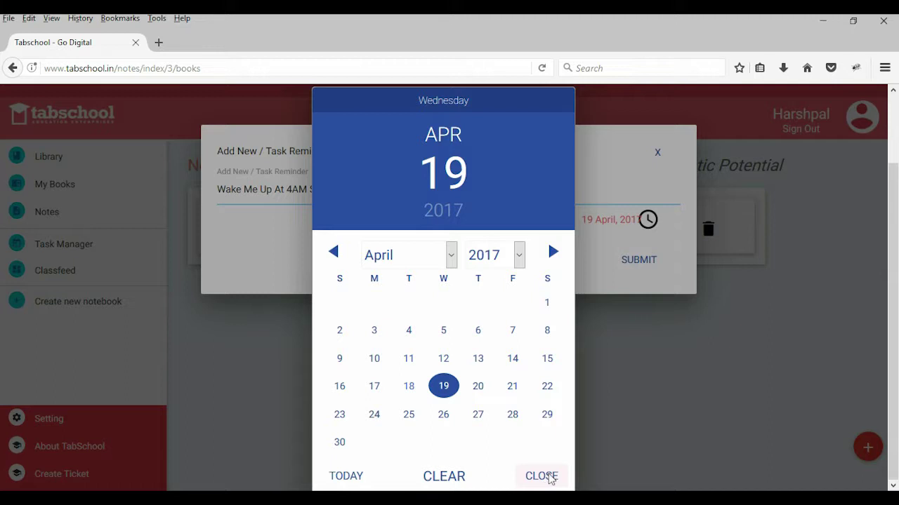
click(541, 477)
click(640, 262)
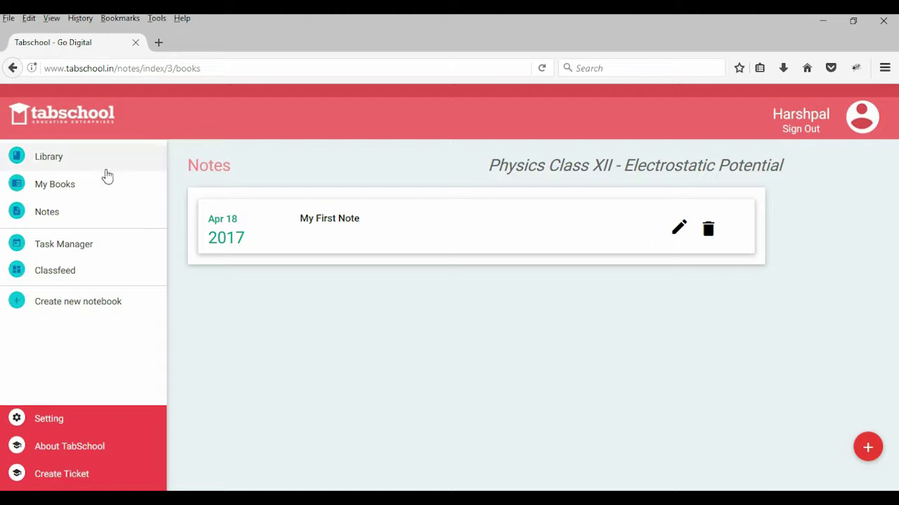
Step: View My Task with the 4AM reminder due 19 April 2017, then start a new notebook
click(61, 251)
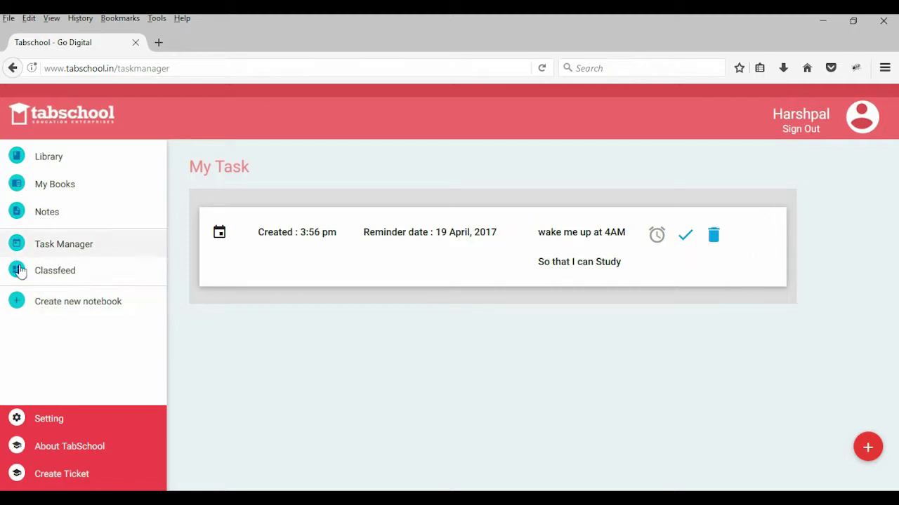
click(68, 303)
click(68, 304)
click(69, 303)
Step: Submit the notebook titled 'My Custom Notebook' and go to the Classfeed page
click(239, 194)
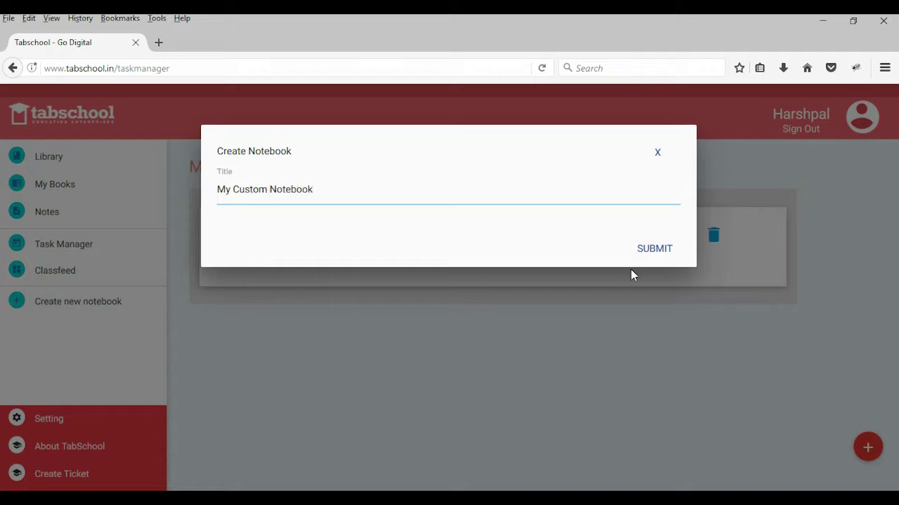
click(669, 249)
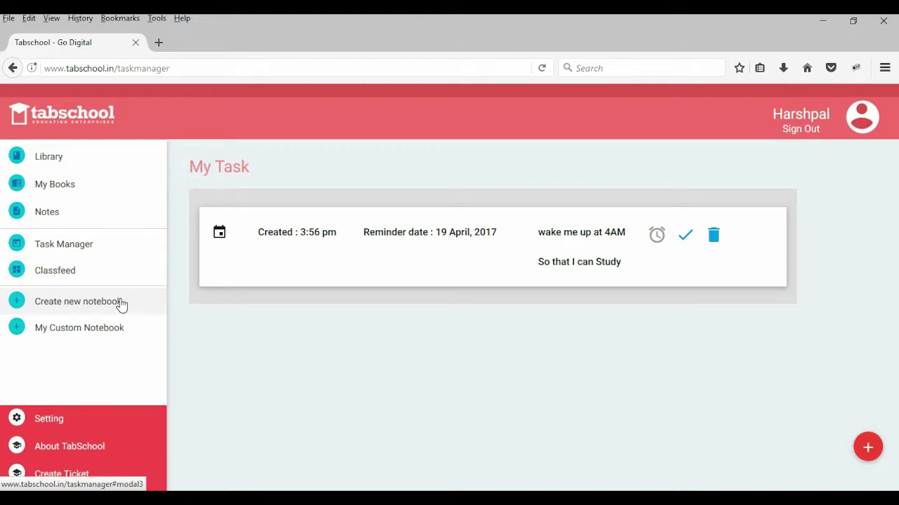
click(82, 271)
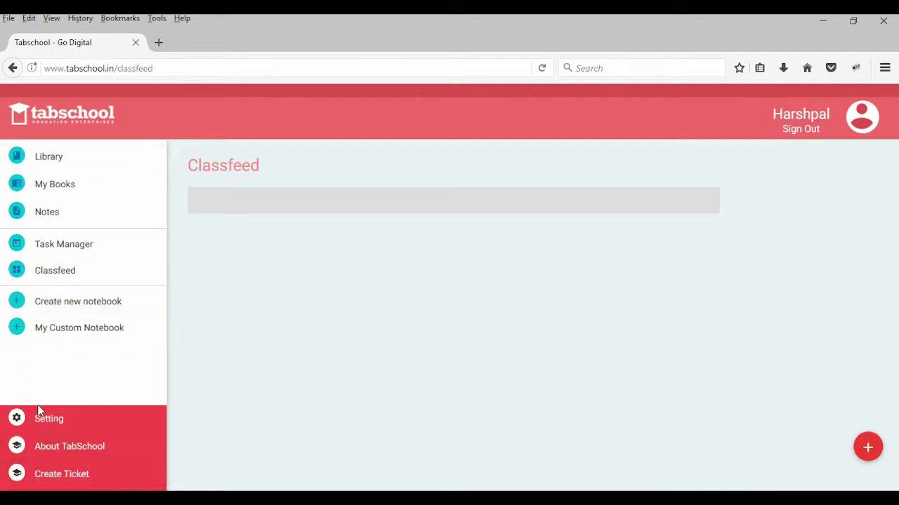
Step: Sign out from the header to return to the welcome sign-in page
click(804, 133)
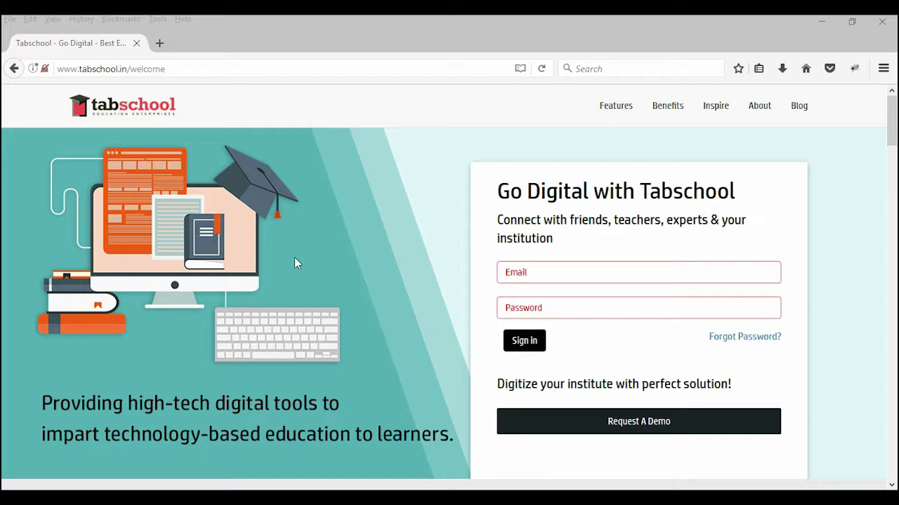
Step: Sign in with the teacher's email and password, then dismiss Firefox's save-login prompt
click(522, 271)
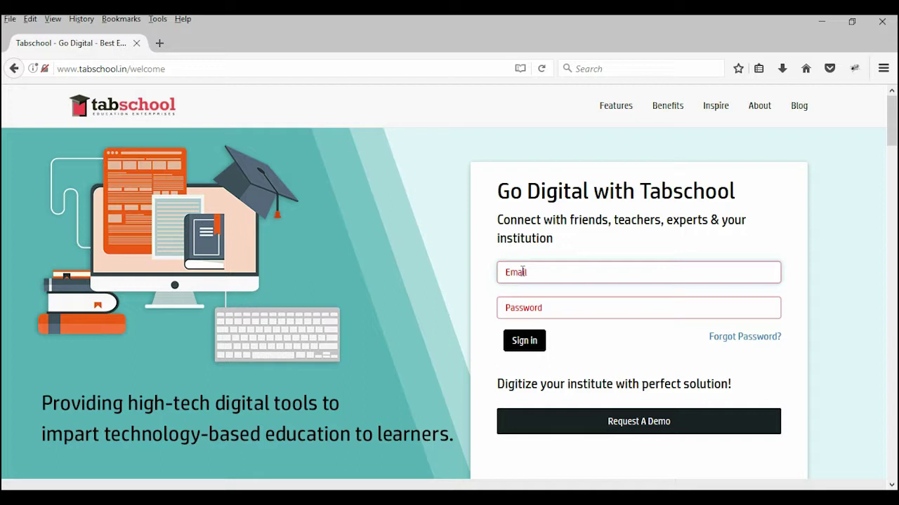
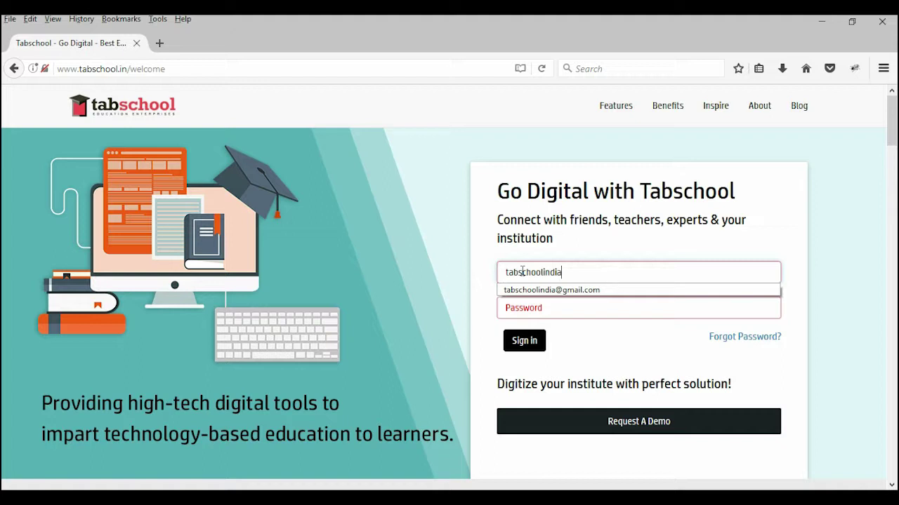
key(Tab)
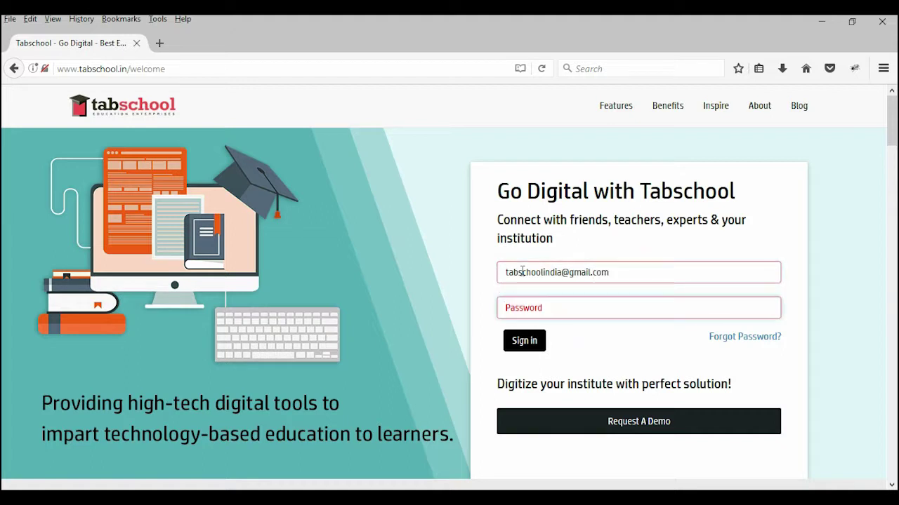
text(**********)
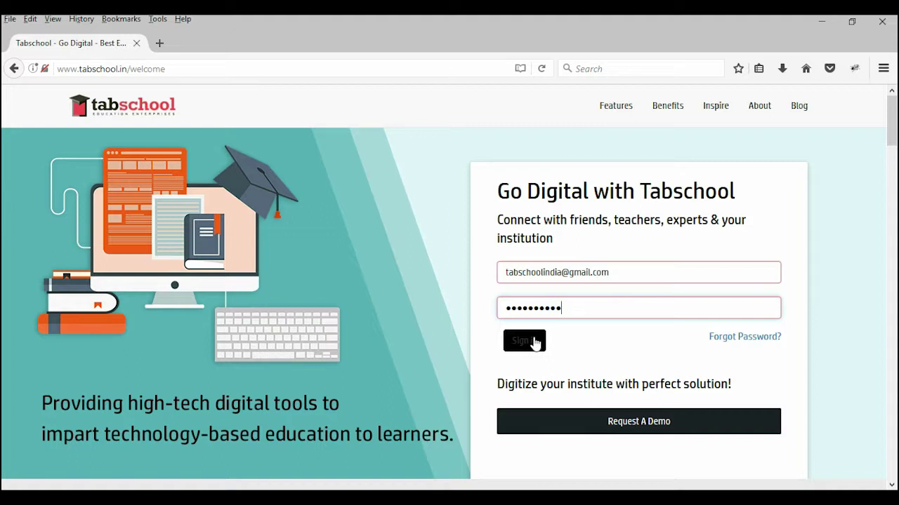
click(536, 341)
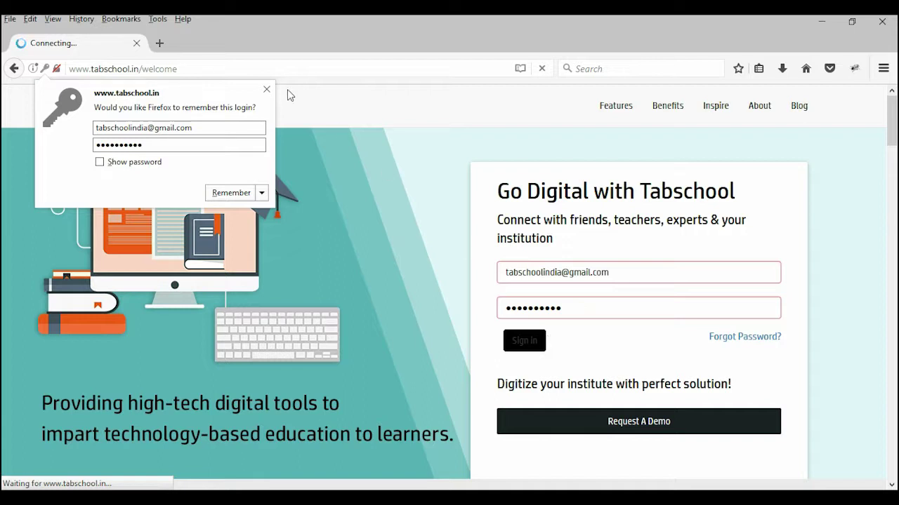
click(266, 89)
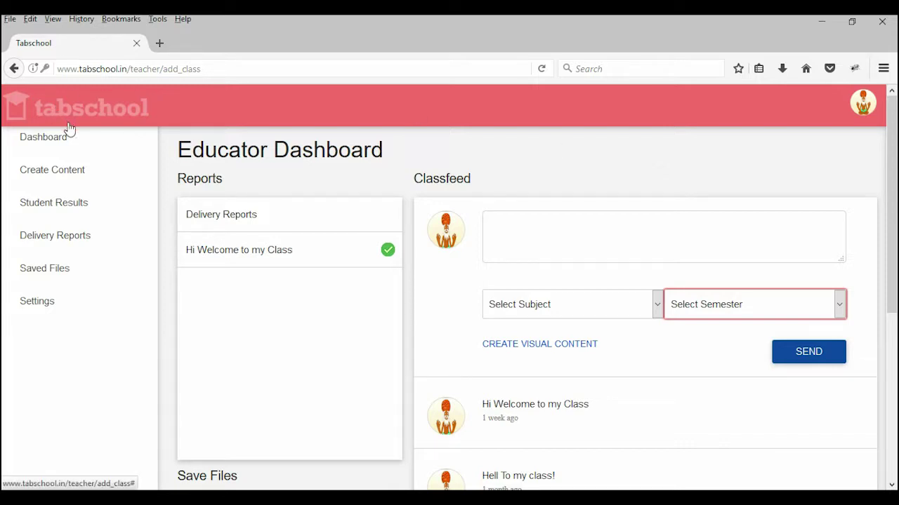
Step: Title new content 'Hi Students , This is Fill in the Blanks' and describe it 'Fill this out for your next class'
click(57, 175)
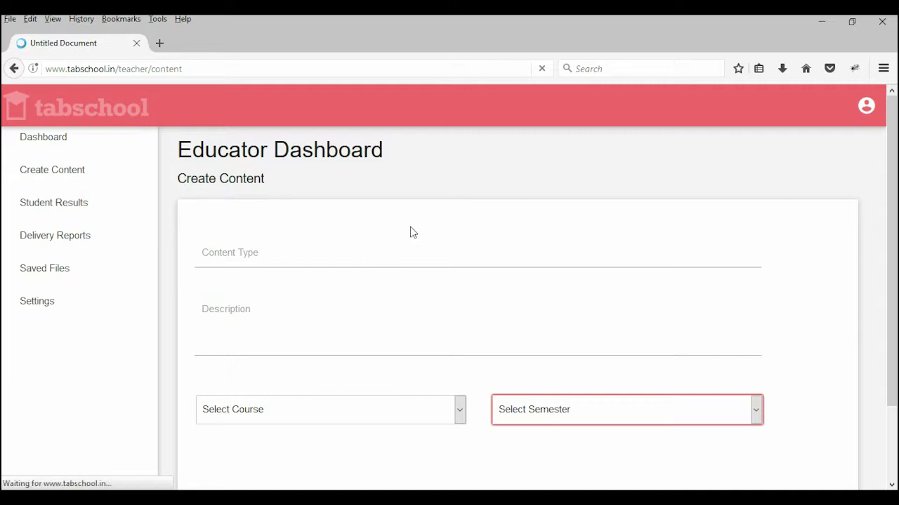
click(308, 254)
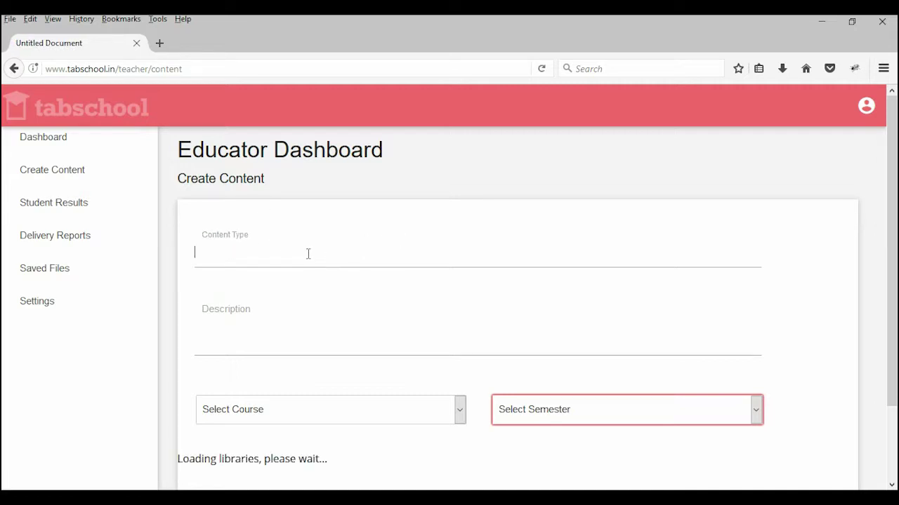
text(F)
key(BackSpace)
text(Hi Stude)
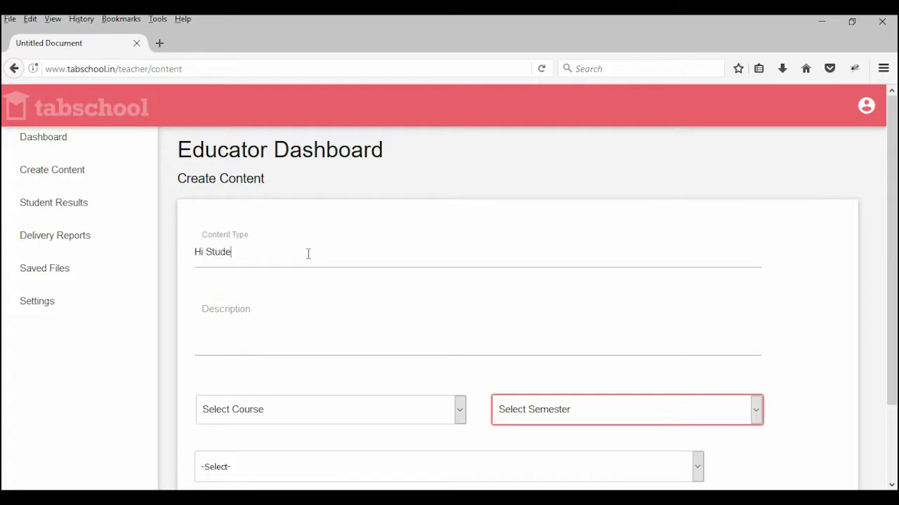
text(nts , This is Fill in the Blanks)
click(267, 323)
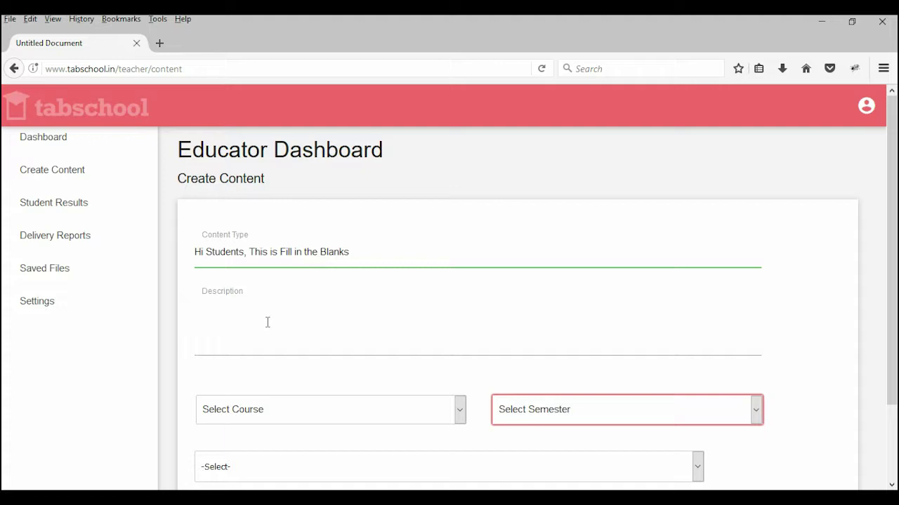
text(Fill this out for your next class)
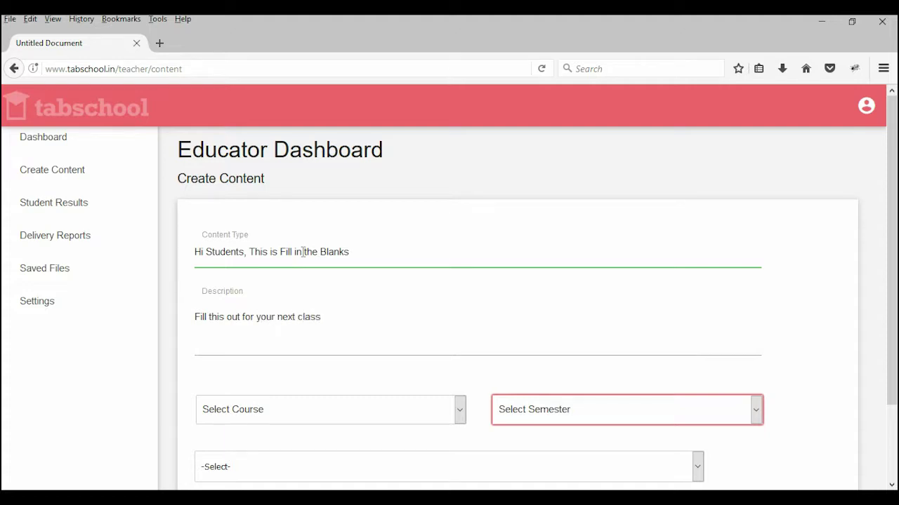
scroll(303, 255, down, 2)
Step: Choose Fill in the Blanks as the content type
click(261, 390)
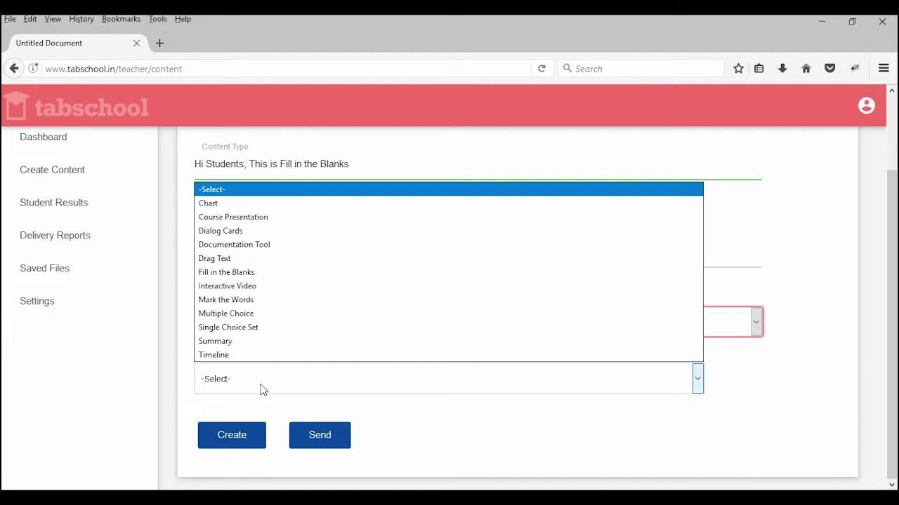
click(238, 272)
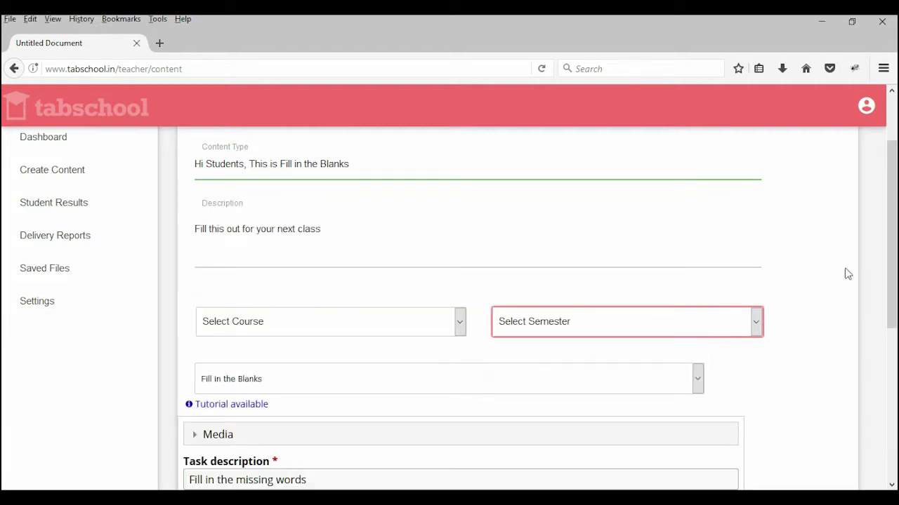
scroll(495, 279, down, 5)
scroll(484, 266, up, 3)
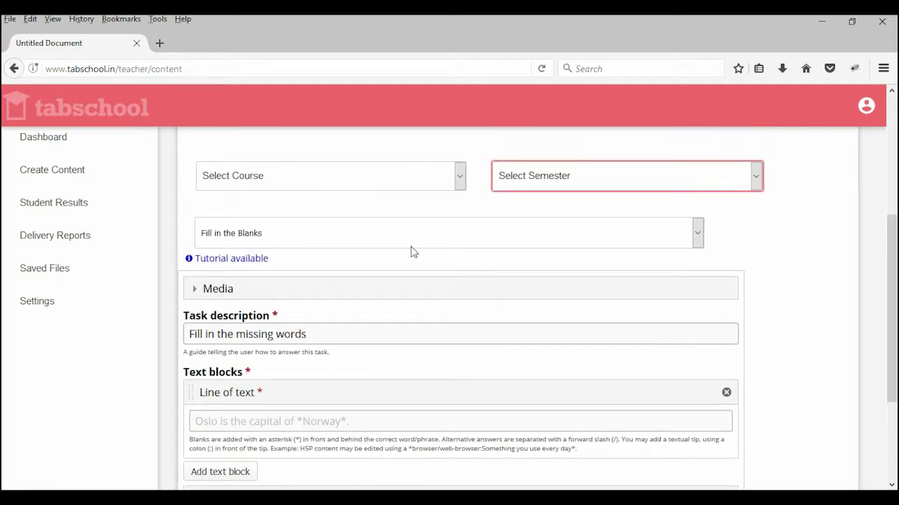
scroll(363, 247, down, 3)
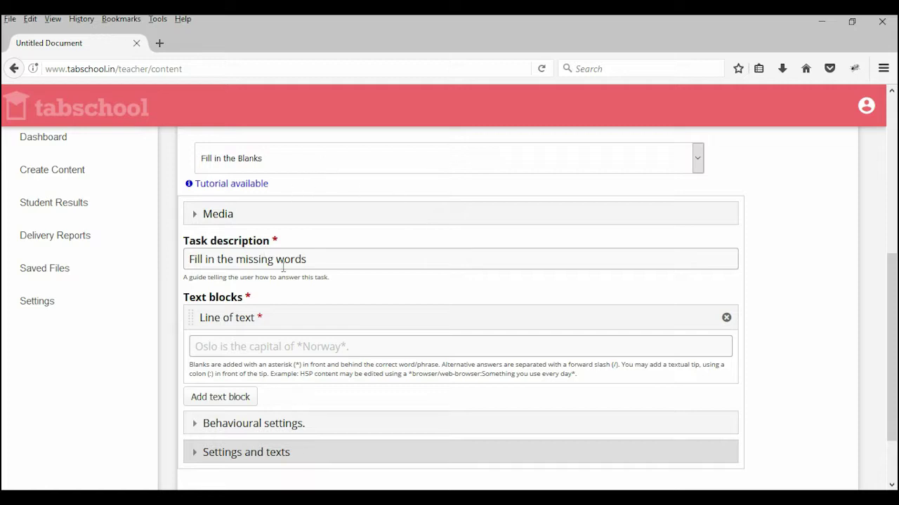
scroll(298, 232, up, 3)
scroll(294, 231, up, 2)
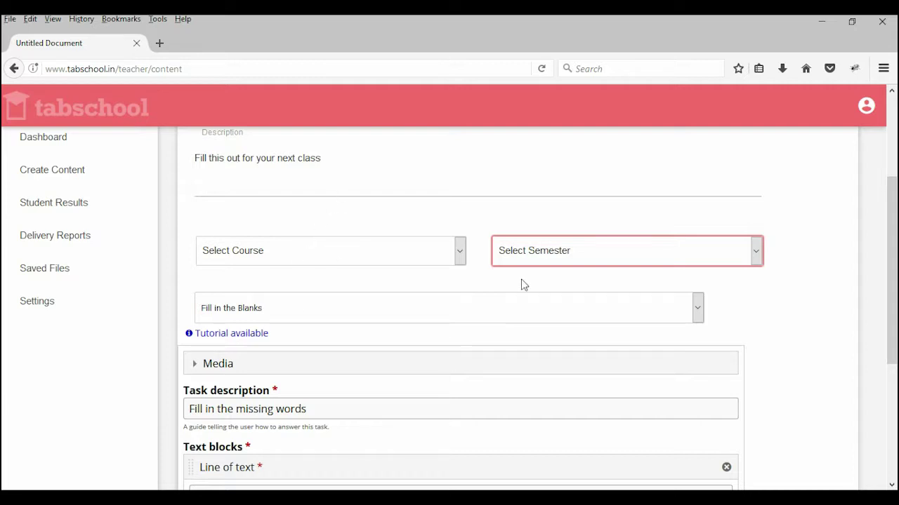
scroll(523, 295, down, 4)
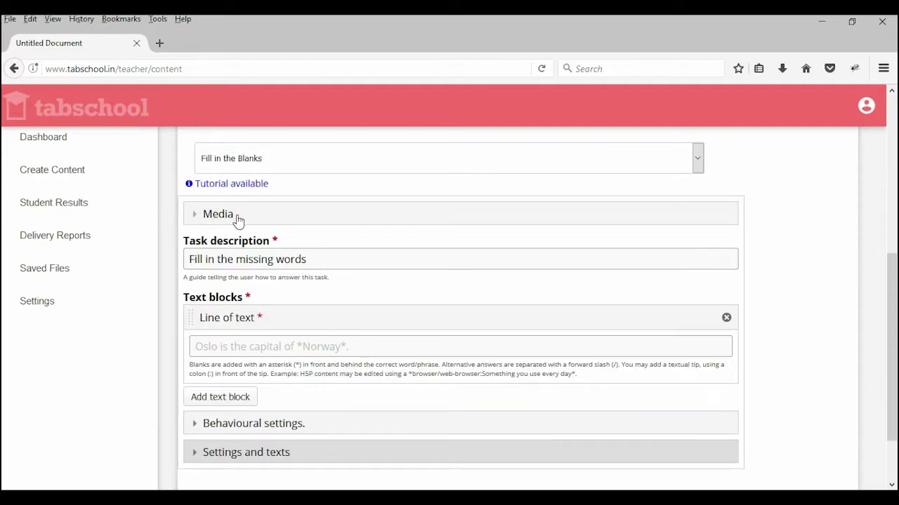
Step: Expand Media and set its type to Image
click(236, 217)
click(226, 256)
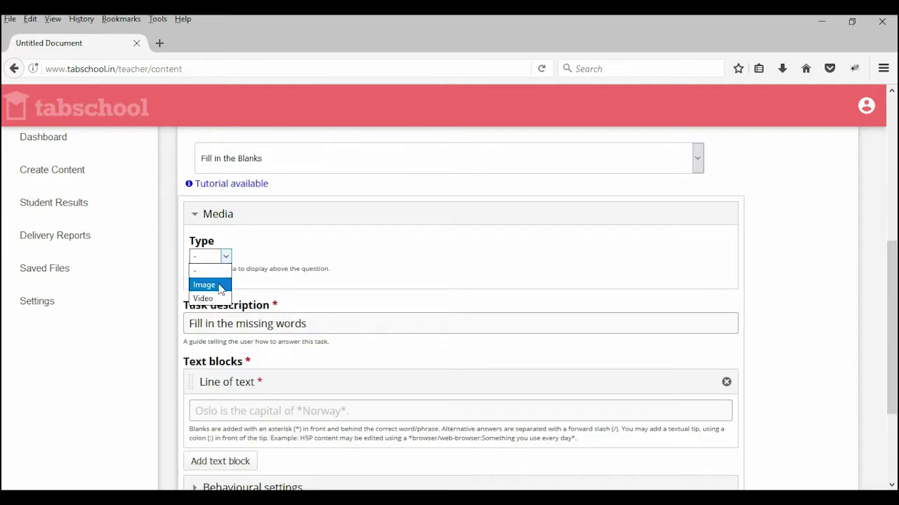
click(217, 287)
click(225, 256)
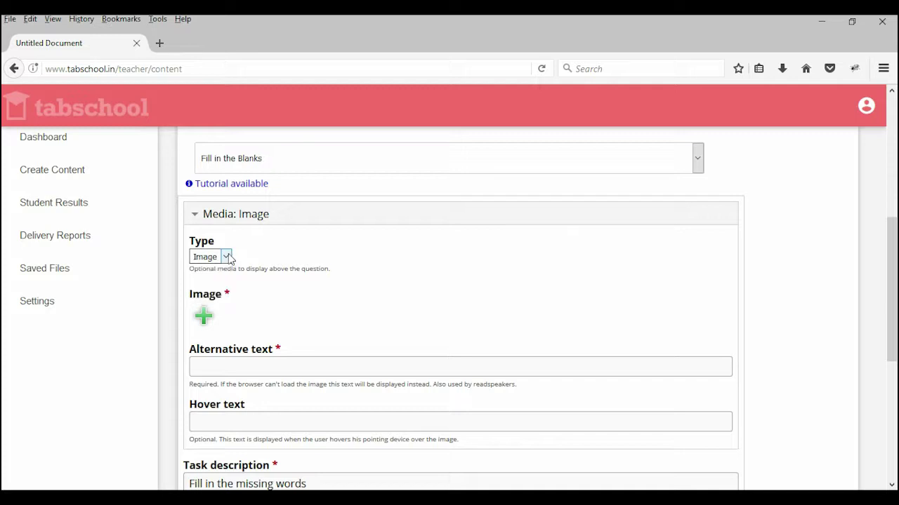
Step: Set the media type back to '-' and confirm discarding the image
click(220, 272)
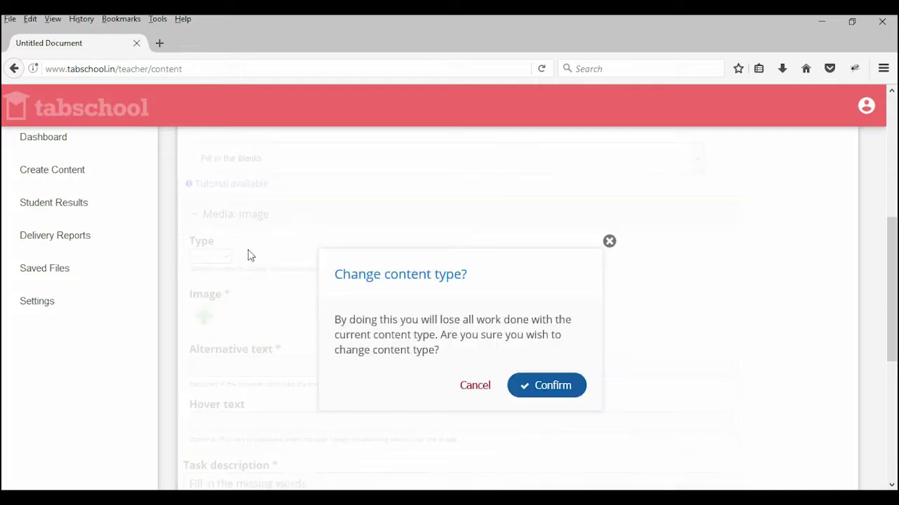
click(551, 388)
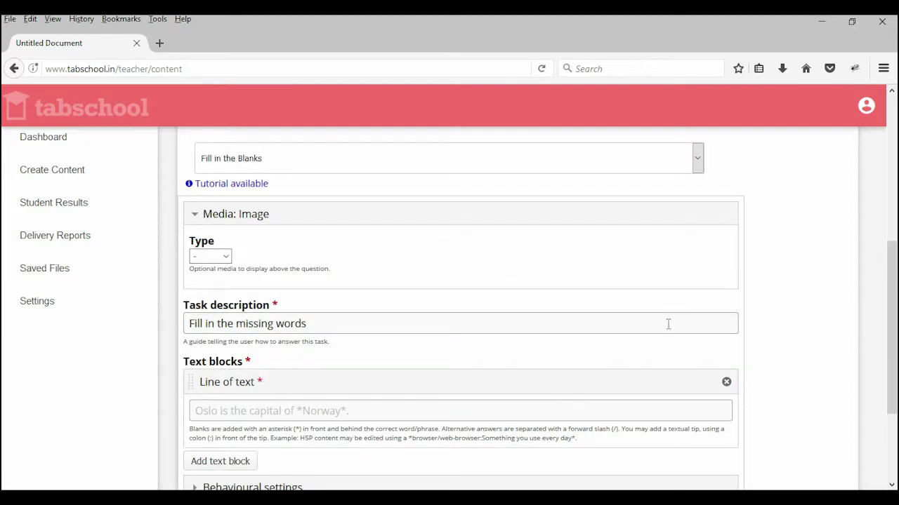
scroll(303, 229, down, 1)
scroll(303, 229, down, 1)
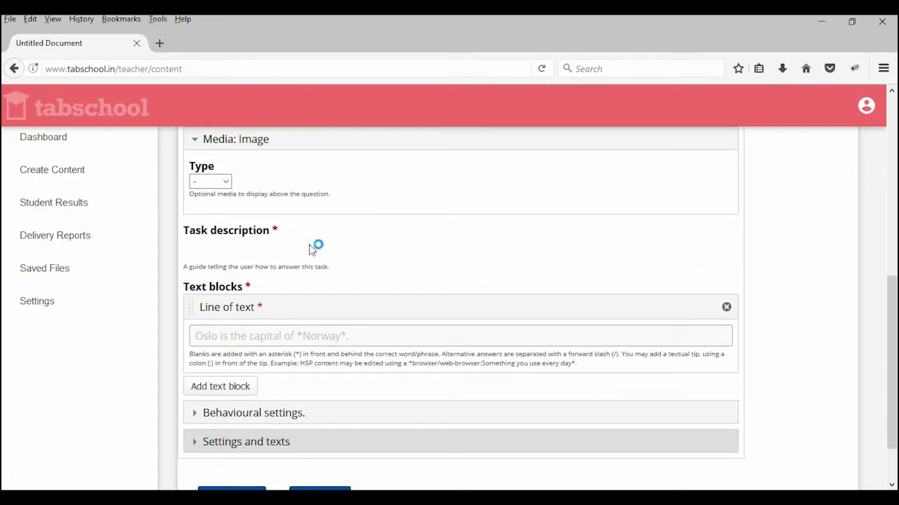
Step: Check the task description 'Fill in the missing words', then bring up the rainbow text in Notepad
drag(198, 282, 310, 276)
click(544, 179)
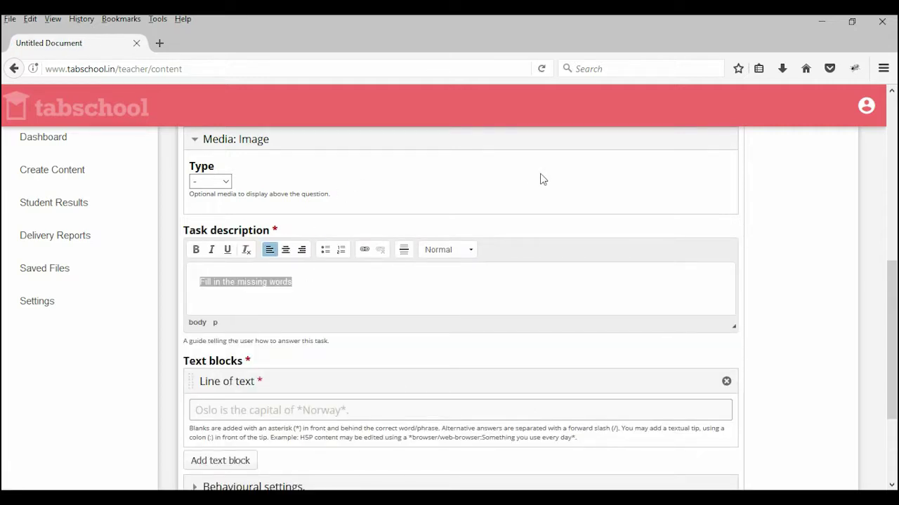
click(322, 280)
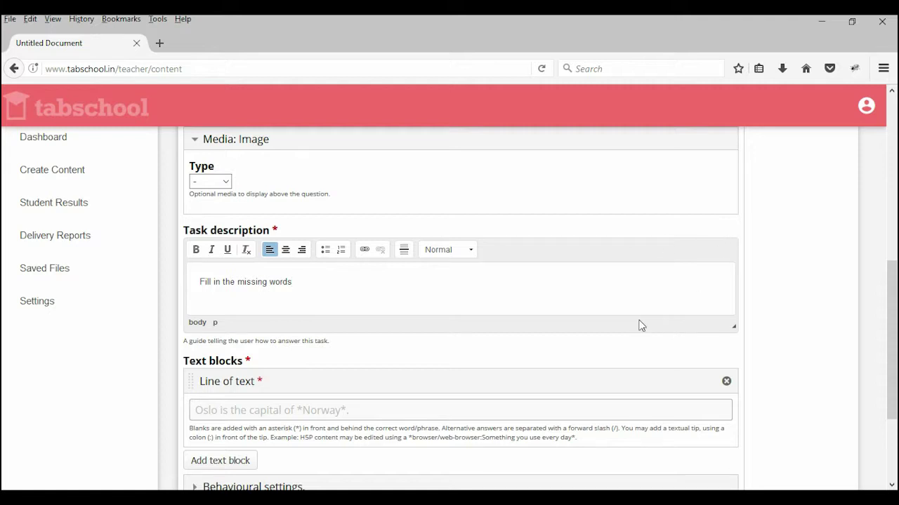
scroll(491, 319, down, 3)
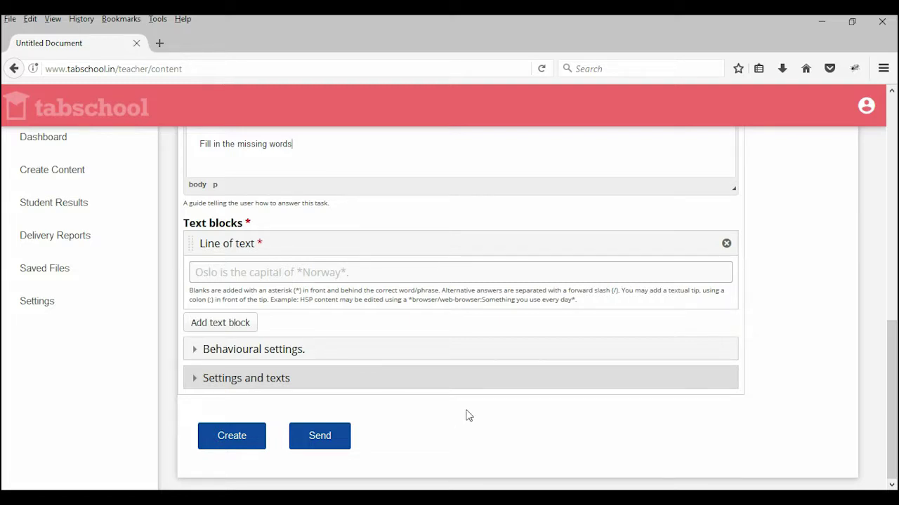
key(alt+Tab)
Step: Paste the four rainbow paragraphs from Notepad into the line of text
drag(308, 325, 137, 112)
key(ctrl+c)
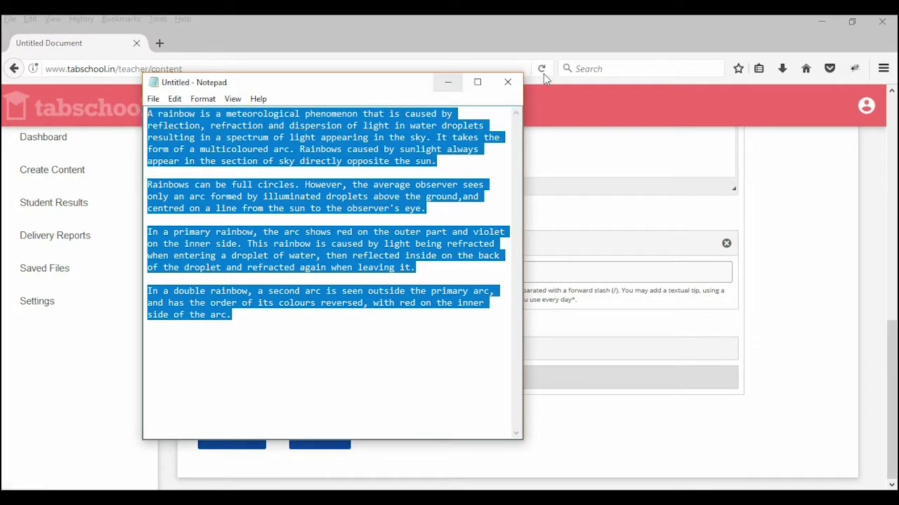
click(447, 82)
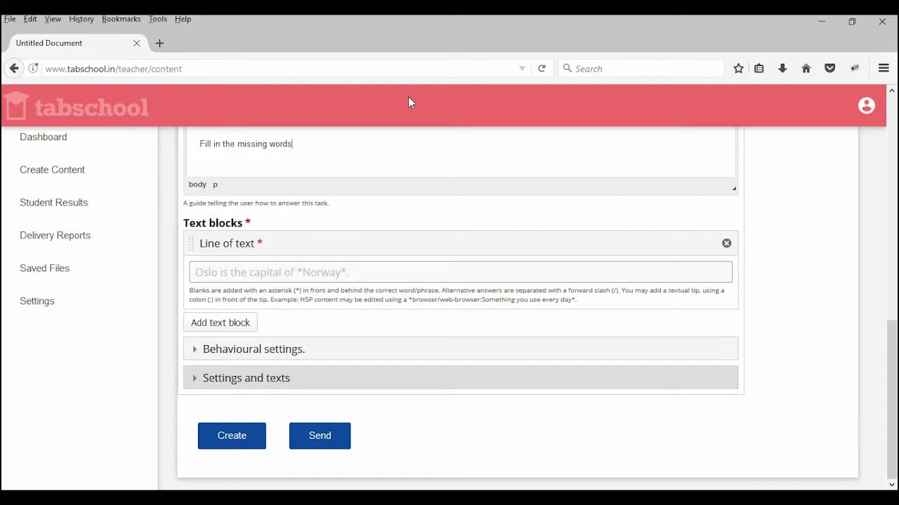
click(236, 273)
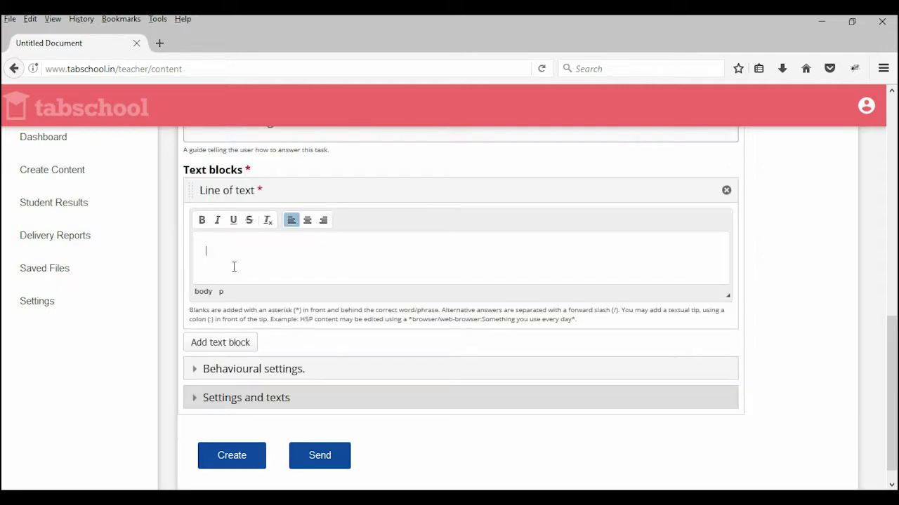
key(ctrl+v)
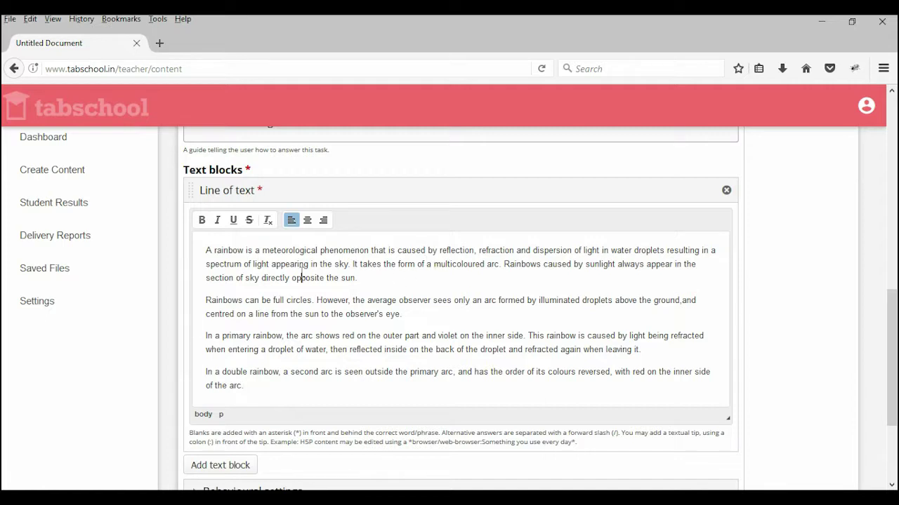
Step: Mark light and sunlight as blanks by wrapping them in asterisks
click(224, 250)
key(Left)
key(Right)
key(ctrl+Right)
key(ctrl+Right)
key(Right)
key(Right)
key(Right)
key(Right)
key(Right)
key(Right)
key(Right)
key(Right)
text(*)
key(Right)
key(Right)
key(Right)
key(Right)
key(Right)
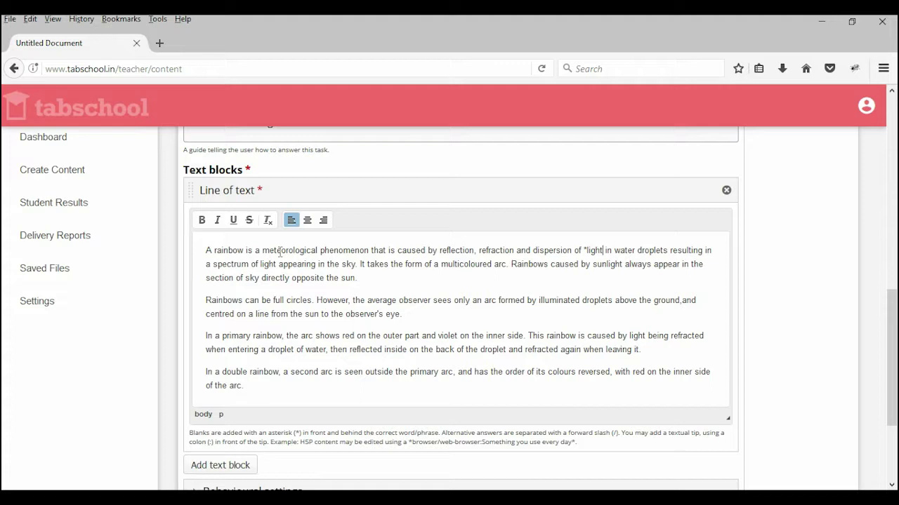
text(*)
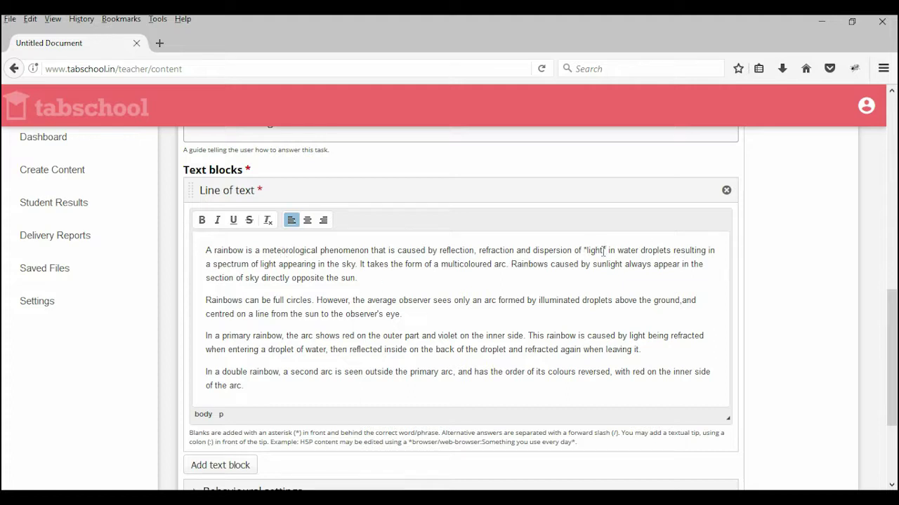
mouse_move(603, 250)
mouse_down()
mouse_move(583, 251)
mouse_move(608, 253)
mouse_up()
click(372, 264)
click(591, 265)
text(*)
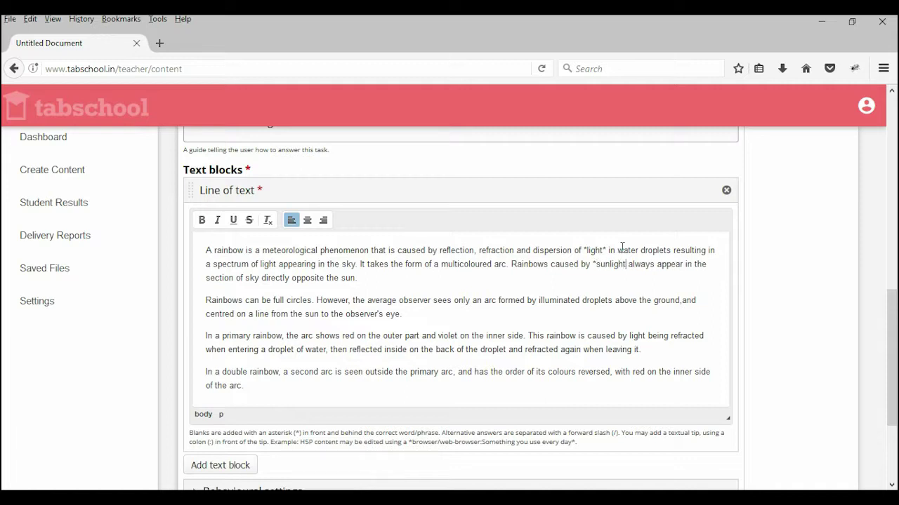
text(*)
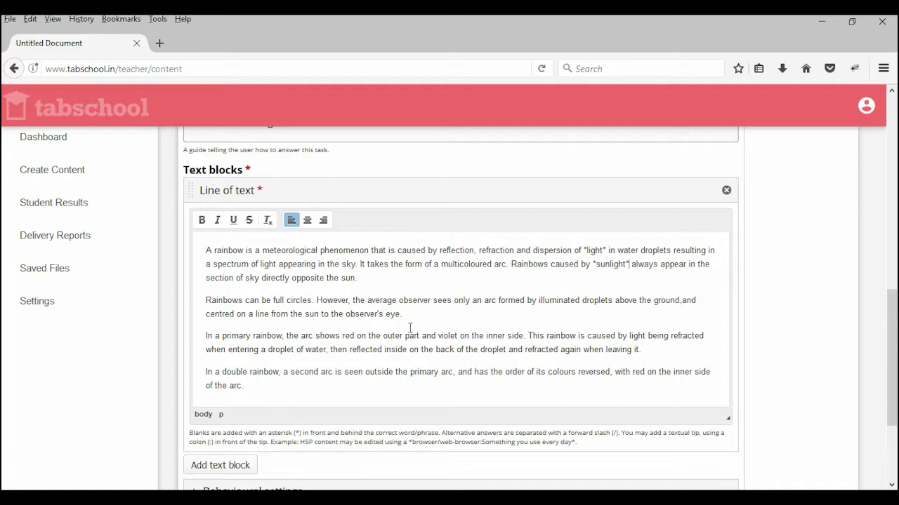
Step: Star violet and primary as blanks
click(439, 336)
text(*)
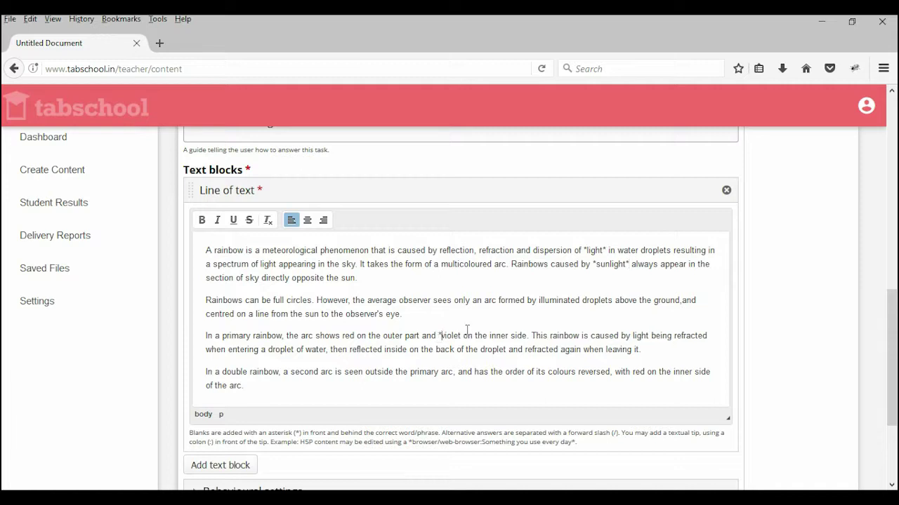
key(Right)
key(Right)
key(Right)
key(Right)
key(Right)
key(Right)
text(*)
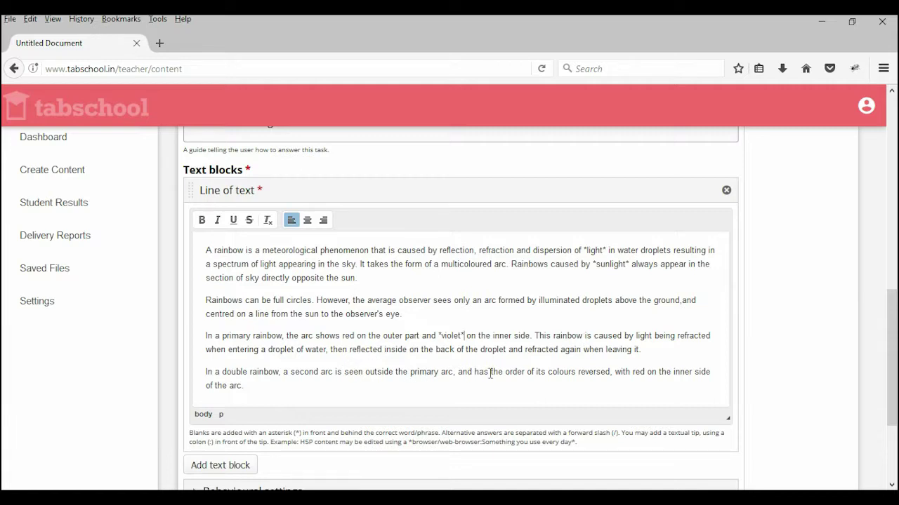
click(411, 372)
text(*)
key(BackSpace)
text(*)
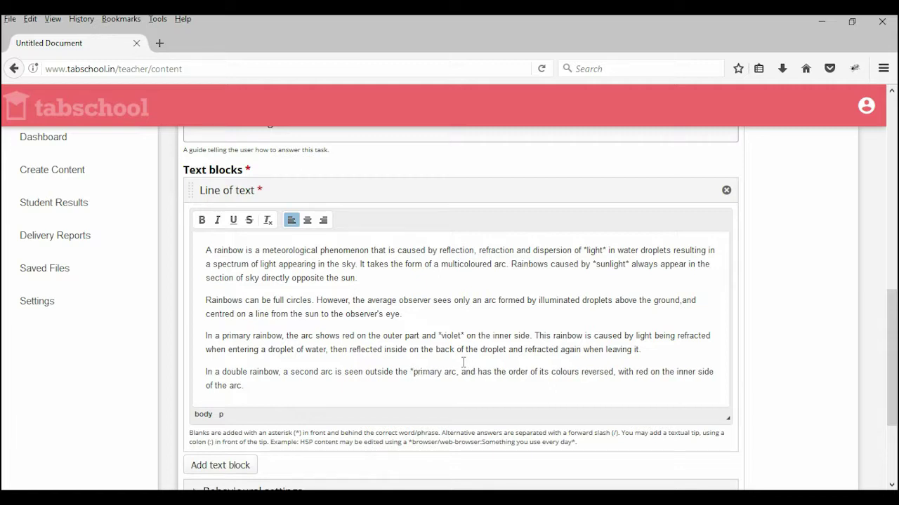
key(Right)
key(Right)
key(Right)
text(*)
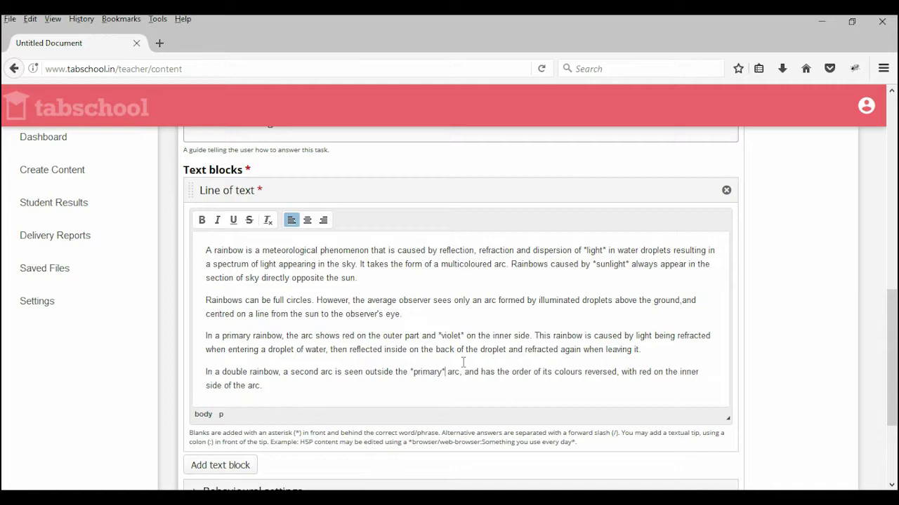
Step: Star colours and arc as blanks
click(554, 372)
text(*)
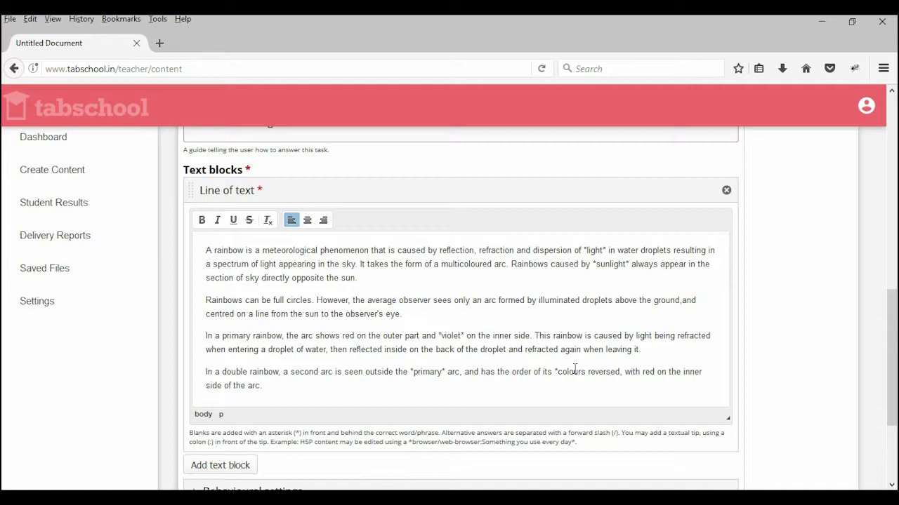
key(Right)
key(Right)
key(Right)
key(Right)
key(Right)
key(Right)
key(Right)
text(*)
key(Right)
key(Right)
key(Right)
key(Right)
key(Right)
key(Right)
key(Right)
key(Right)
key(Right)
key(Right)
key(Right)
key(Right)
key(Right)
key(Right)
key(Right)
key(Right)
key(Right)
key(Right)
key(Right)
key(Right)
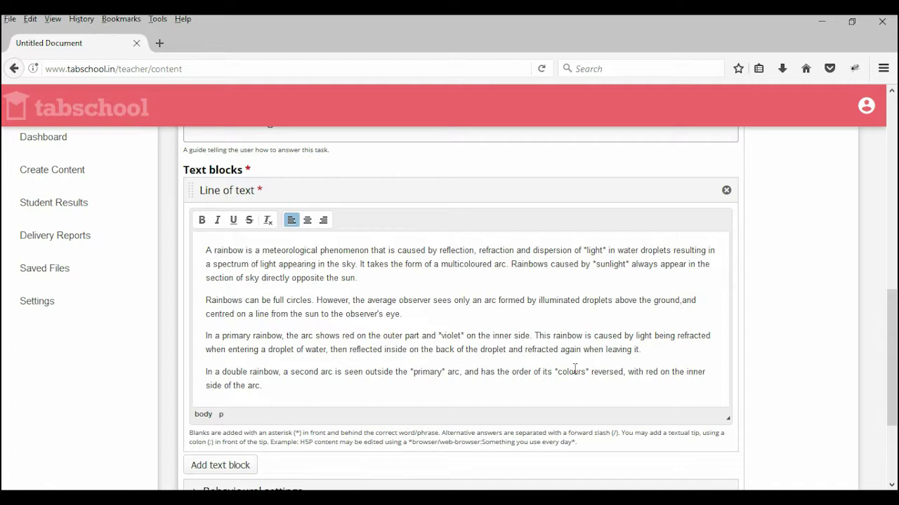
text(*)
key(Right)
text(*)
Step: In Behavioural settings, uncheck Enable "Retry", Enable "Show solutions" button and Case sensitive
click(578, 371)
scroll(414, 315, down, 3)
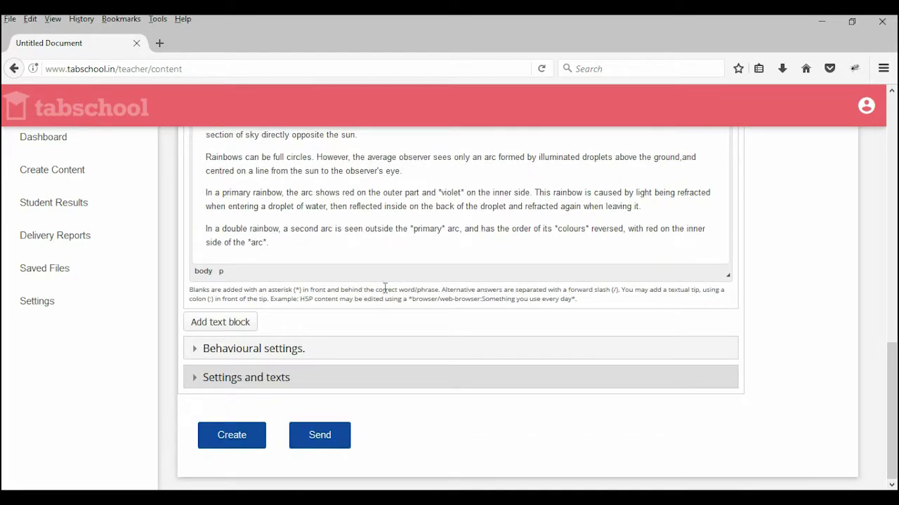
click(239, 351)
scroll(526, 302, down, 5)
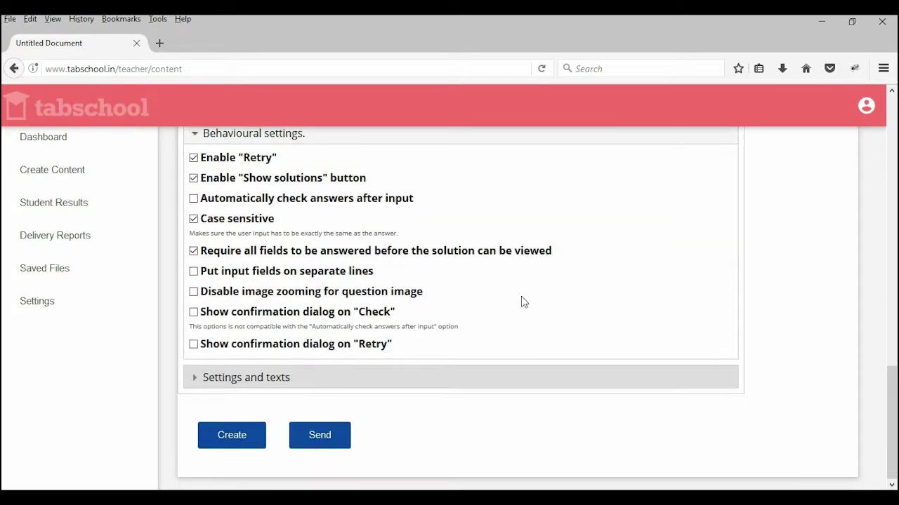
scroll(425, 301, up, 2)
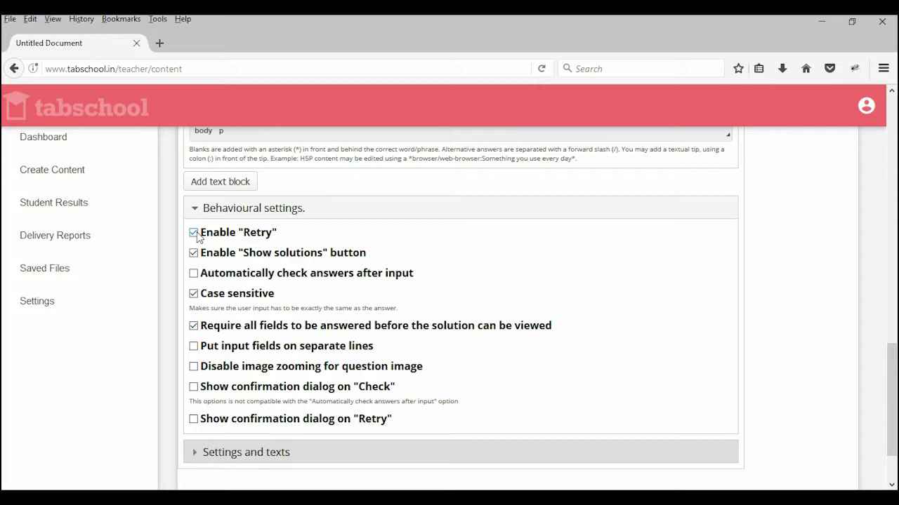
click(194, 233)
click(194, 255)
click(195, 295)
scroll(534, 344, down, 2)
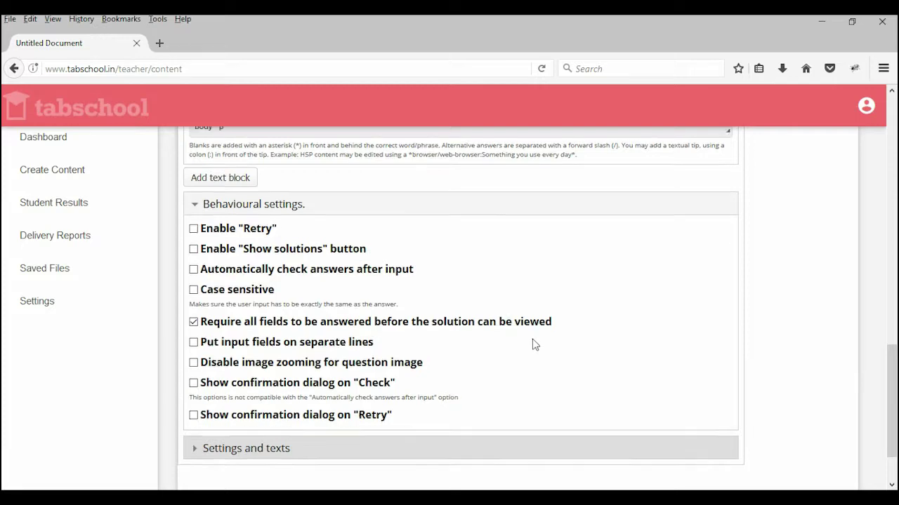
click(242, 383)
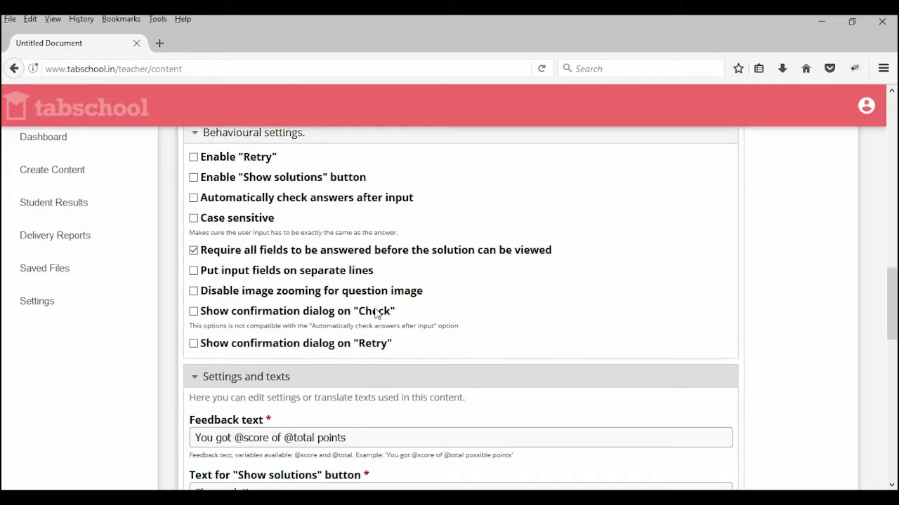
scroll(380, 286, down, 6)
drag(195, 214, 382, 221)
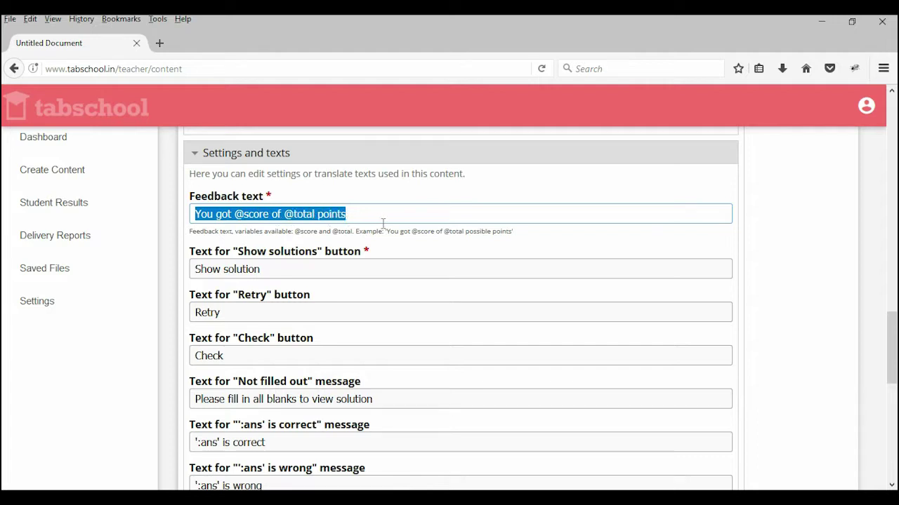
click(260, 254)
drag(191, 257, 240, 262)
click(303, 253)
click(346, 255)
click(326, 264)
scroll(288, 315, down, 5)
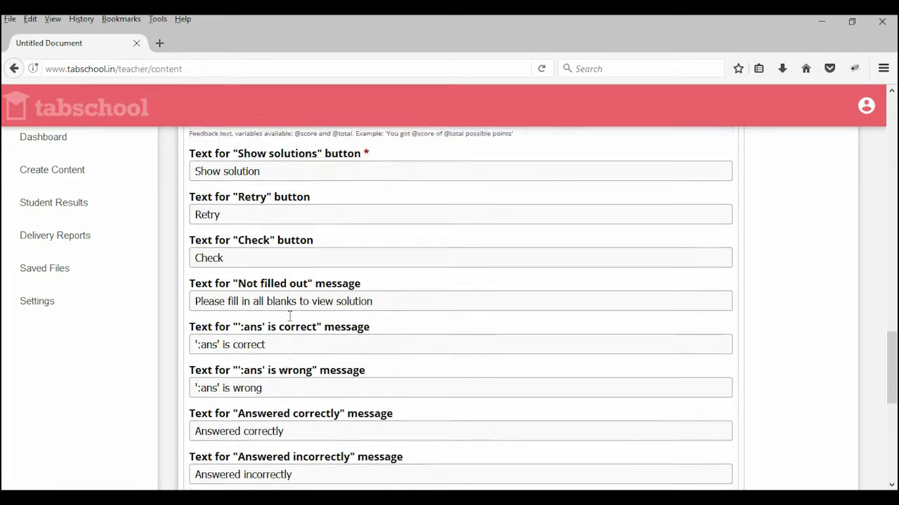
scroll(284, 351, down, 3)
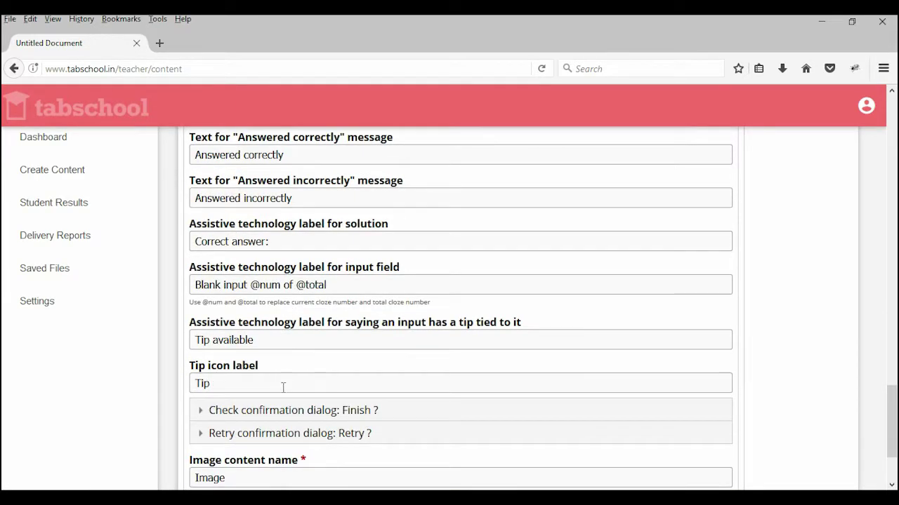
scroll(304, 370, down, 2)
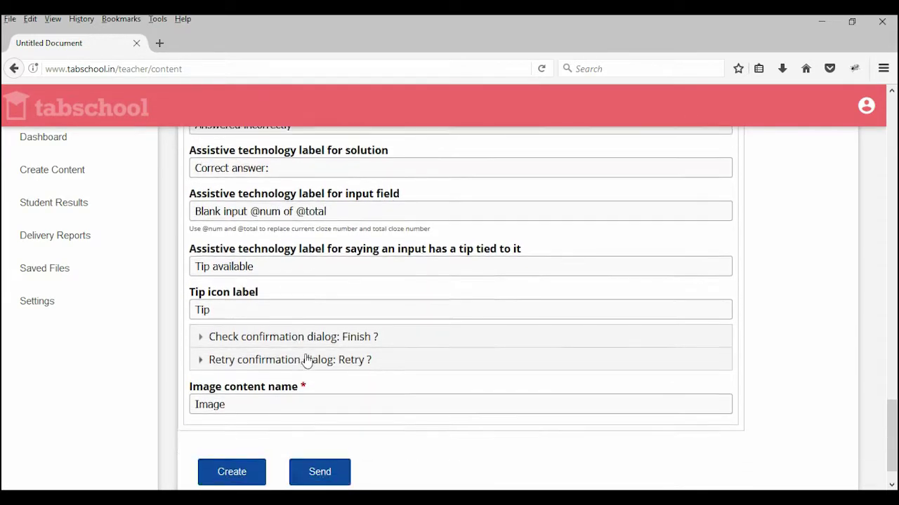
Step: Expand and collapse the Check and Retry confirmation dialog sections without changing them
click(243, 346)
click(242, 344)
click(242, 366)
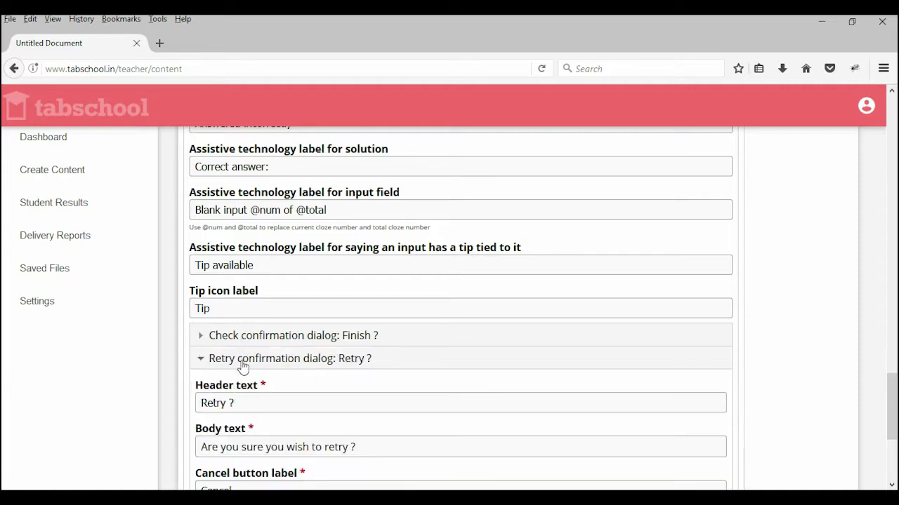
click(242, 364)
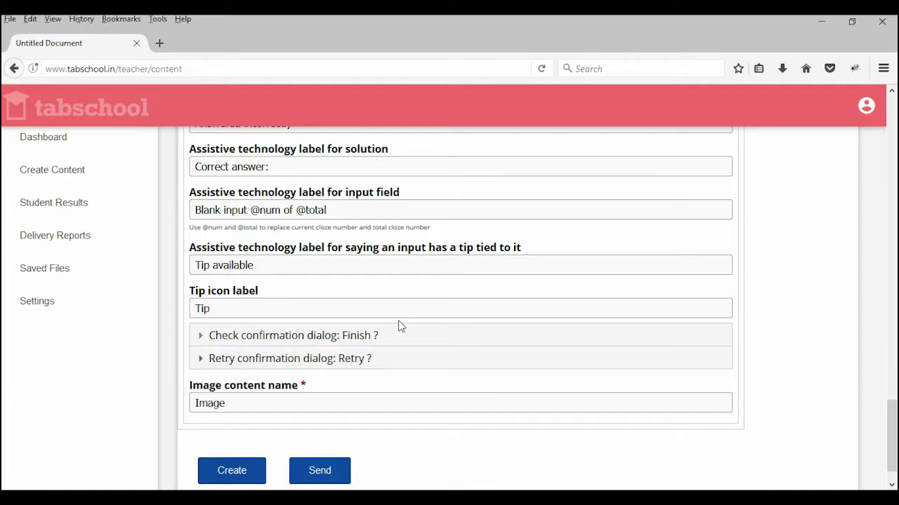
scroll(391, 332, up, 20)
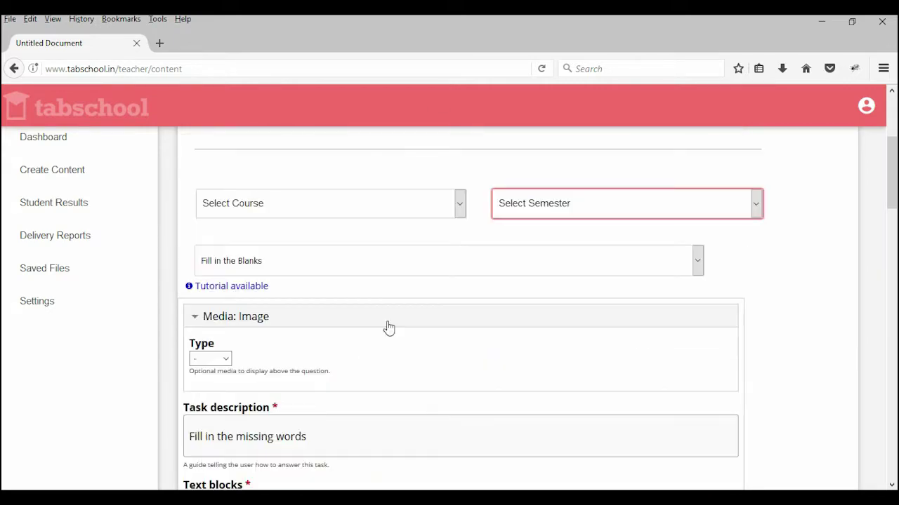
scroll(385, 327, down, 20)
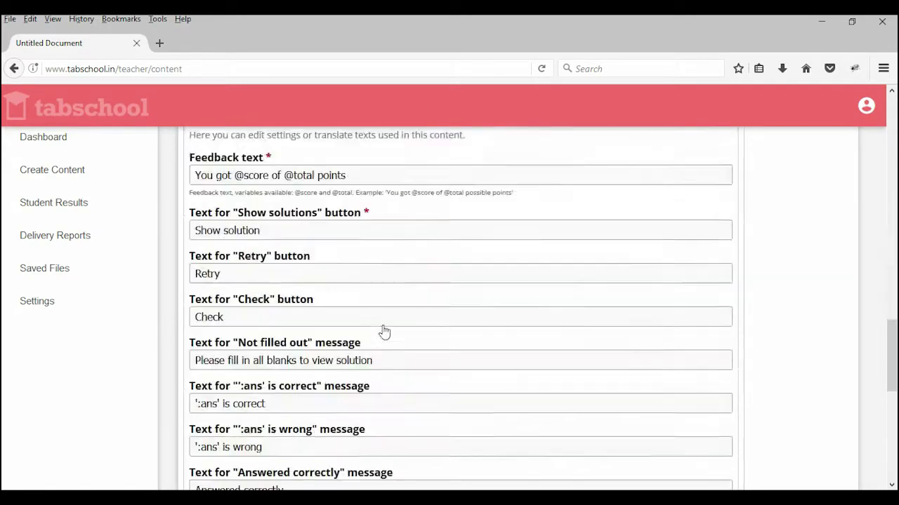
scroll(367, 372, down, 5)
scroll(368, 371, up, 10)
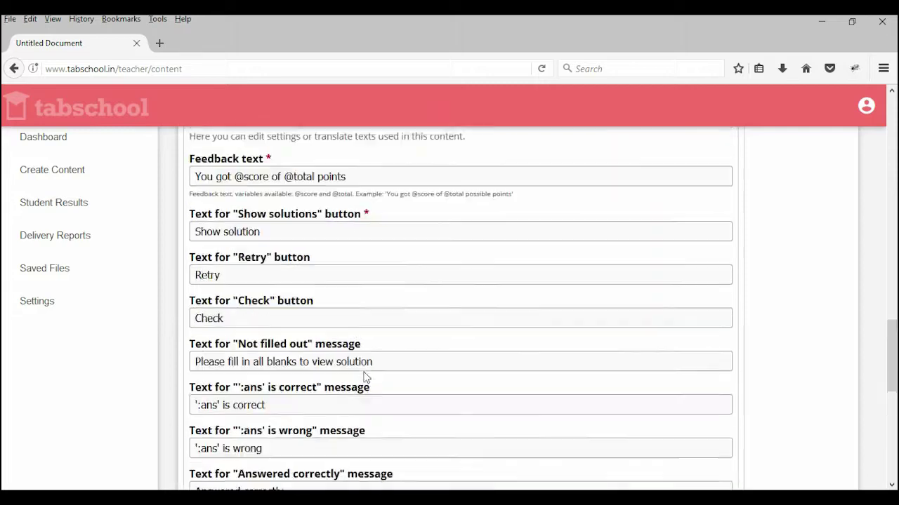
scroll(363, 371, up, 4)
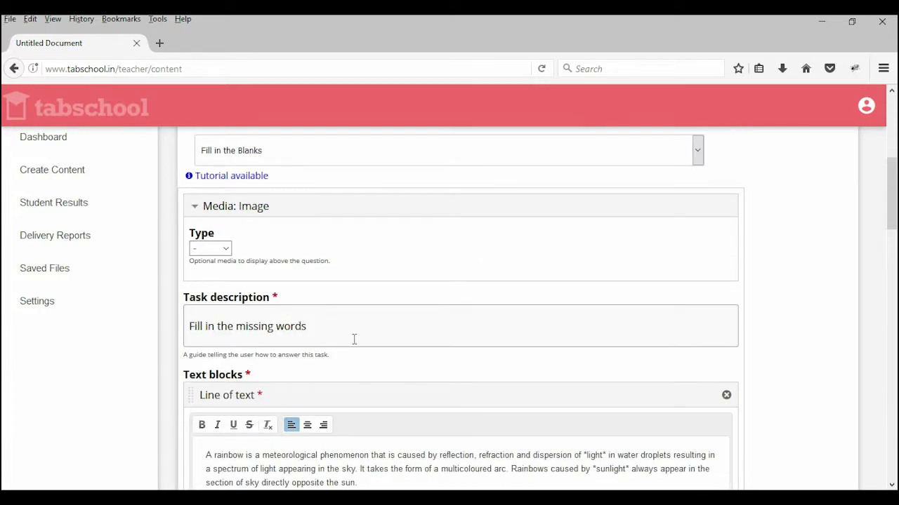
scroll(355, 323, up, 3)
Step: Choose Physics as the course and Semester 2 as the semester, then send the Fill in the Blanks exercise
click(370, 317)
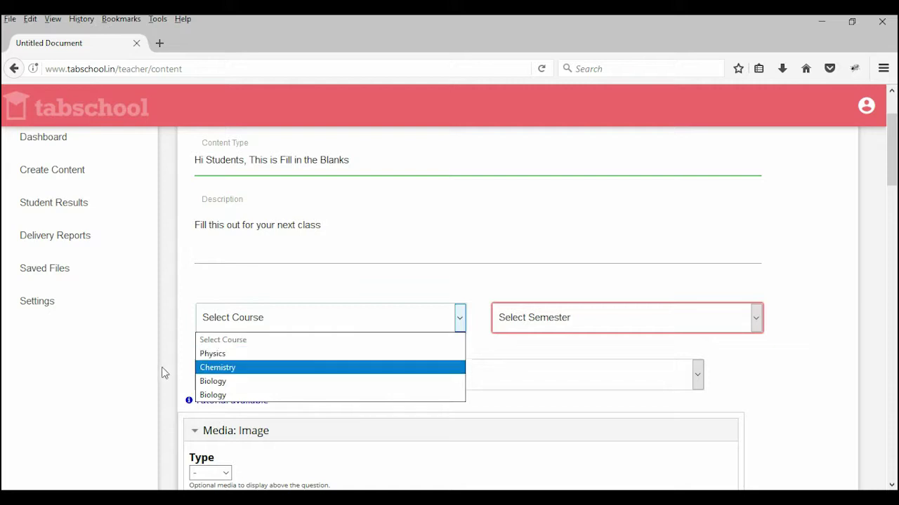
click(217, 358)
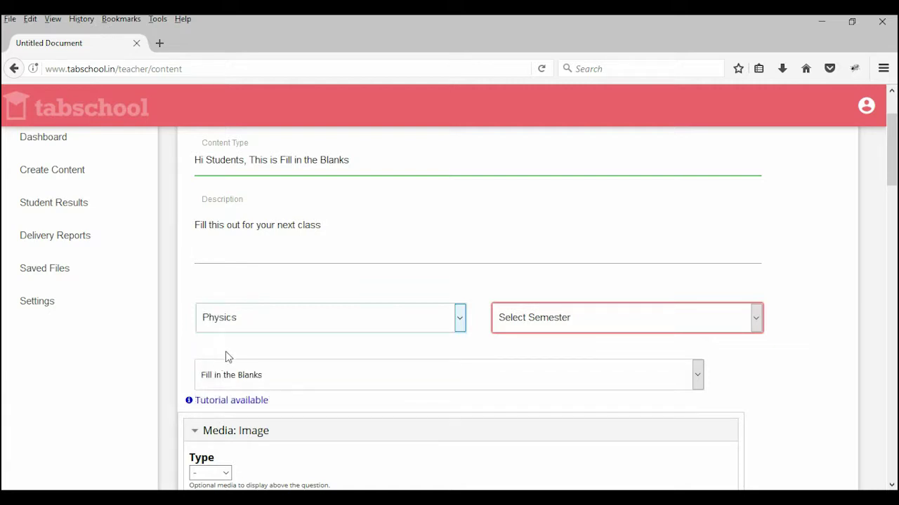
click(568, 317)
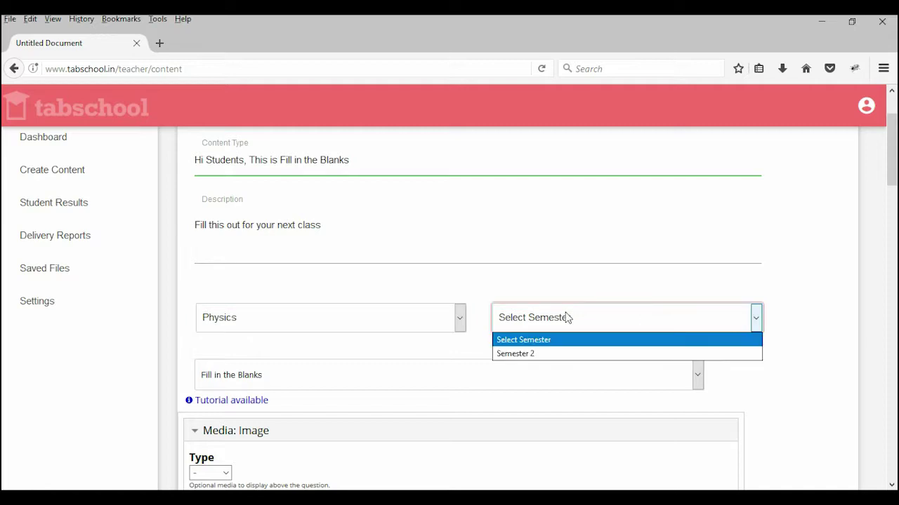
click(534, 355)
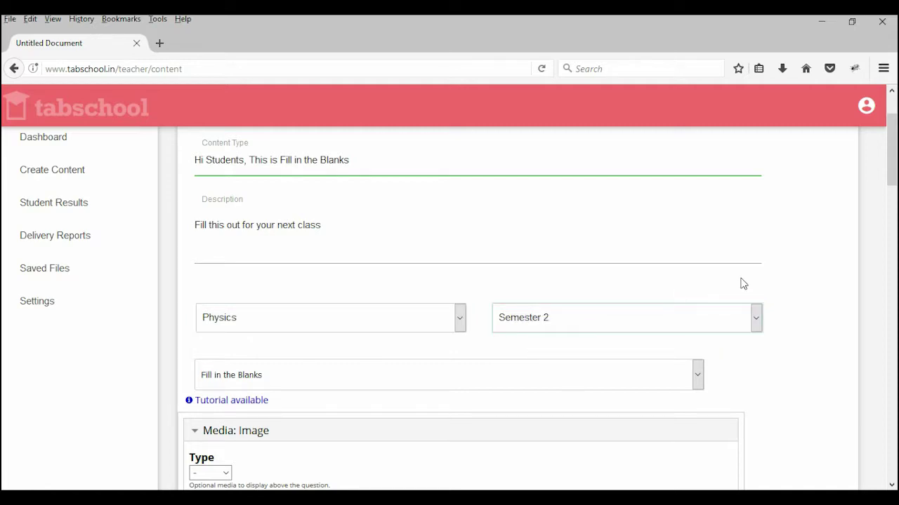
scroll(541, 299, down, 15)
scroll(542, 301, down, 5)
click(325, 438)
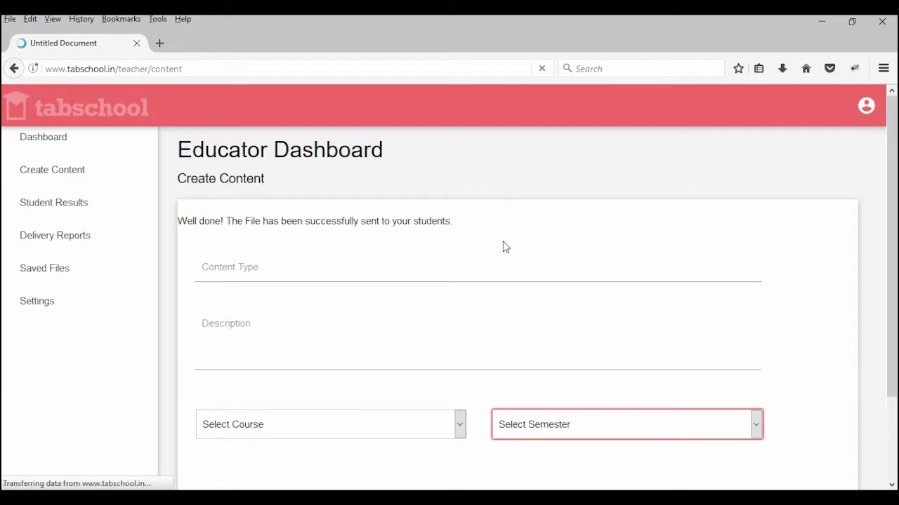
Step: Highlight the 'Well done!' sent-to-students confirmation message
drag(223, 221, 522, 233)
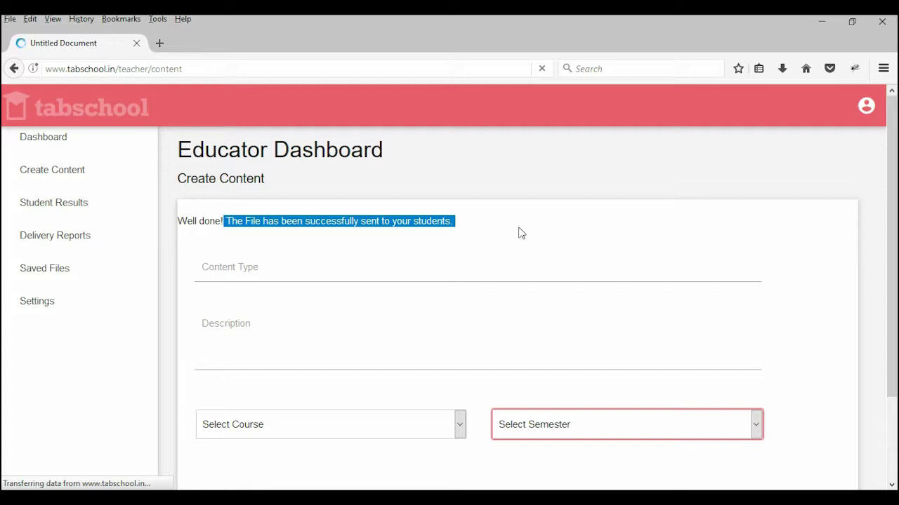
click(522, 233)
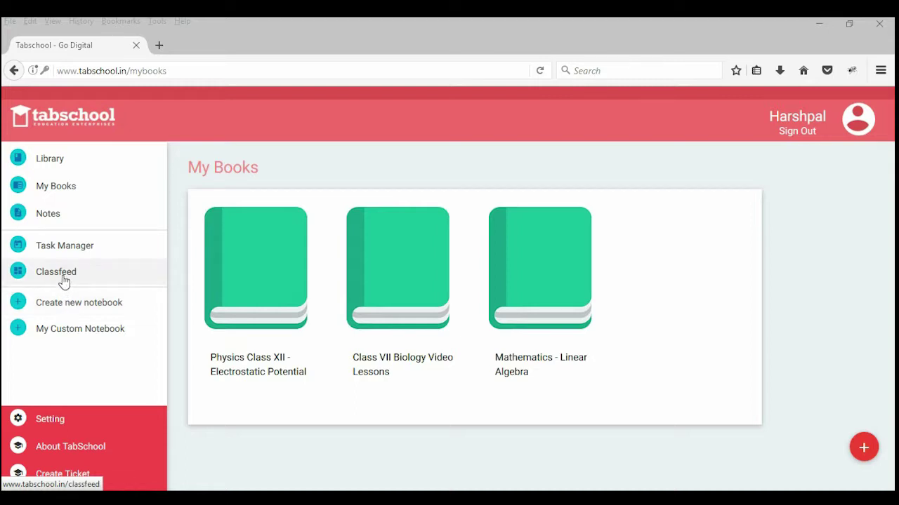
Step: Open the student's Classfeed and read the Physics, Semester 2 post's class, teacher, date and message
click(63, 280)
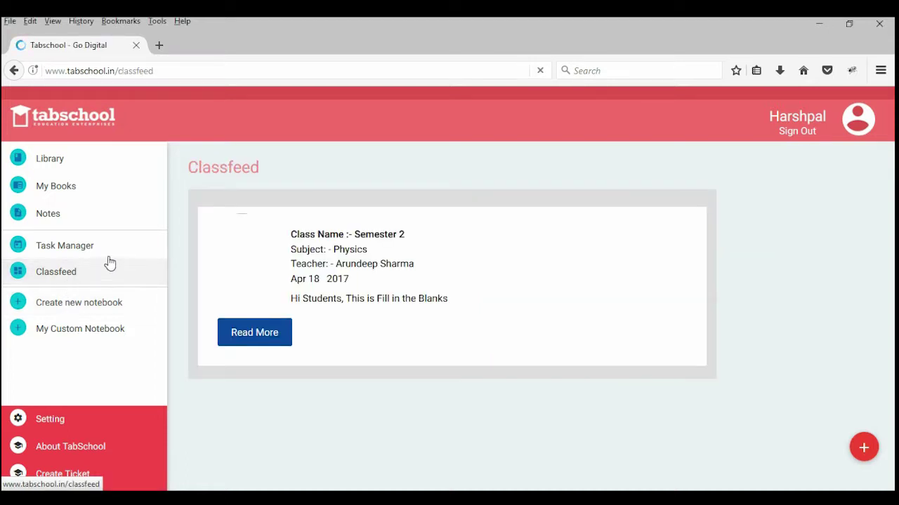
drag(295, 234, 411, 244)
click(409, 244)
drag(308, 248, 381, 246)
click(377, 261)
drag(333, 261, 442, 283)
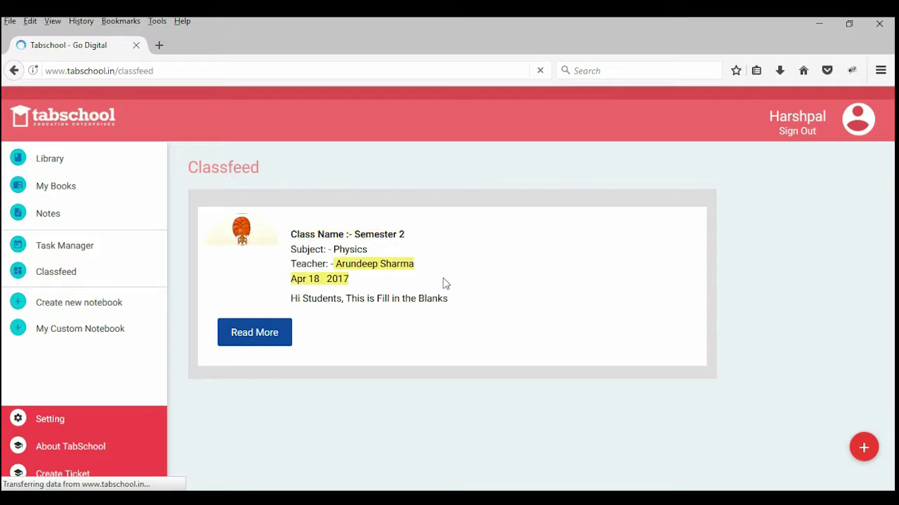
click(351, 252)
drag(290, 278, 364, 284)
drag(291, 298, 468, 306)
click(467, 306)
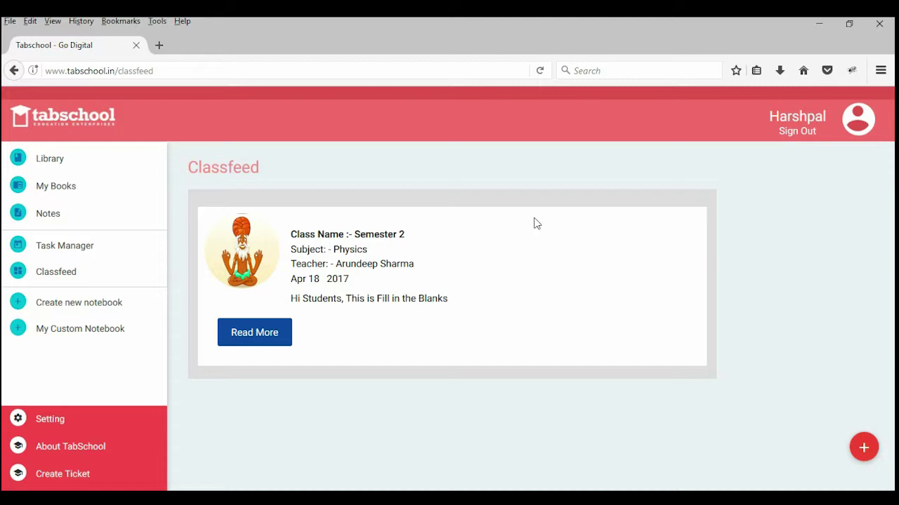
Step: Open the full rainbow exercise from the post with Read More
click(256, 333)
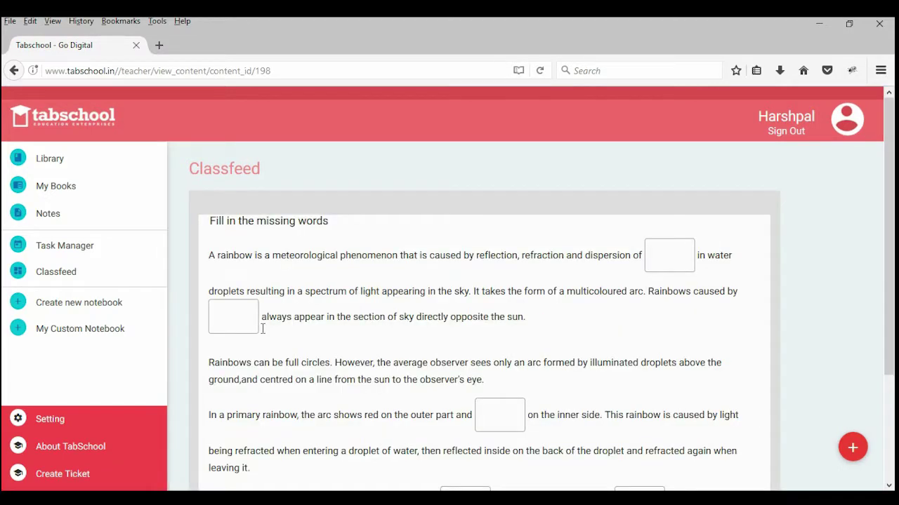
scroll(309, 281, down, 3)
scroll(321, 321, up, 2)
scroll(321, 321, down, 1)
scroll(424, 300, up, 1)
scroll(424, 301, up, 1)
Step: Answer the first blanks with Light and Violet
click(666, 252)
key(BackSpace)
key(BackSpace)
text(ight)
click(226, 319)
scroll(340, 311, down, 2)
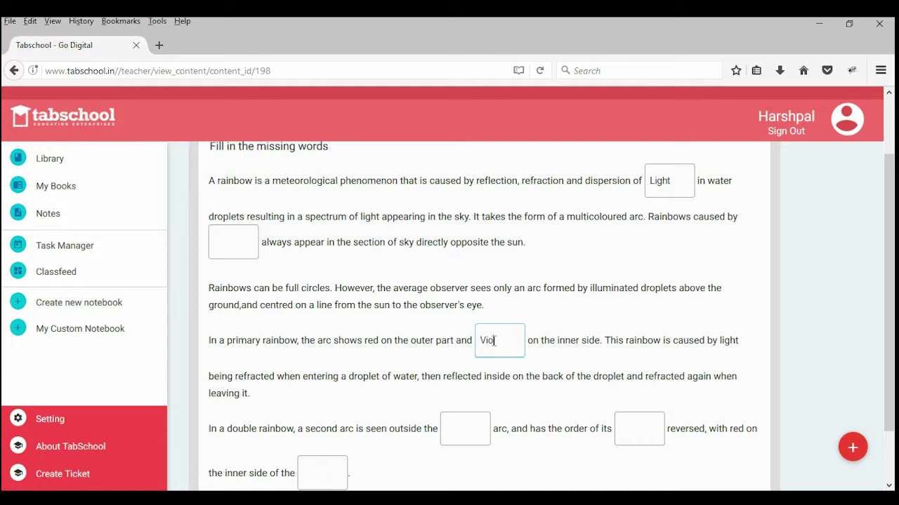
click(573, 300)
scroll(407, 320, down, 2)
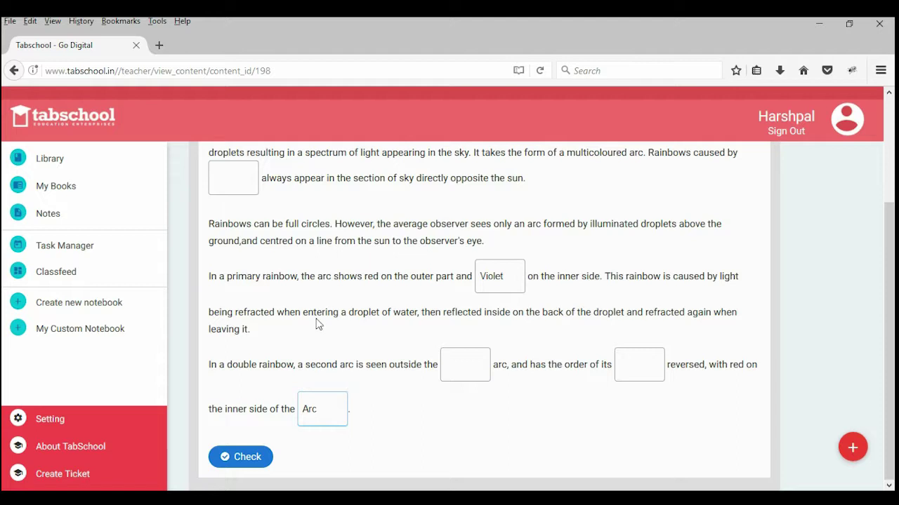
scroll(315, 323, up, 2)
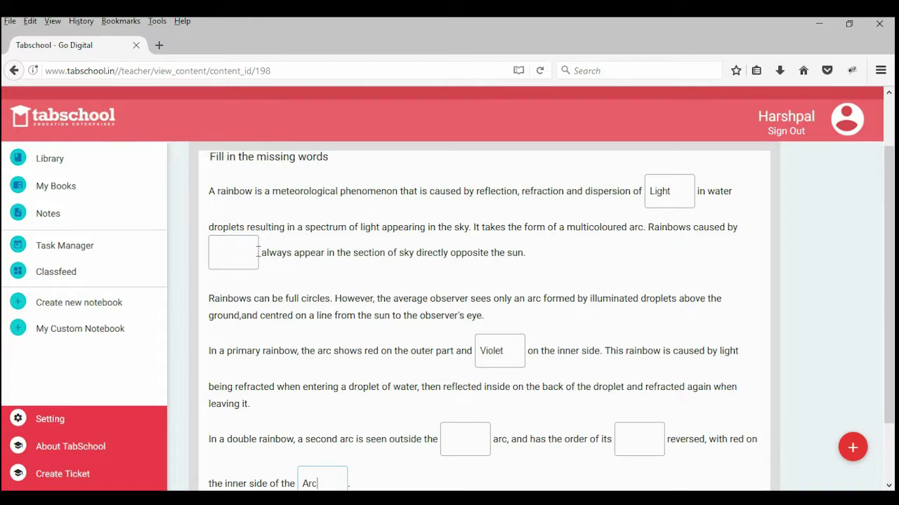
Step: Fill the remaining blanks with Secondary, Primary and Water
click(447, 441)
text(Secondary)
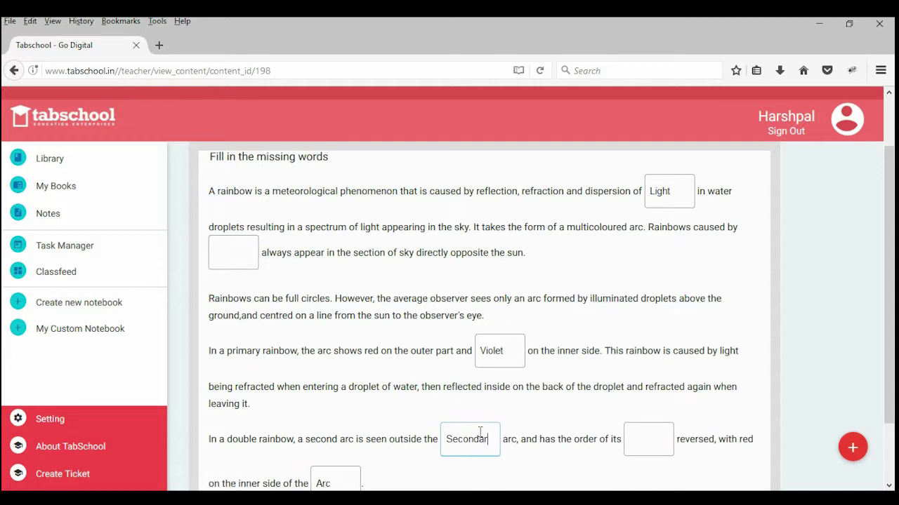
click(673, 442)
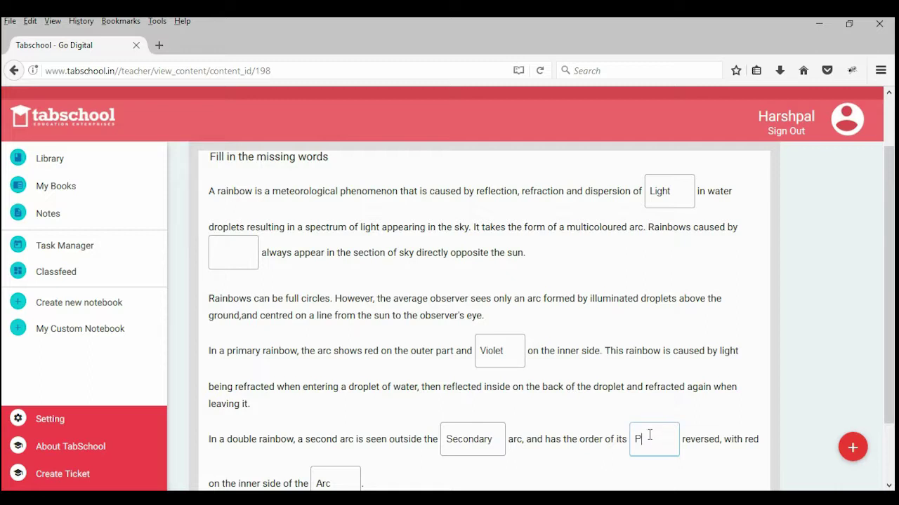
text(rimary)
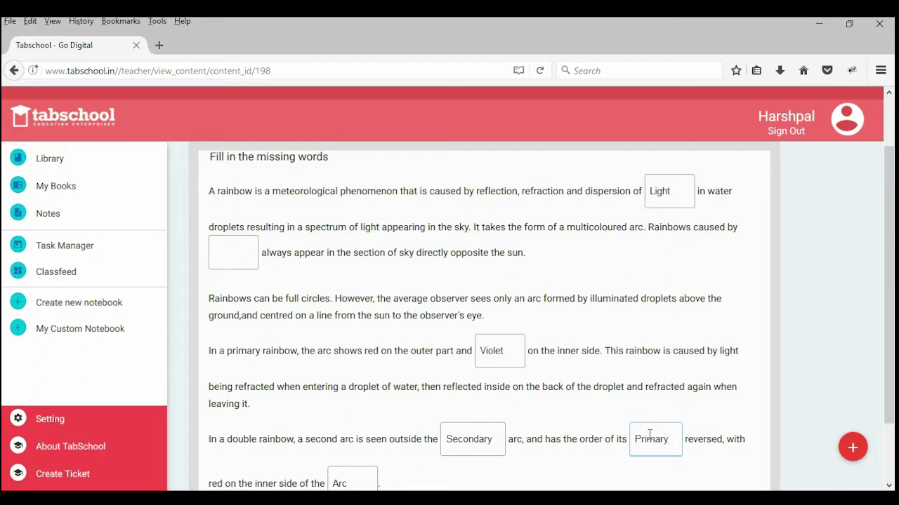
click(241, 255)
text(Water)
scroll(493, 225, down, 2)
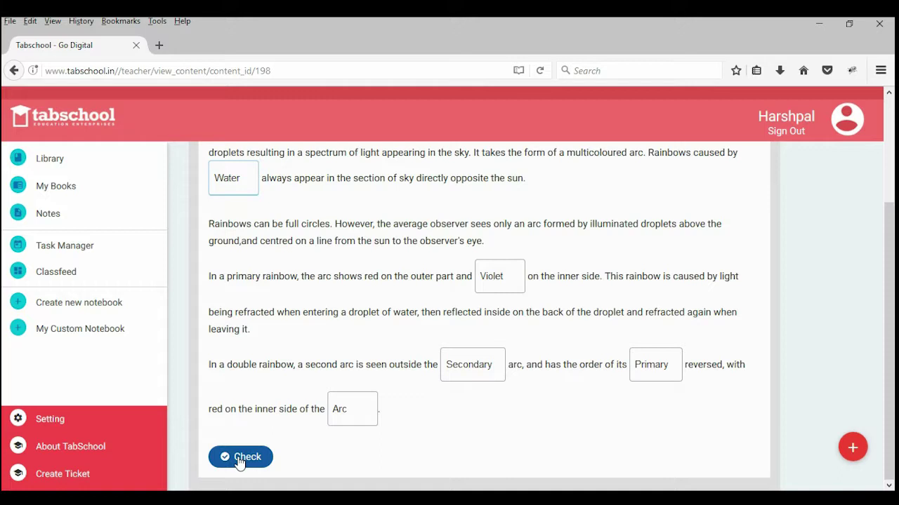
Step: Check the rainbow answers and review the graded result of 3 out of 6
click(238, 458)
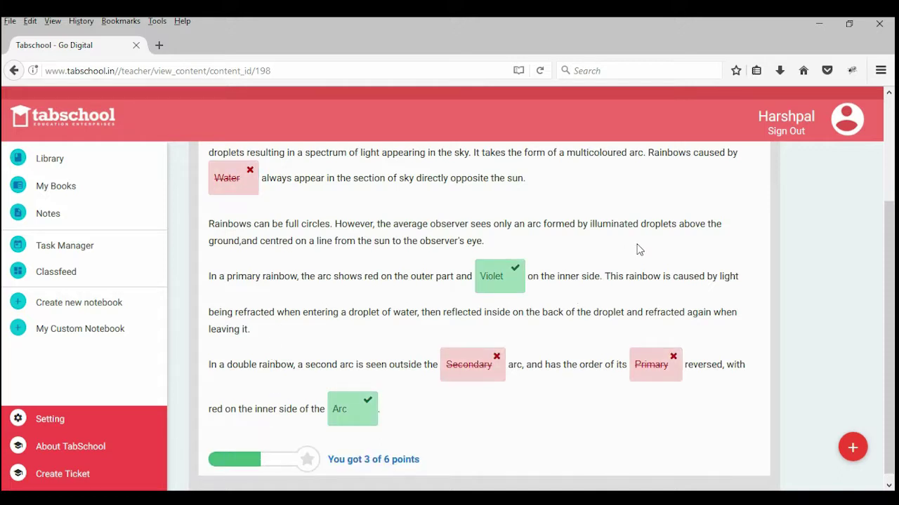
scroll(627, 250, up, 1)
scroll(627, 250, up, 2)
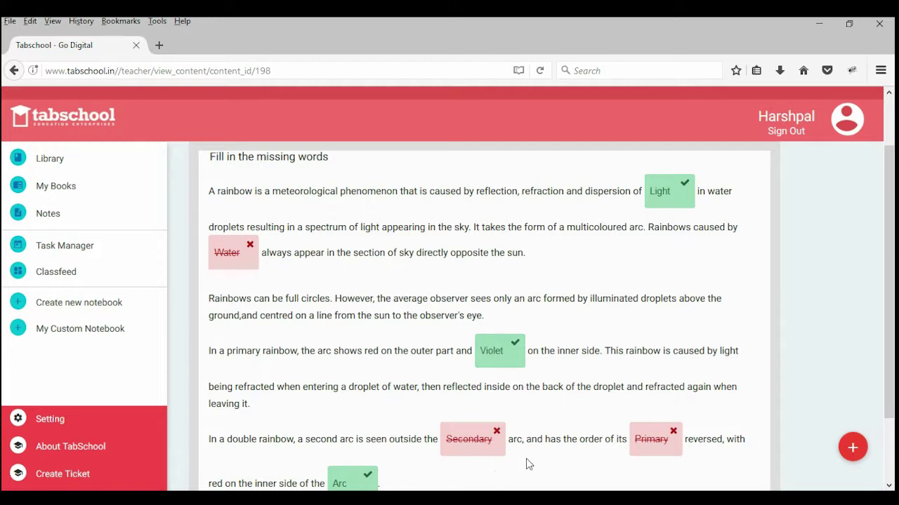
scroll(658, 350, down, 1)
scroll(658, 350, down, 2)
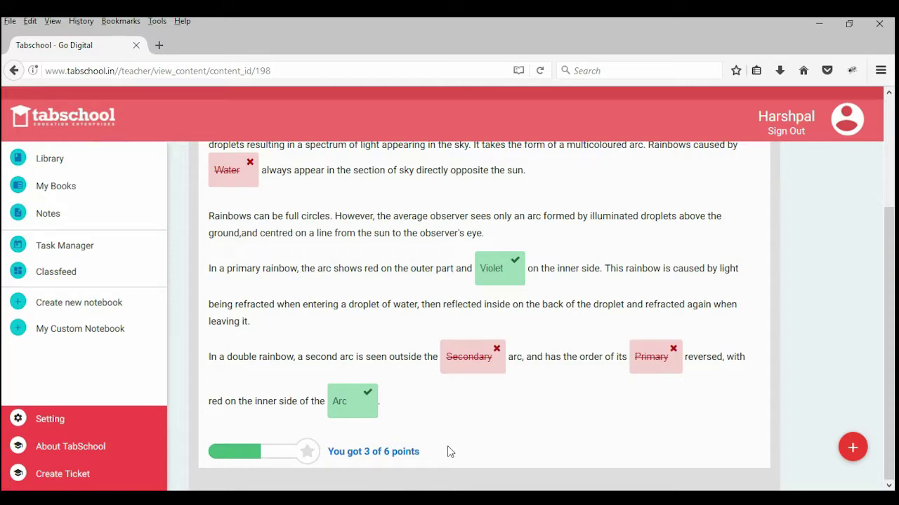
scroll(377, 338, up, 4)
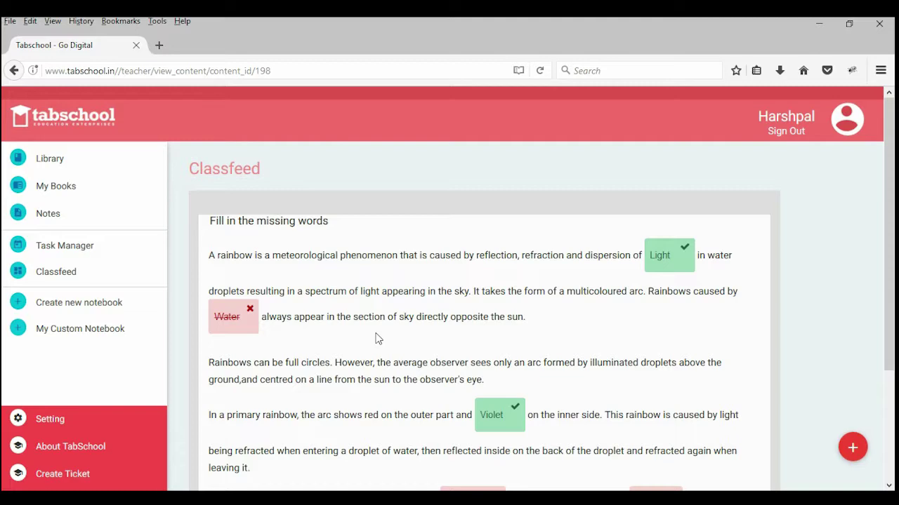
scroll(390, 256, down, 4)
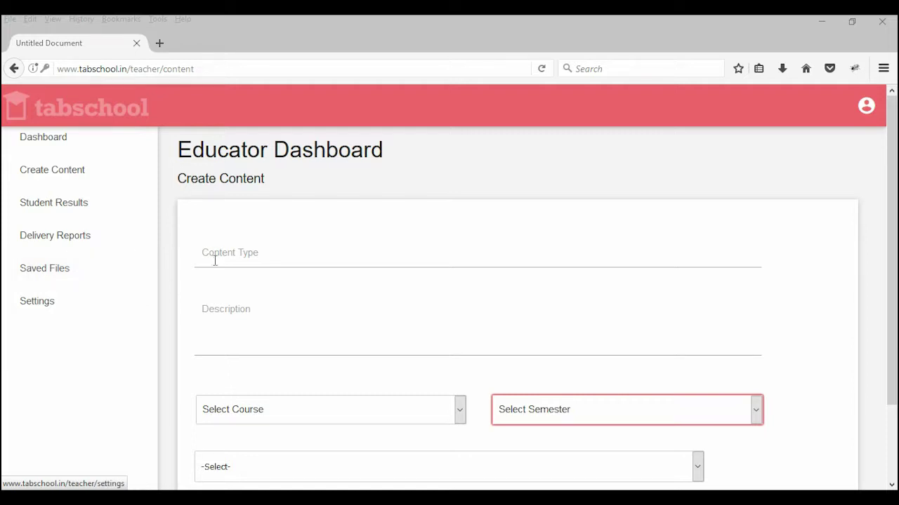
Step: Choose Interactive Video as the content type and let the Interactive Video Editor load
scroll(216, 258, down, 2)
click(261, 390)
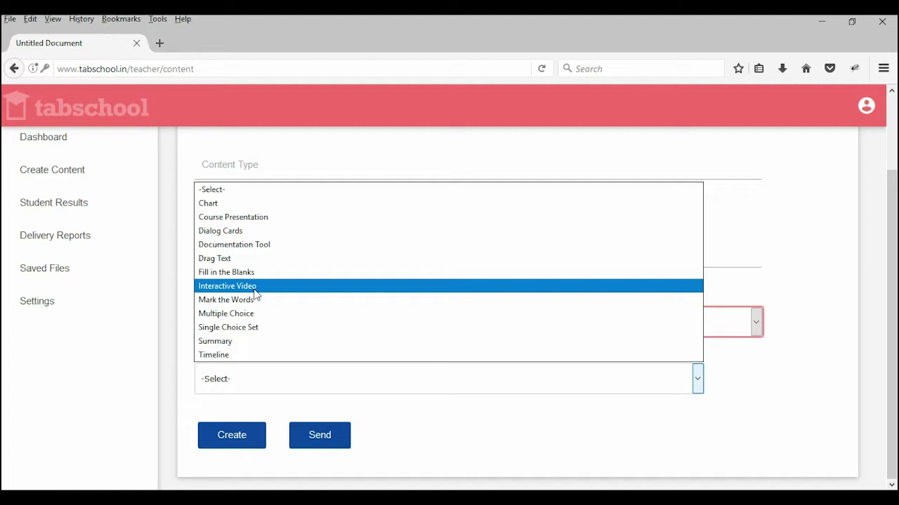
click(256, 287)
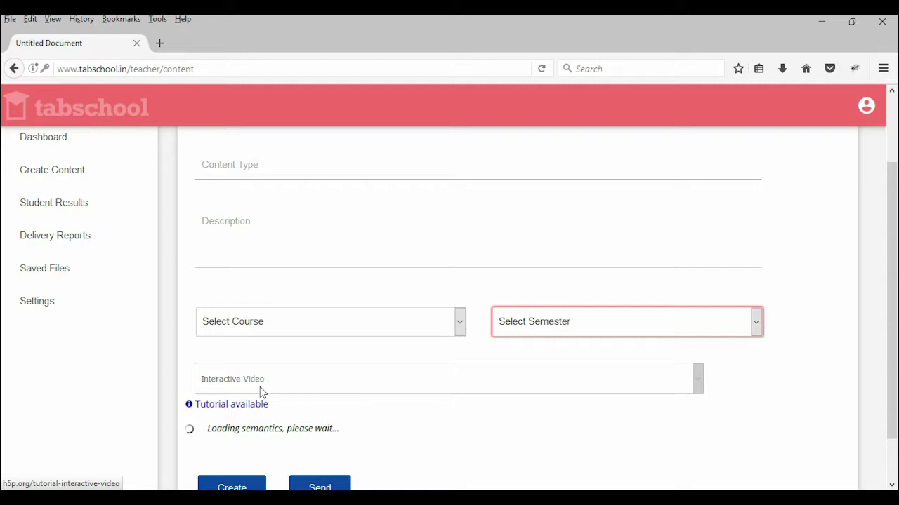
scroll(285, 355, down, 2)
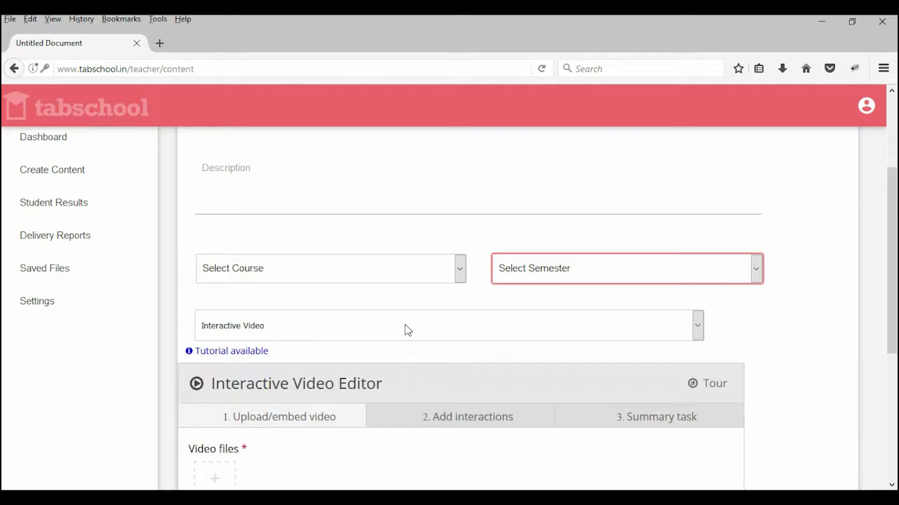
scroll(382, 232, down, 3)
scroll(435, 260, up, 1)
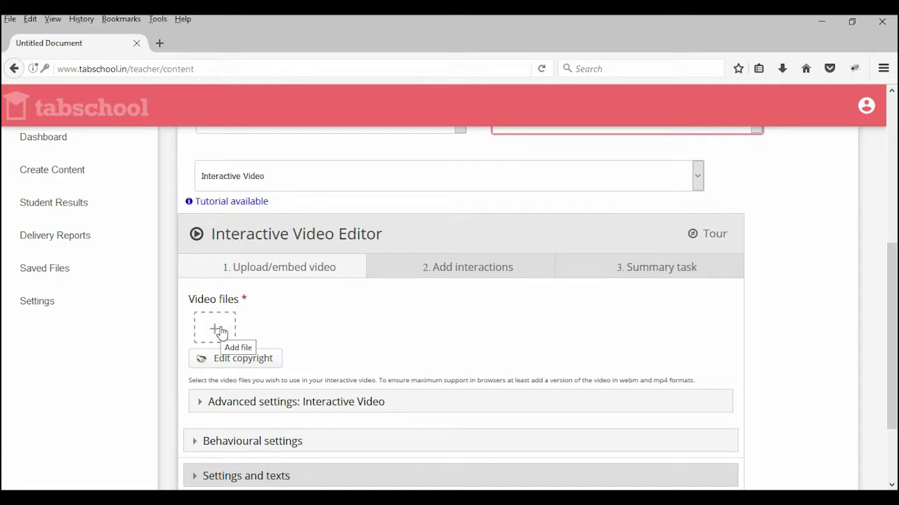
Step: Paste the rainbow YouTube link and insert the video into the editor
click(222, 333)
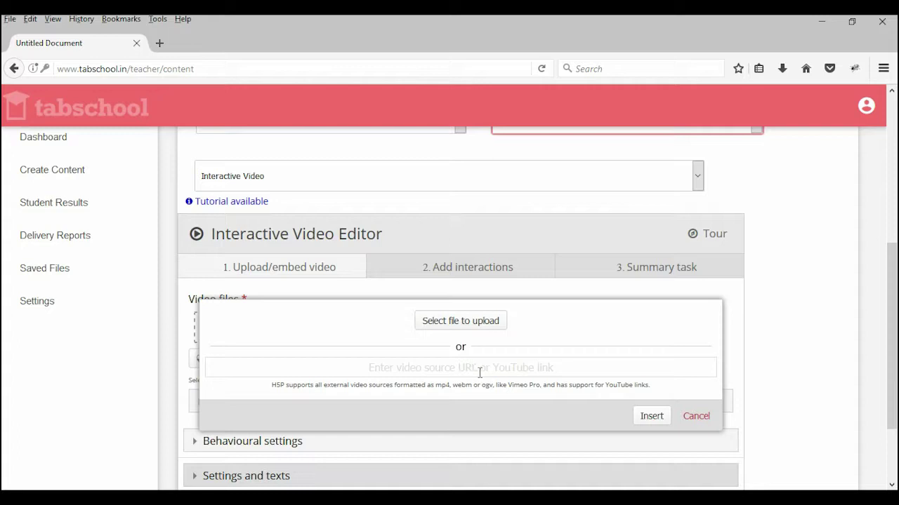
click(501, 369)
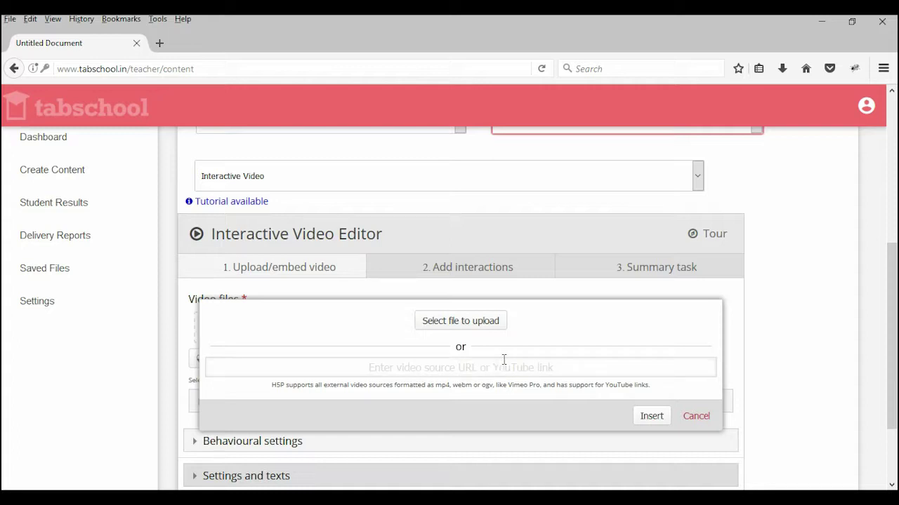
text(https://www.youtube.com/watch?v=xkDhQGXqwCM)
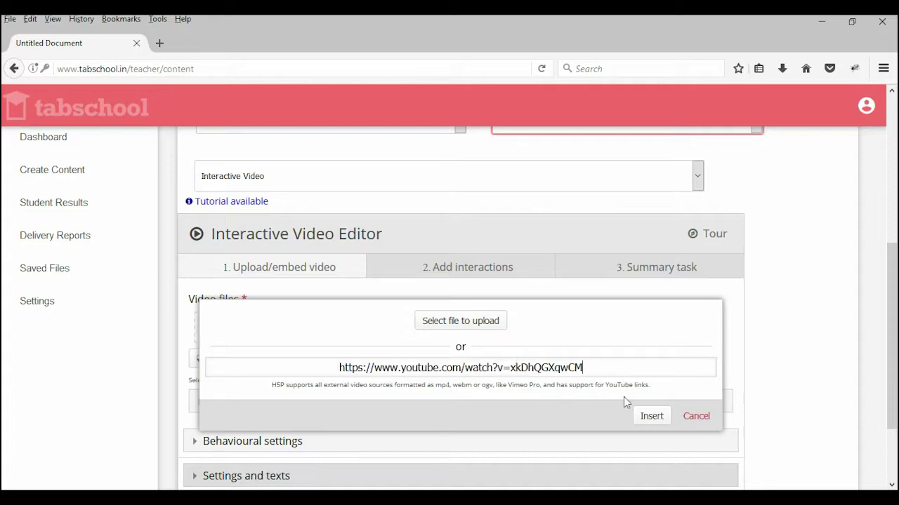
click(654, 421)
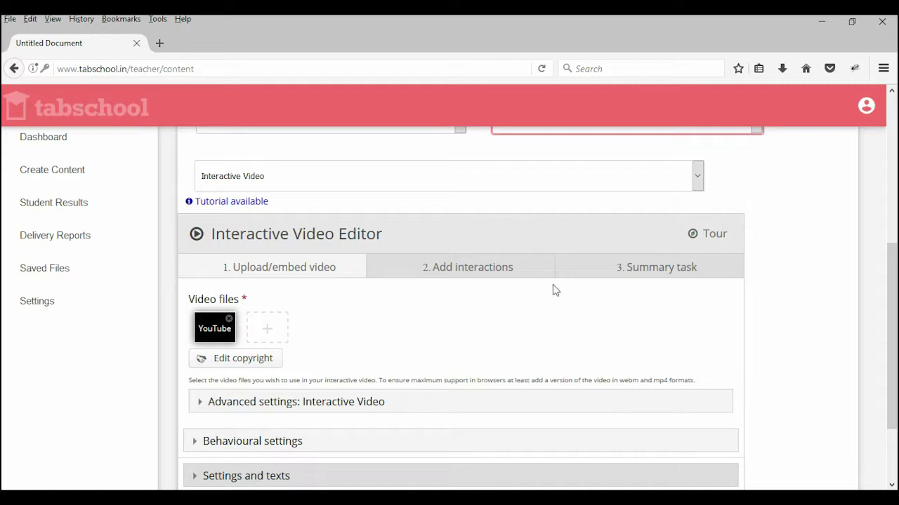
scroll(552, 288, down, 3)
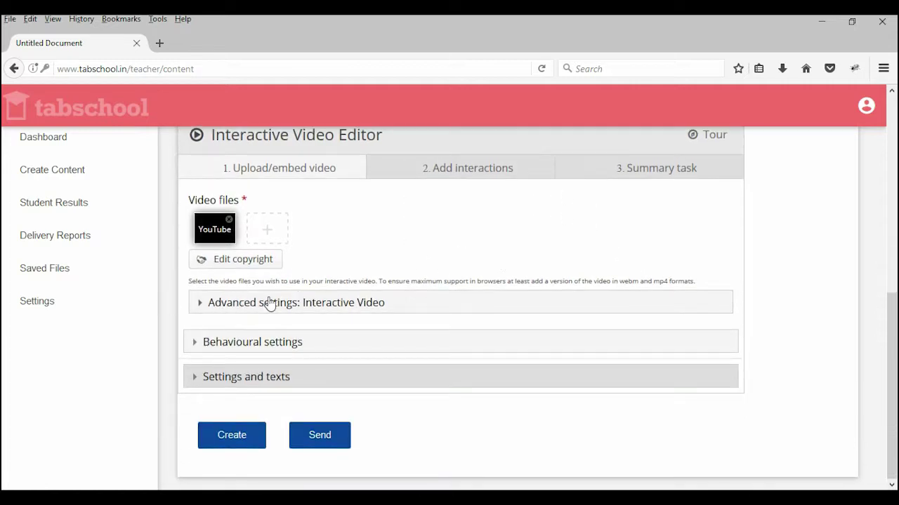
Step: Retitle the video 'Interactive Video about Rainbow' and set its copyright to Tabschool
click(252, 309)
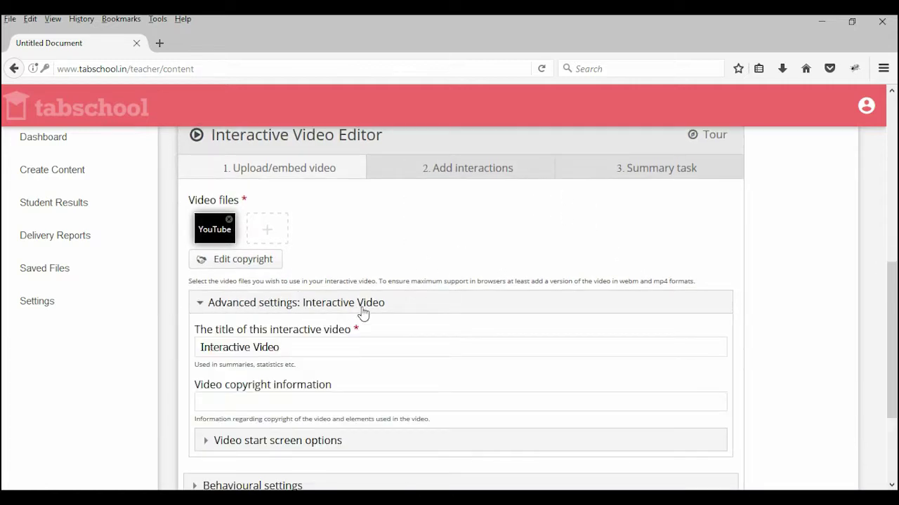
drag(344, 345, 155, 332)
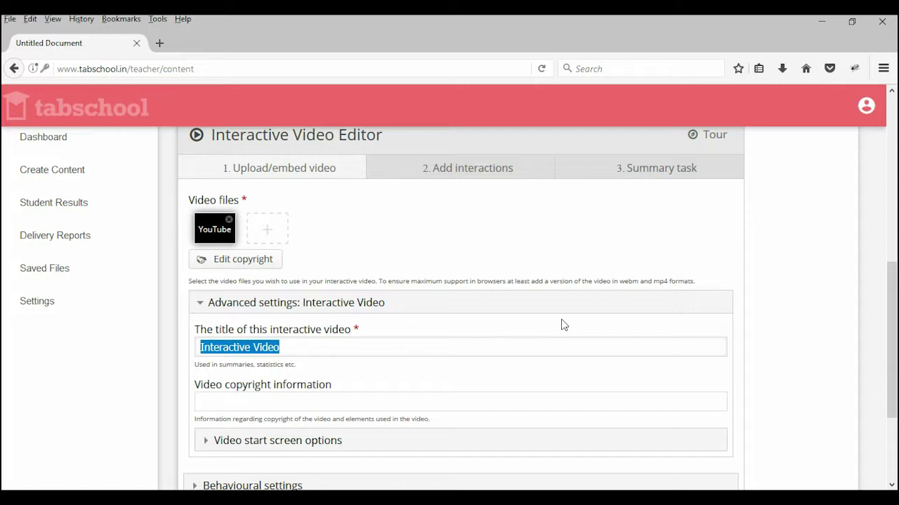
key(End)
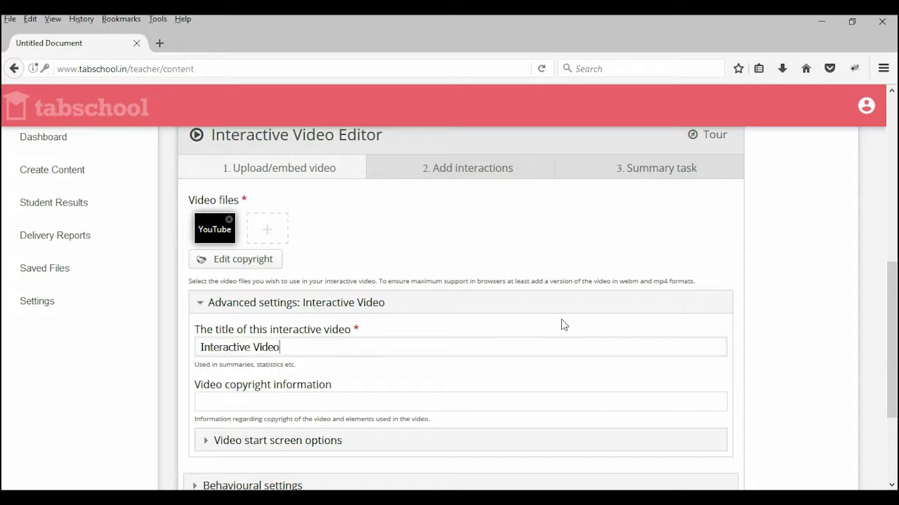
text(about Rainbow)
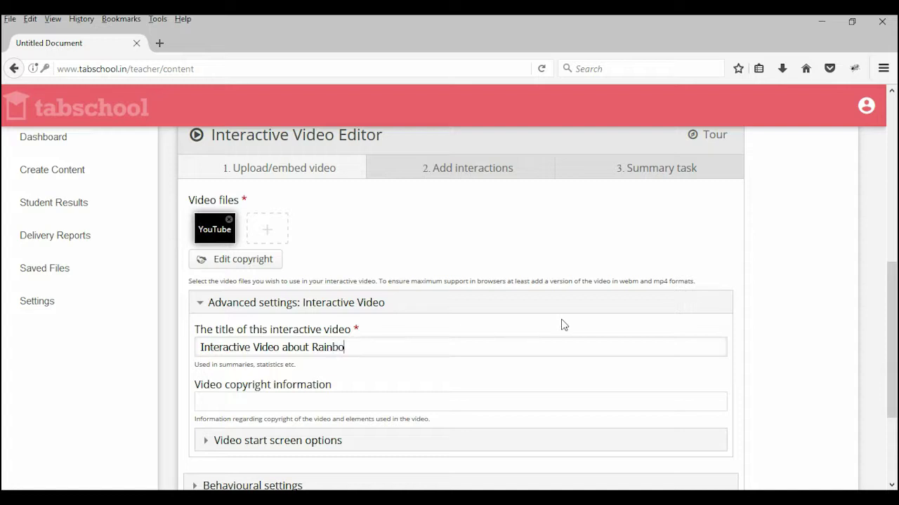
click(278, 407)
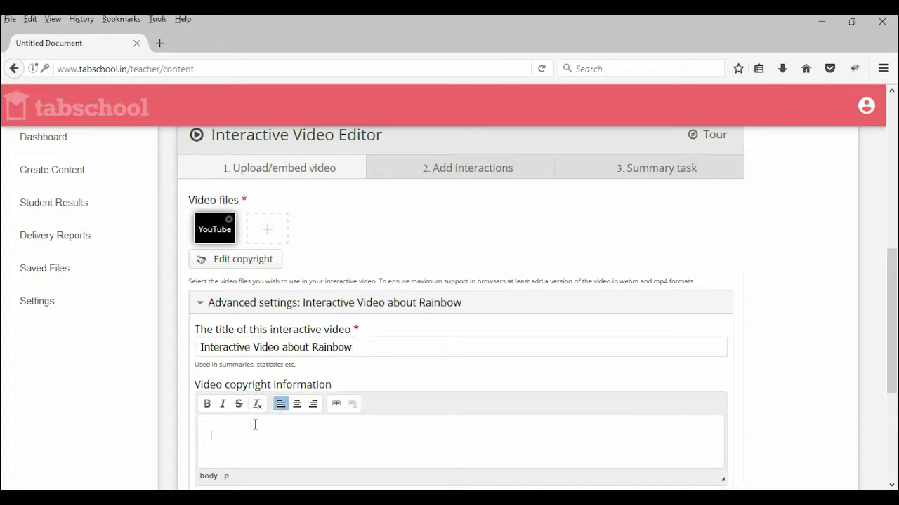
text(Tabschool)
scroll(490, 351, down, 4)
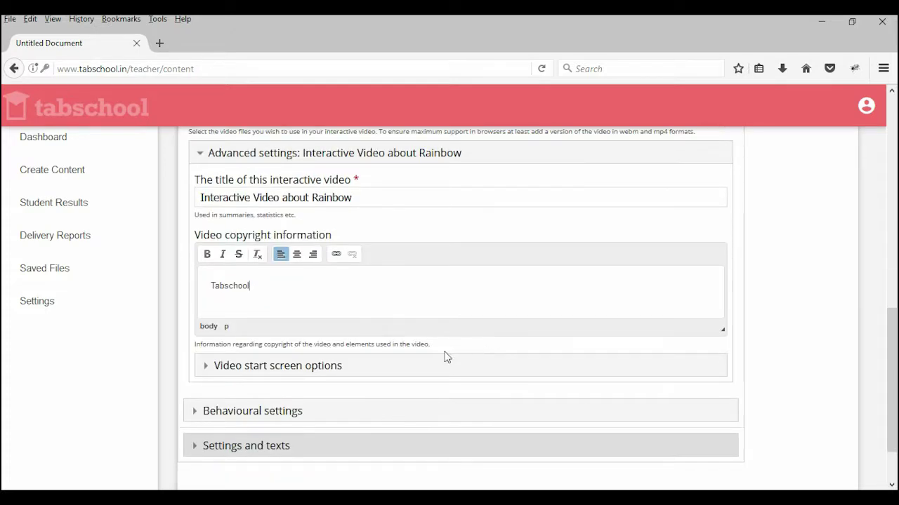
click(323, 370)
scroll(317, 341, down, 4)
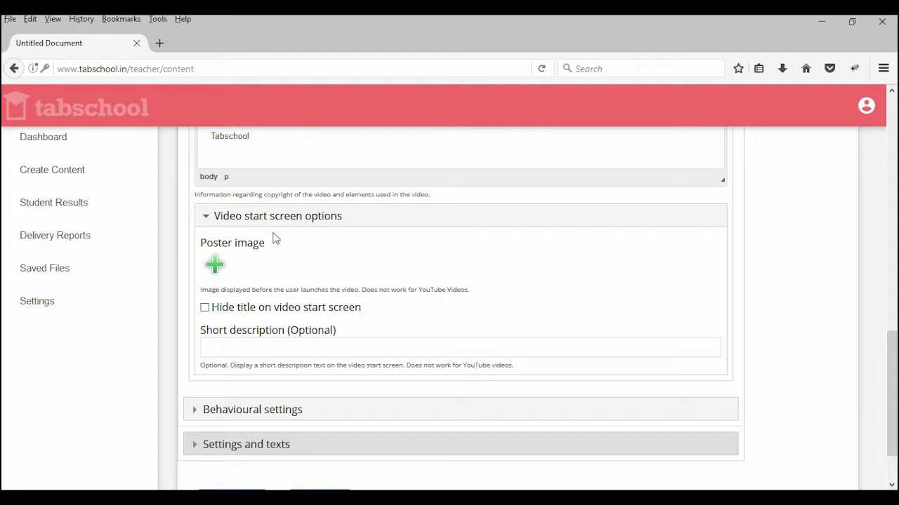
Step: Set the Override "Show Solution" and Override "Retry" dropdowns both to Enabled
click(266, 216)
click(275, 344)
scroll(317, 302, down, 4)
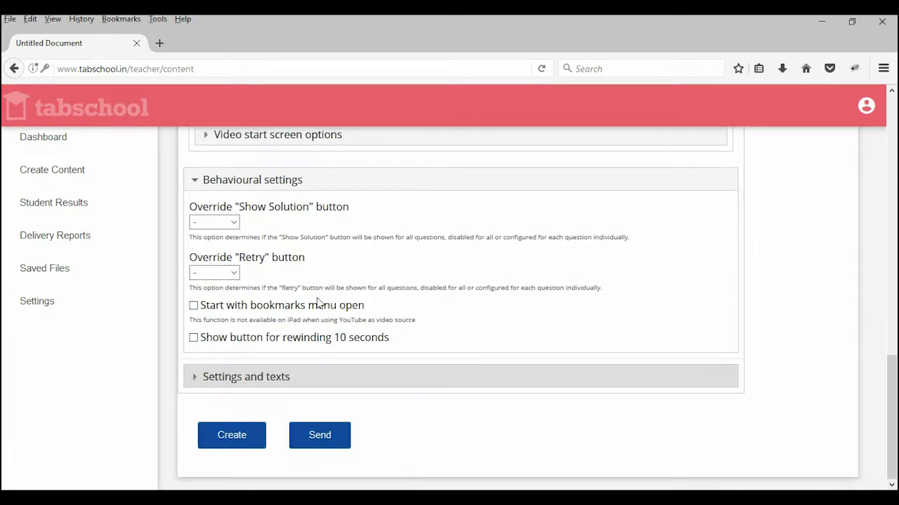
click(234, 223)
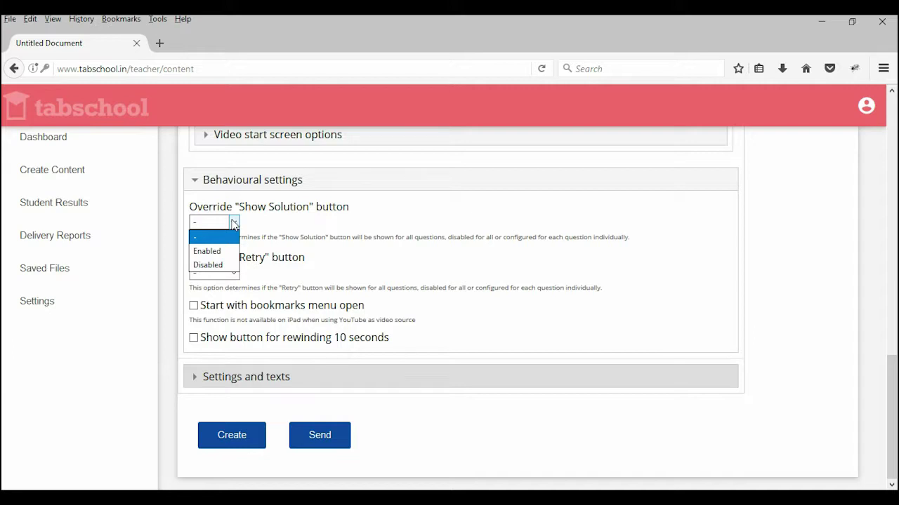
click(211, 251)
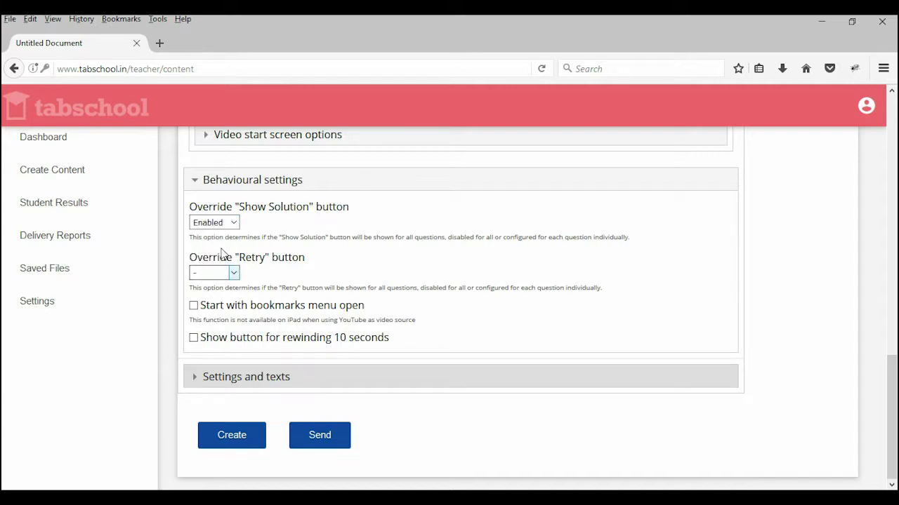
click(234, 273)
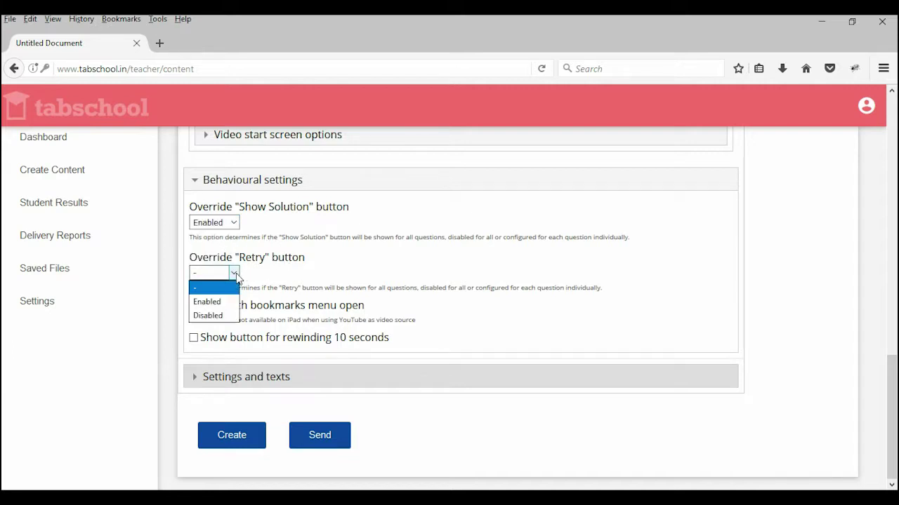
click(211, 301)
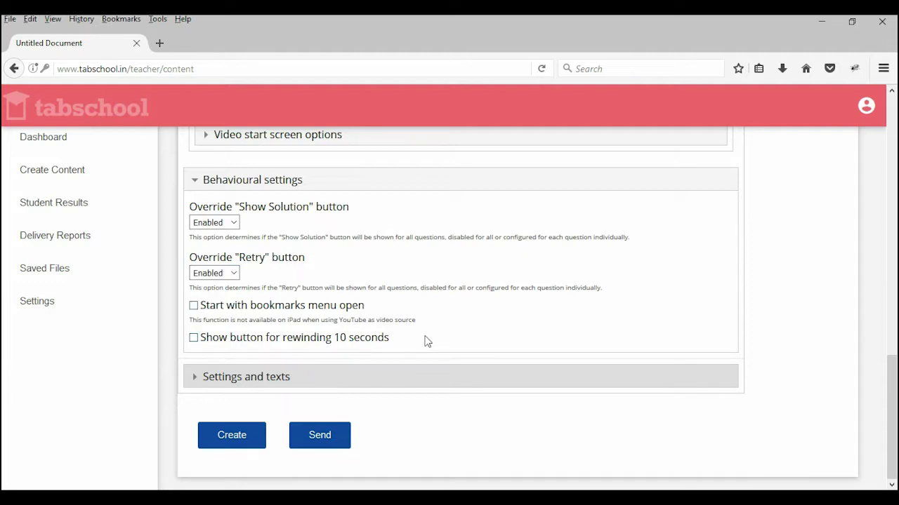
scroll(372, 325, up, 10)
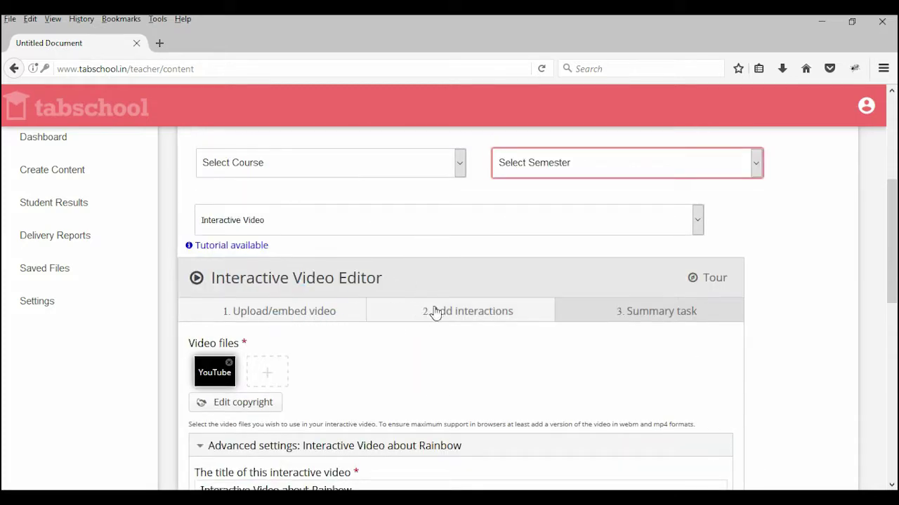
Step: Go to the '2. Add interactions' step and start playing the rainbow video
click(486, 306)
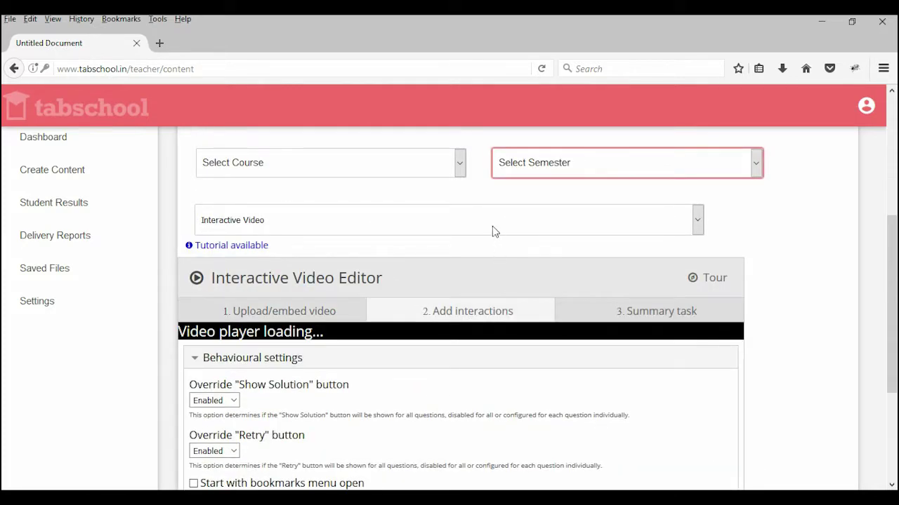
scroll(476, 275, down, 3)
scroll(772, 217, up, 1)
scroll(816, 345, down, 1)
scroll(818, 351, down, 1)
scroll(893, 281, up, 1)
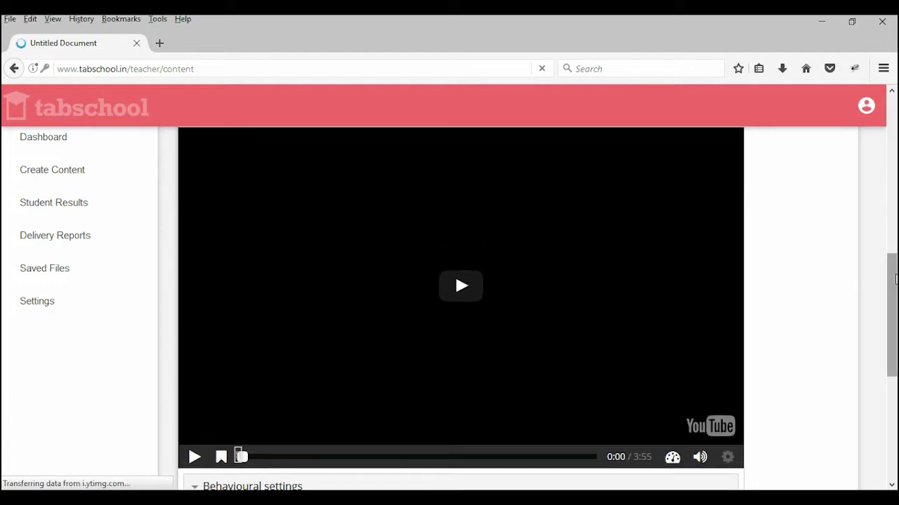
click(194, 474)
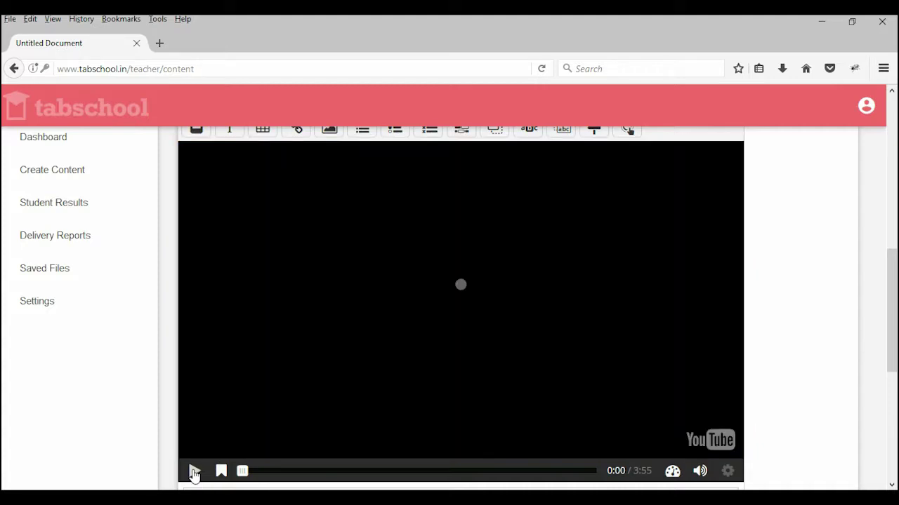
Step: Mute and unmute the computer's sound, then adjust the system volume
key(XF86AudioMute)
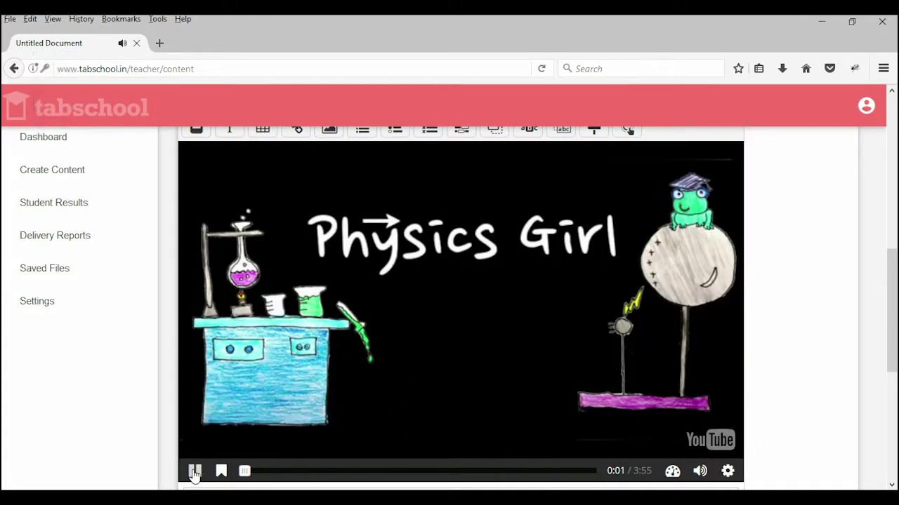
key(XF86AudioMute)
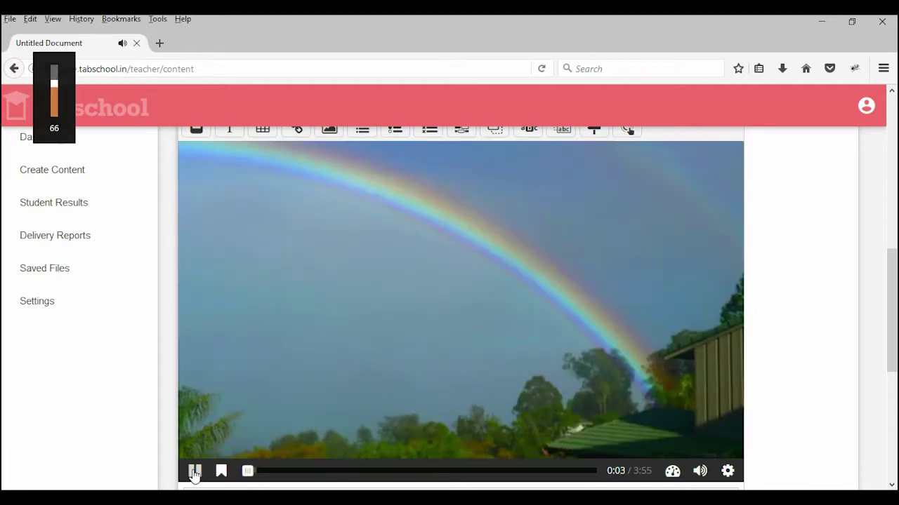
key(XF86AudioLowerVolume)
key(XF86AudioLowerVolume)
key(XF86AudioLowerVolume)
key(XF86AudioLowerVolume)
key(XF86AudioLowerVolume)
key(XF86AudioLowerVolume)
key(XF86AudioLowerVolume)
key(XF86AudioLowerVolume)
key(XF86AudioLowerVolume)
key(XF86AudioLowerVolume)
key(XF86AudioLowerVolume)
key(XF86AudioLowerVolume)
key(XF86AudioLowerVolume)
key(XF86AudioLowerVolume)
key(XF86AudioLowerVolume)
key(XF86AudioLowerVolume)
key(XF86AudioLowerVolume)
key(XF86AudioLowerVolume)
key(XF86AudioLowerVolume)
key(XF86AudioLowerVolume)
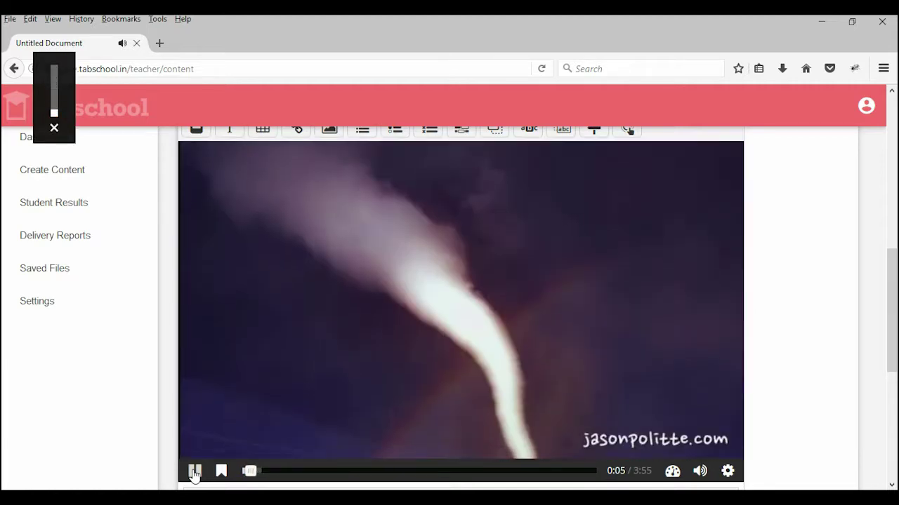
key(XF86AudioRaiseVolume)
key(XF86AudioRaiseVolume)
key(XF86AudioRaiseVolume)
key(XF86AudioRaiseVolume)
key(XF86AudioRaiseVolume)
key(XF86AudioRaiseVolume)
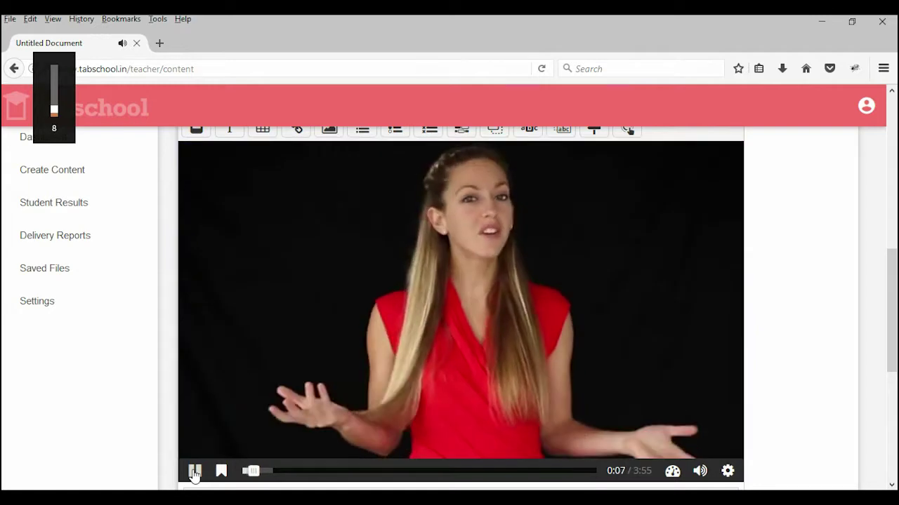
key(XF86AudioRaiseVolume)
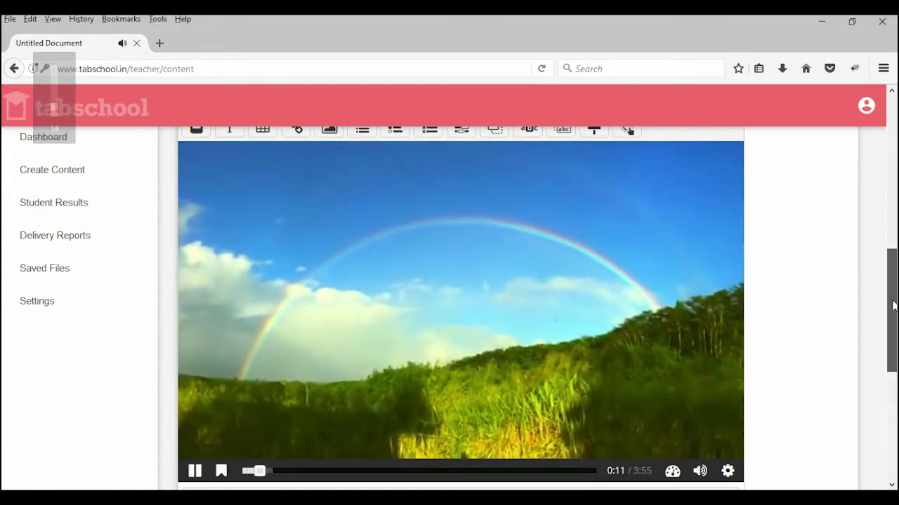
drag(894, 305, 894, 302)
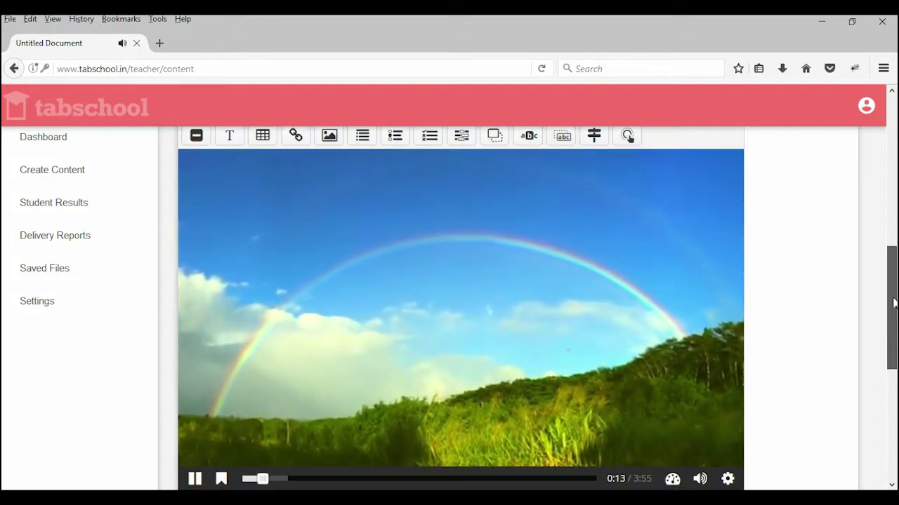
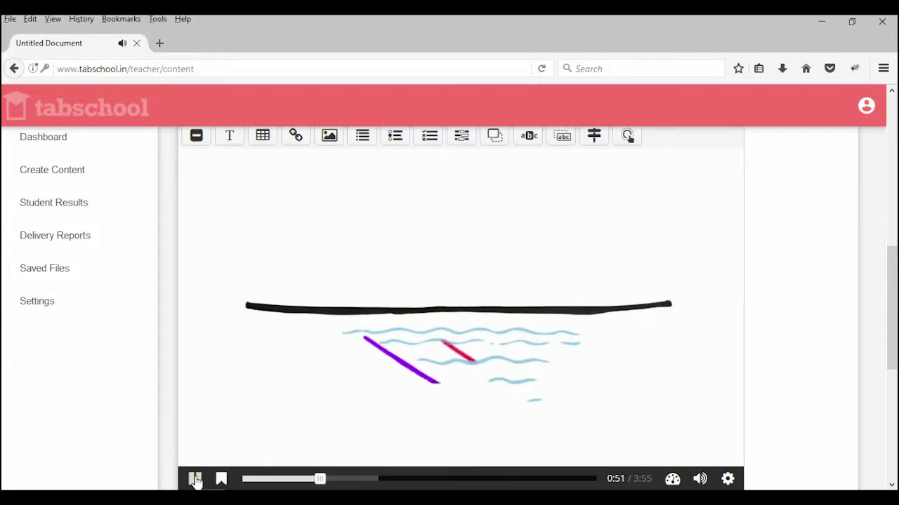
Step: Pause the rainbow video at 0:52, with the red ray drawn across the water
click(196, 480)
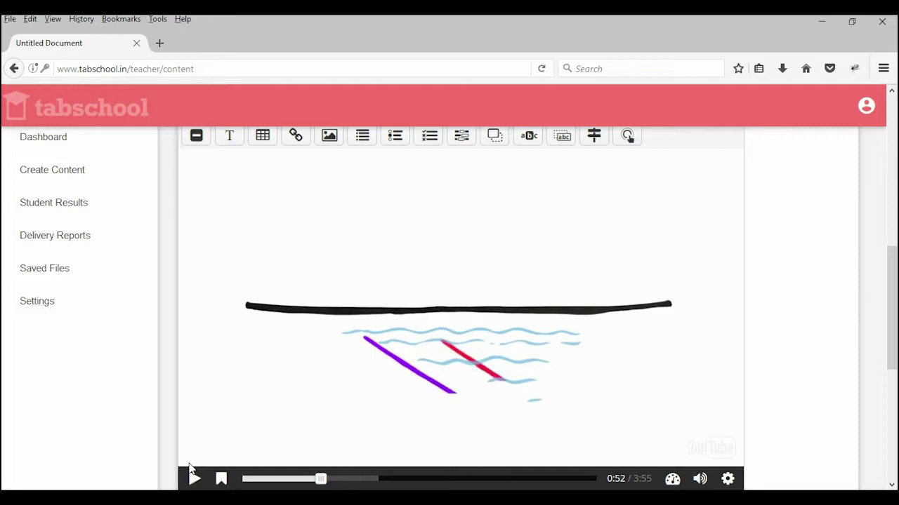
scroll(447, 304, up, 4)
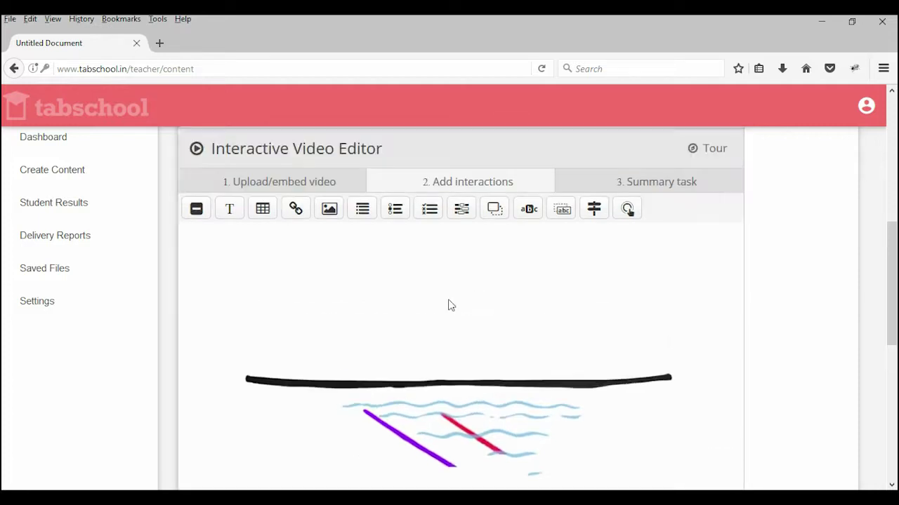
scroll(421, 281, down, 2)
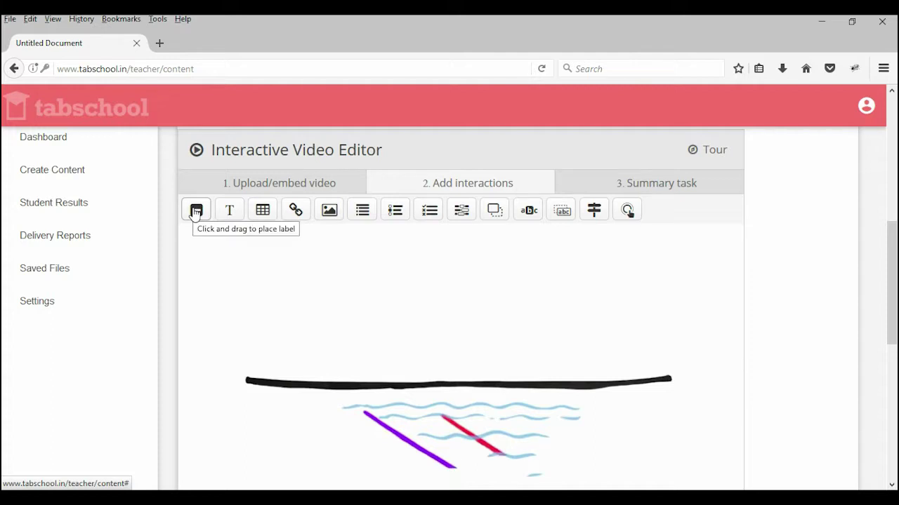
Step: Place a text interaction at 0:52, displayed 0:52–1:02 as a Button
drag(196, 213, 200, 214)
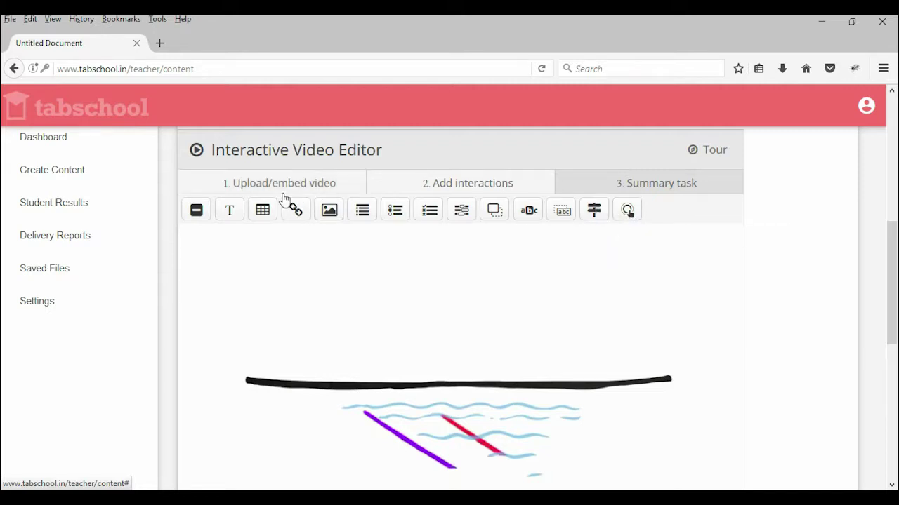
click(230, 211)
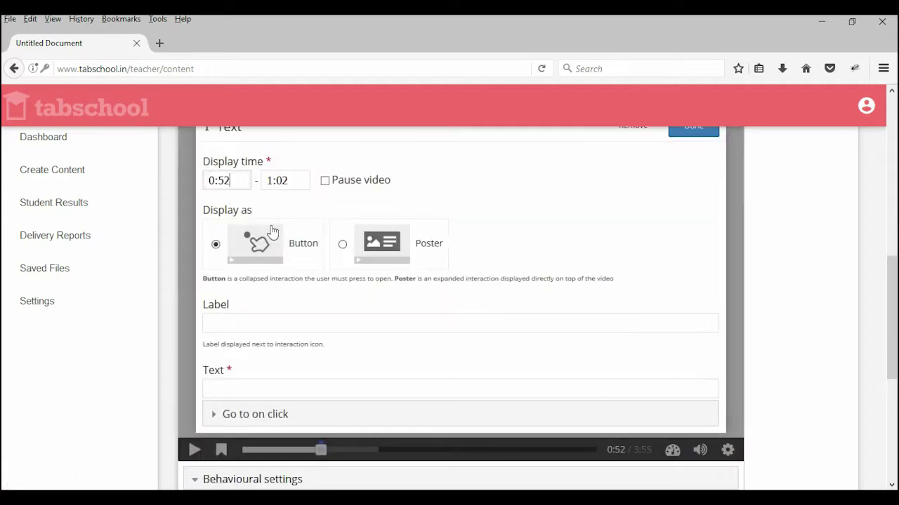
Step: Tick Pause video and set both label and text to 'This Video is about rainbow'
scroll(438, 180, up, 2)
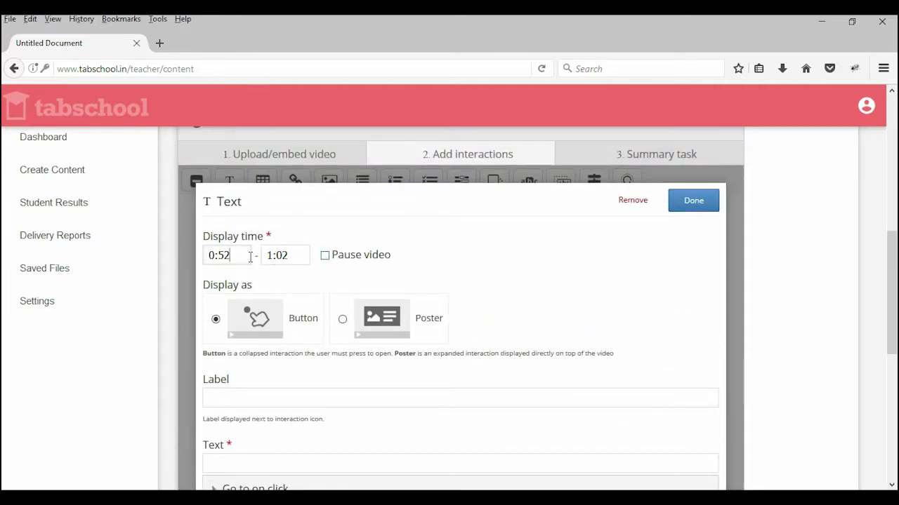
click(324, 257)
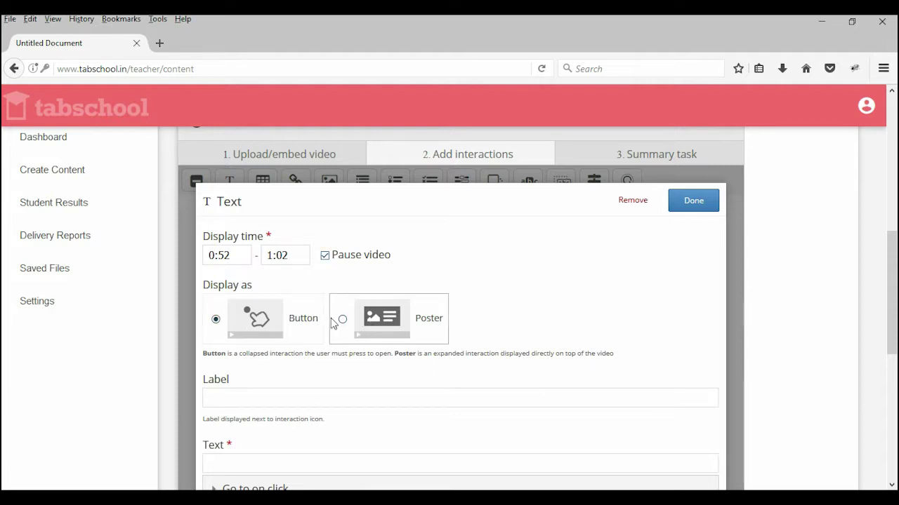
scroll(302, 282, down, 3)
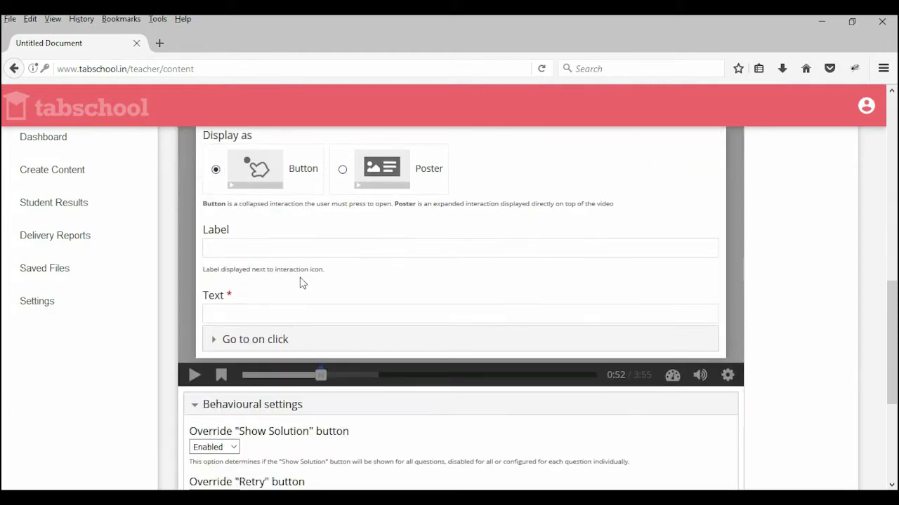
click(249, 247)
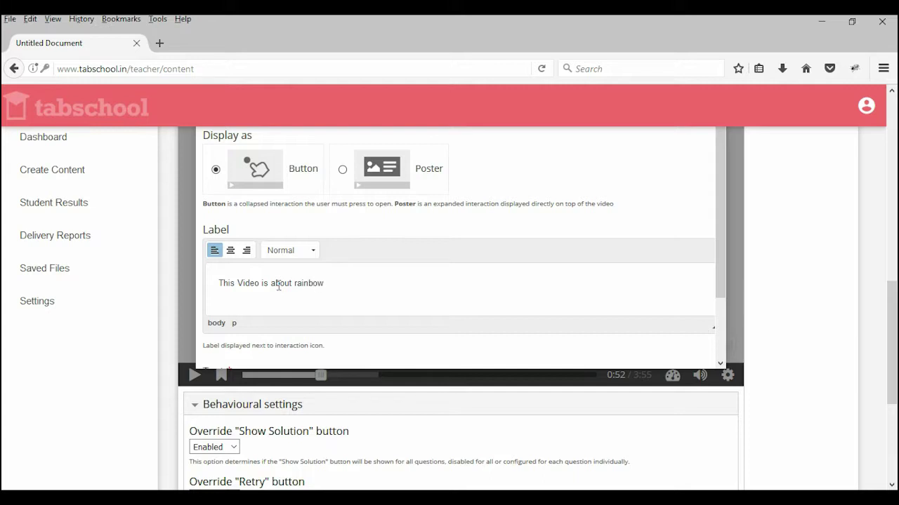
scroll(363, 281, down, 2)
scroll(337, 263, down, 2)
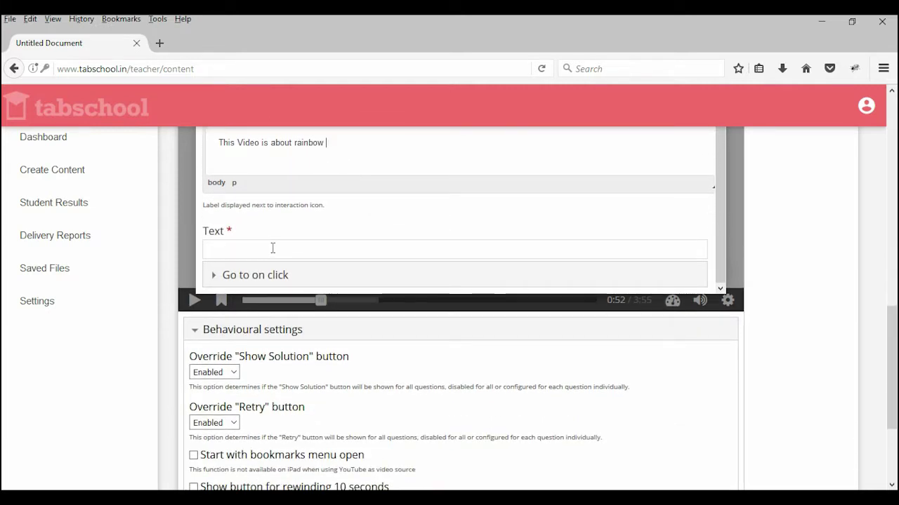
drag(336, 147, 217, 141)
key(ctrl+c)
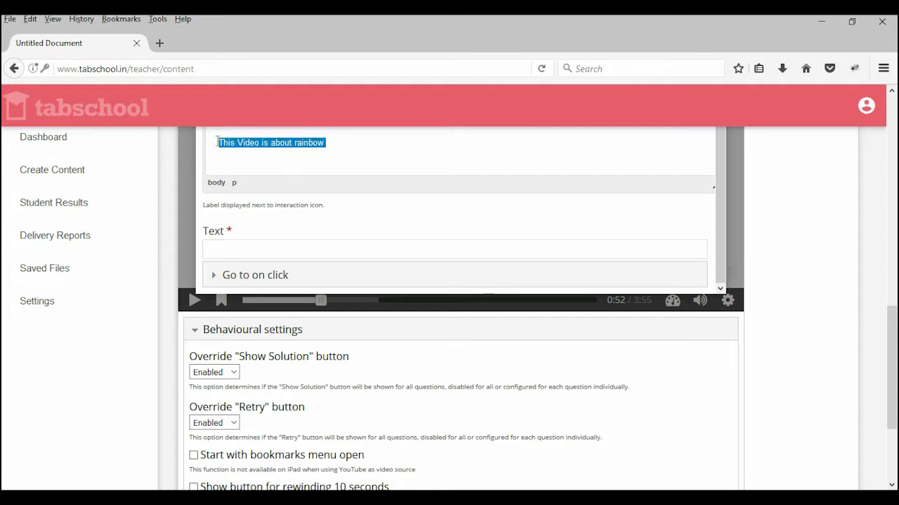
click(256, 256)
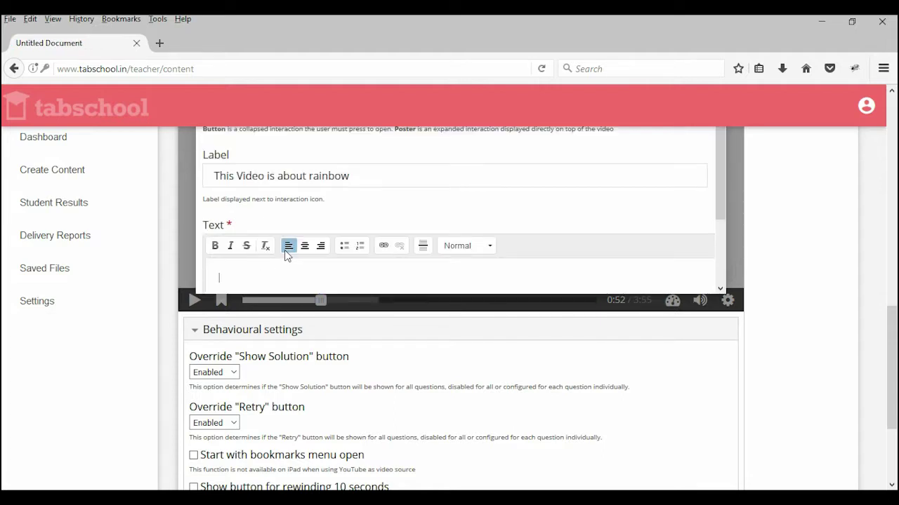
key(ctrl+v)
Step: Dismiss the browser notification and expand Go to on click to list its action types
scroll(554, 196, down, 2)
scroll(554, 196, down, 3)
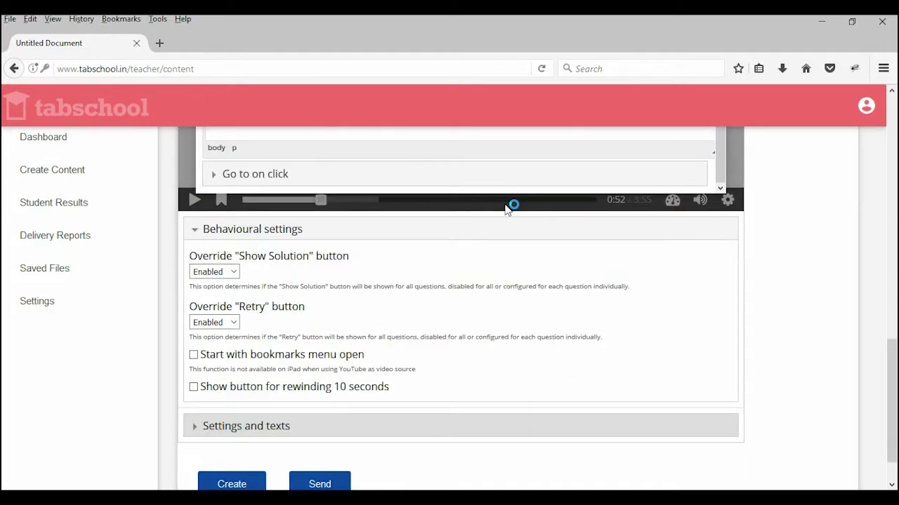
scroll(367, 196, up, 1)
scroll(379, 204, up, 1)
scroll(400, 204, up, 1)
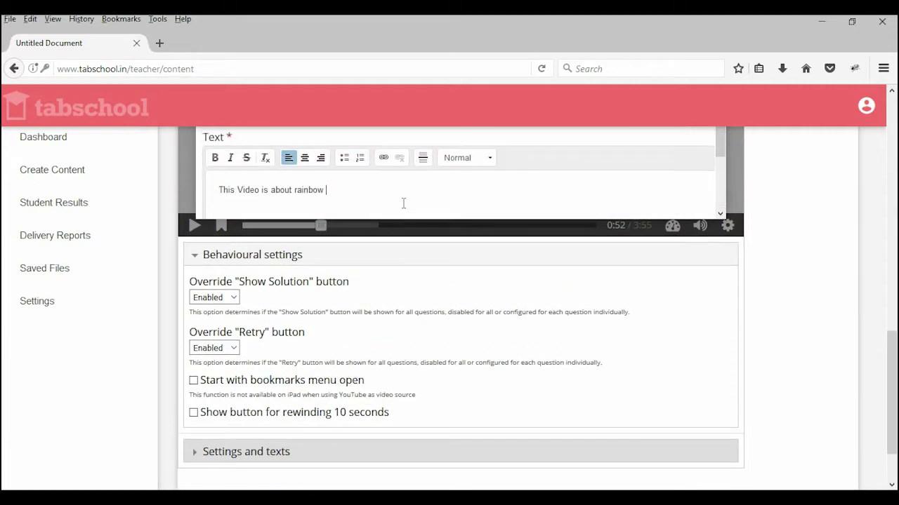
scroll(400, 204, down, 1)
drag(892, 346, 893, 318)
click(878, 426)
click(247, 301)
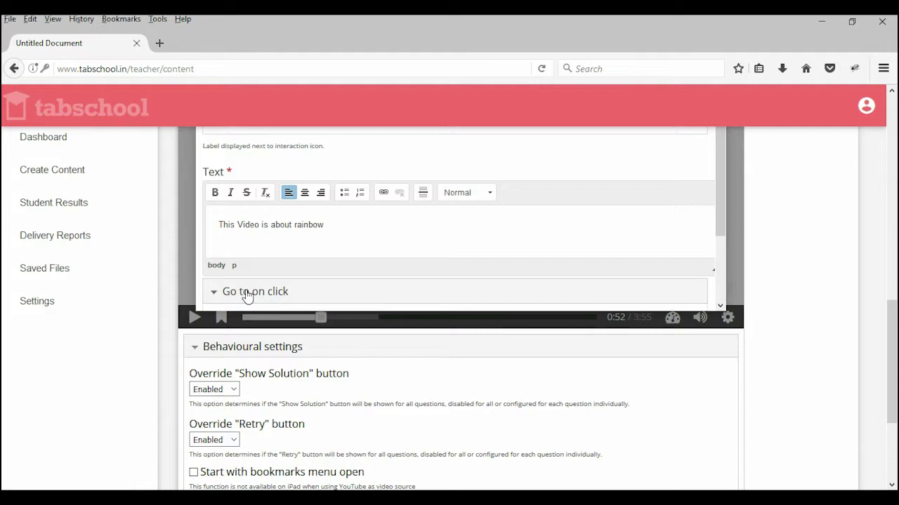
drag(720, 206, 716, 295)
click(266, 249)
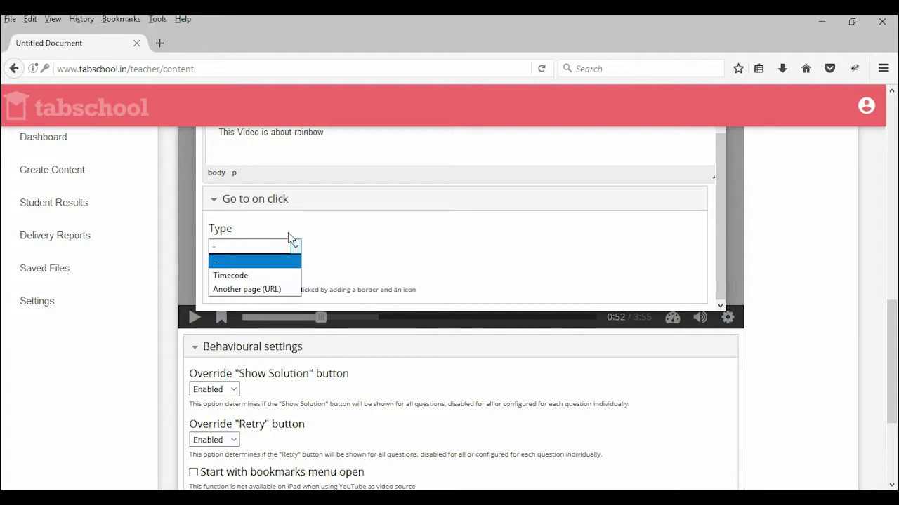
Step: Try Timecode as the click action, reset it to '-', and collapse Go to on click
click(266, 246)
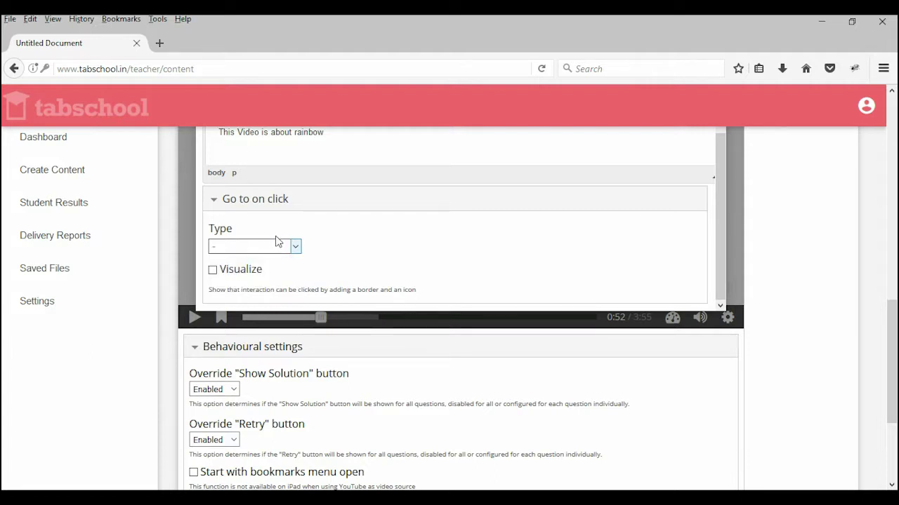
click(266, 247)
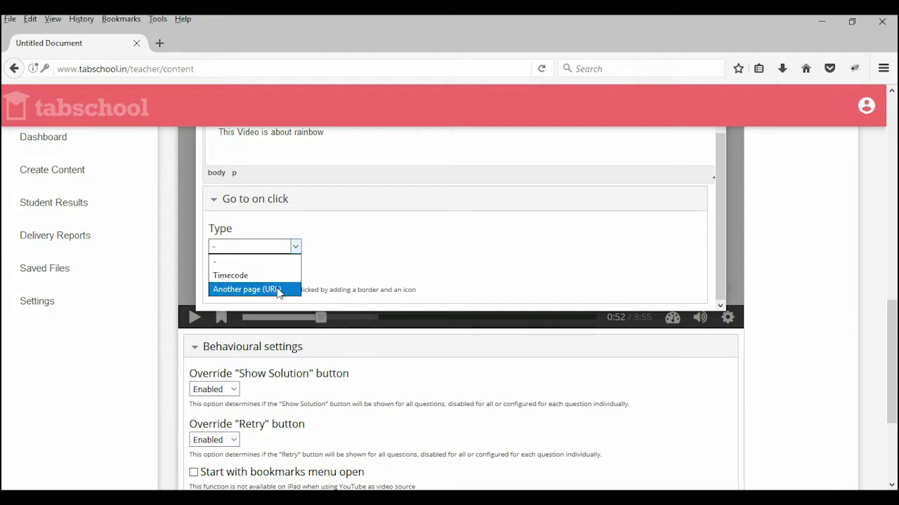
click(273, 275)
scroll(301, 255, down, 2)
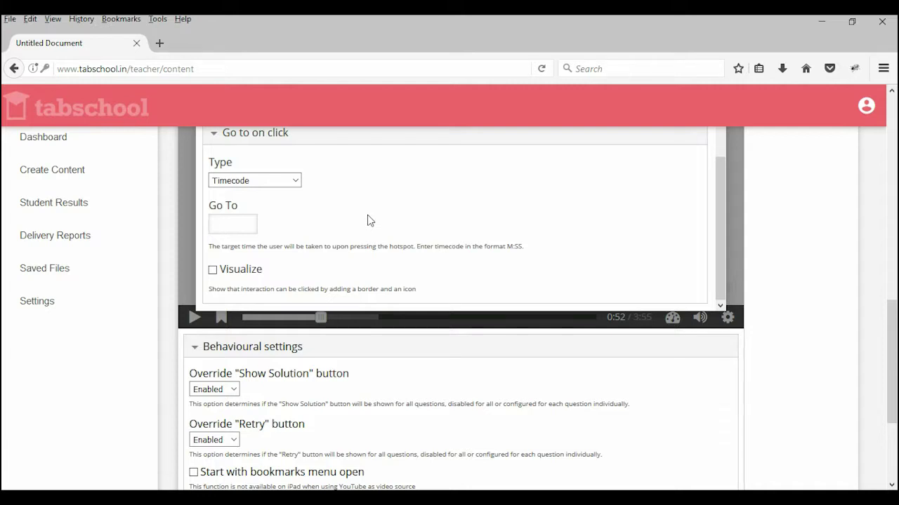
scroll(266, 215, up, 4)
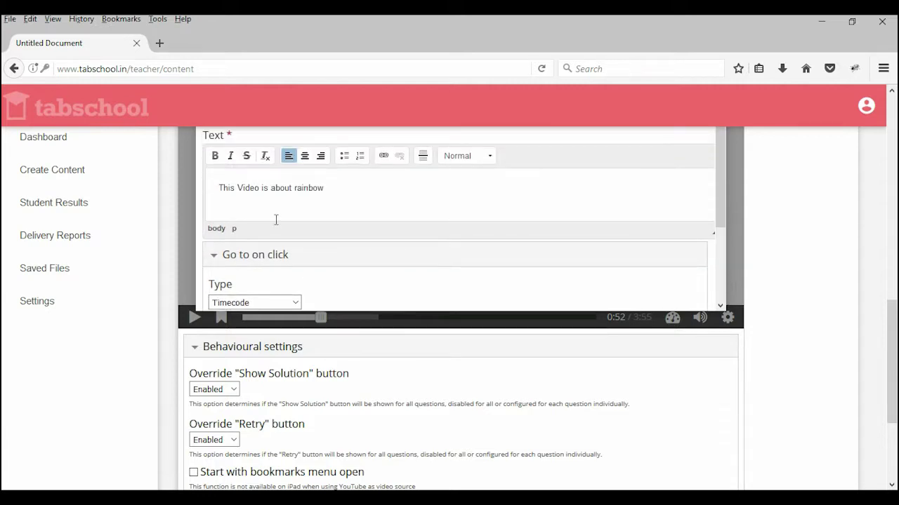
scroll(276, 220, down, 4)
click(265, 182)
click(266, 196)
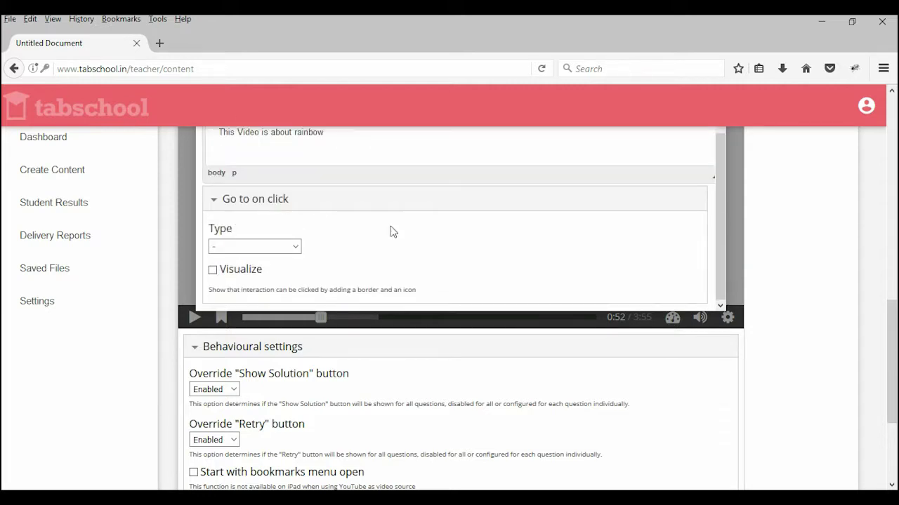
click(214, 200)
drag(886, 305, 894, 265)
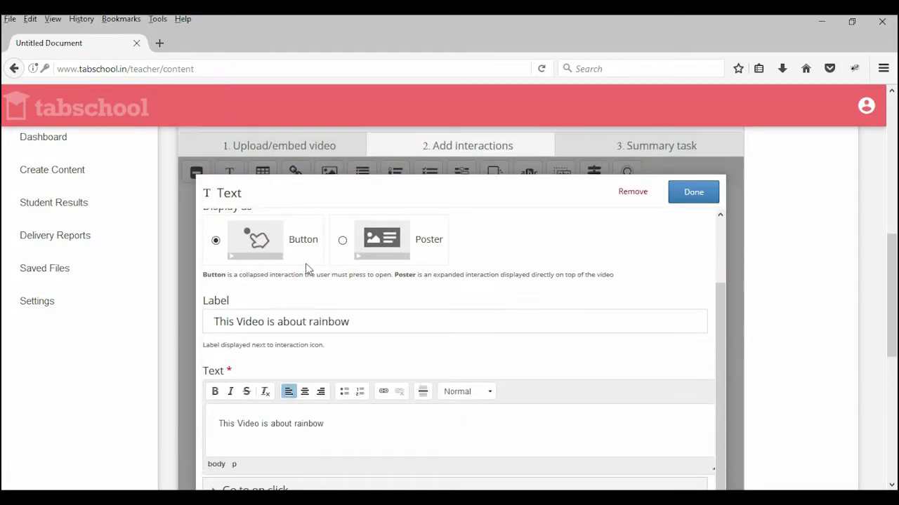
Step: Save the text interaction, place its button at the video's top-left, and resume playback from 0:52
click(688, 194)
drag(463, 354, 228, 258)
scroll(579, 232, down, 2)
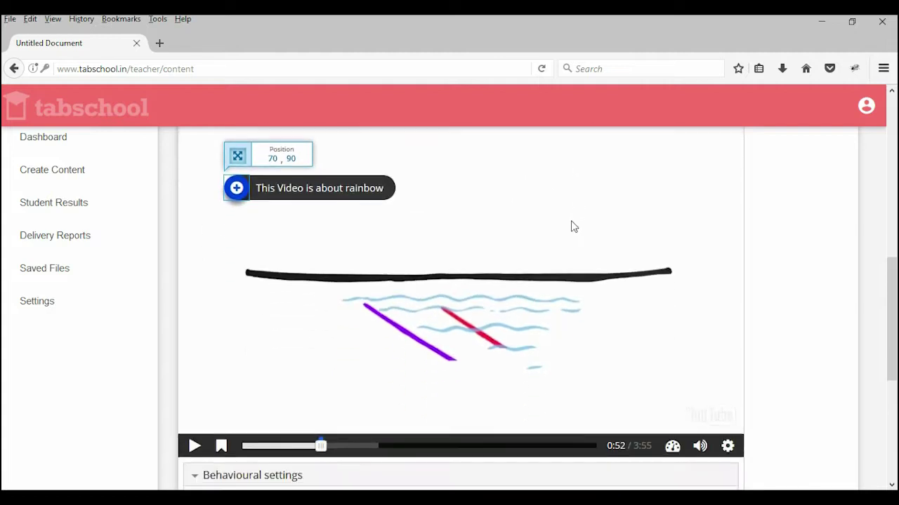
click(194, 441)
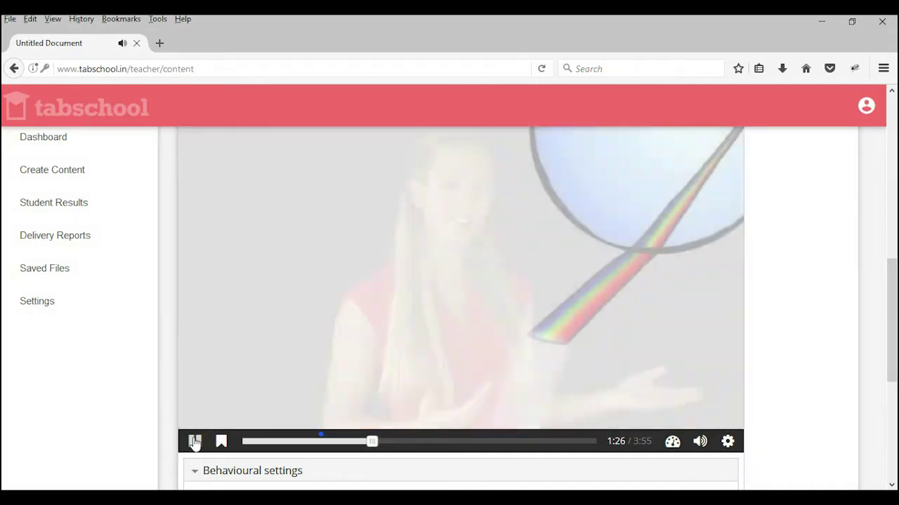
Step: Pause at 1:26 and add a Single Choice Set asking 'Which color reflects more ?'
click(194, 442)
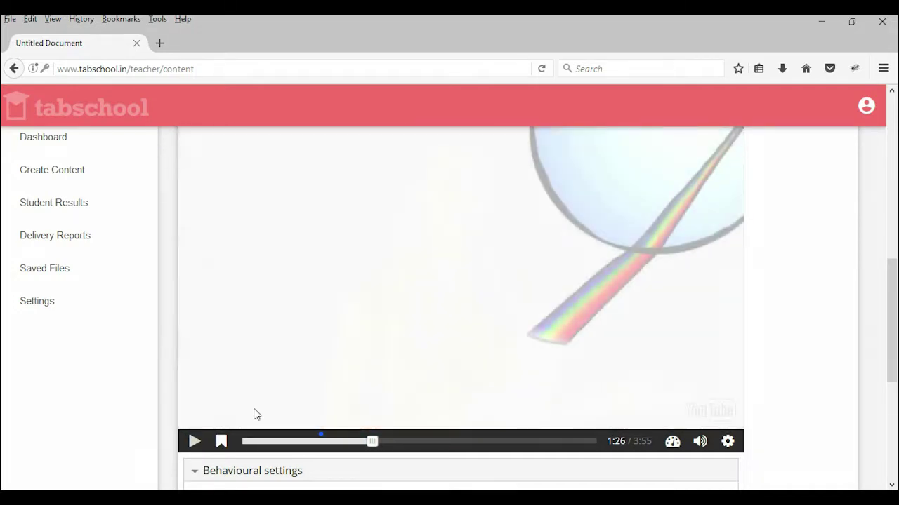
scroll(808, 272, up, 2)
scroll(809, 272, up, 2)
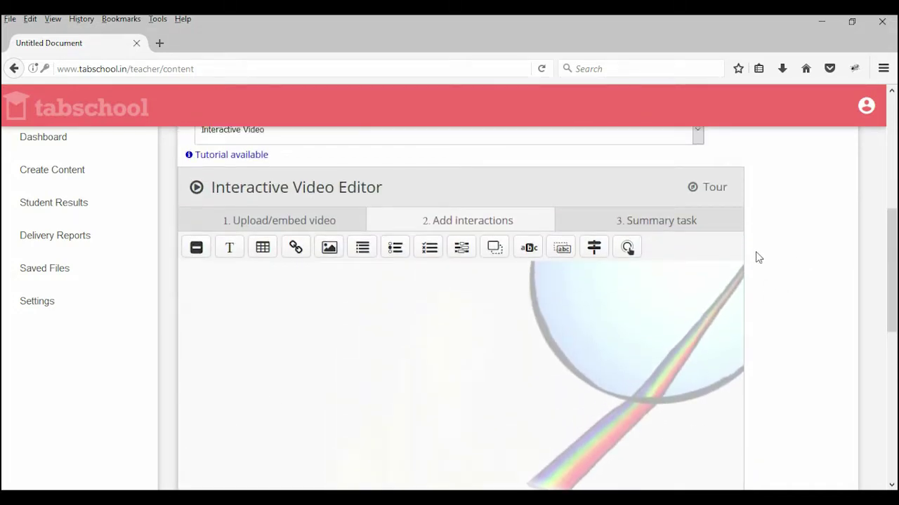
click(397, 251)
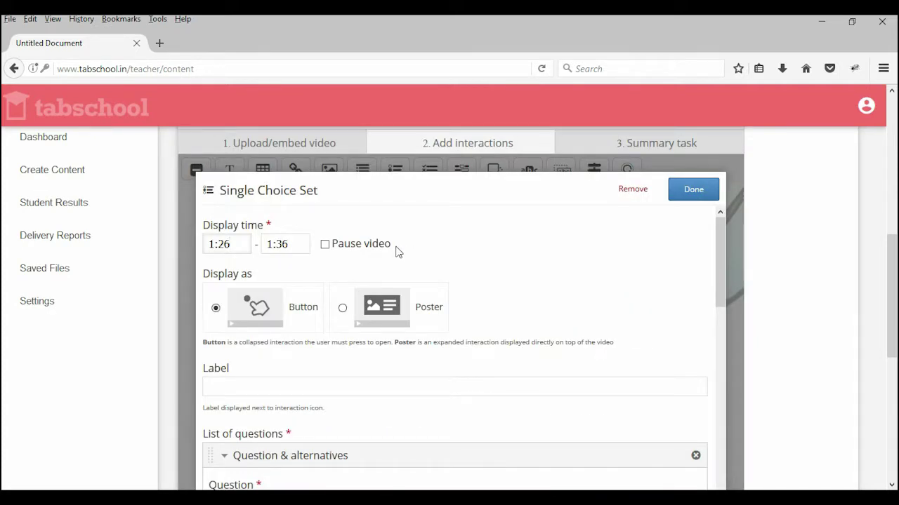
click(270, 386)
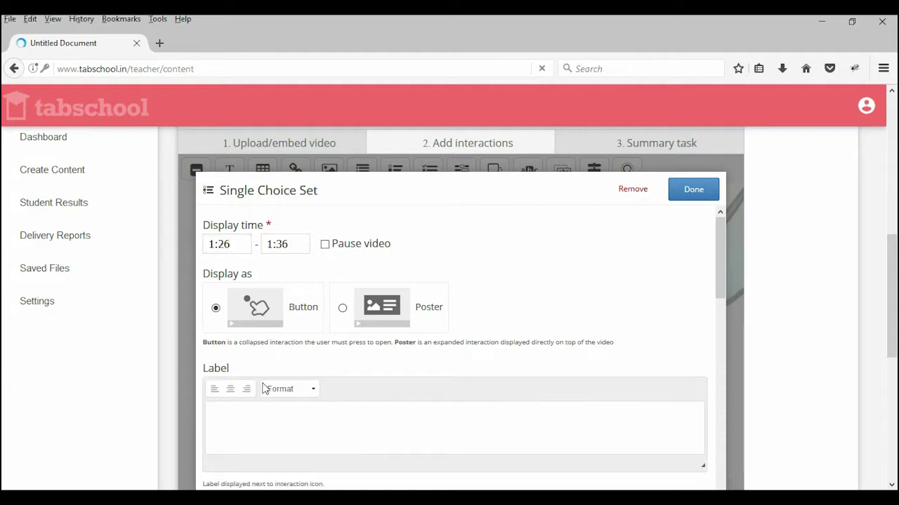
scroll(267, 337, down, 3)
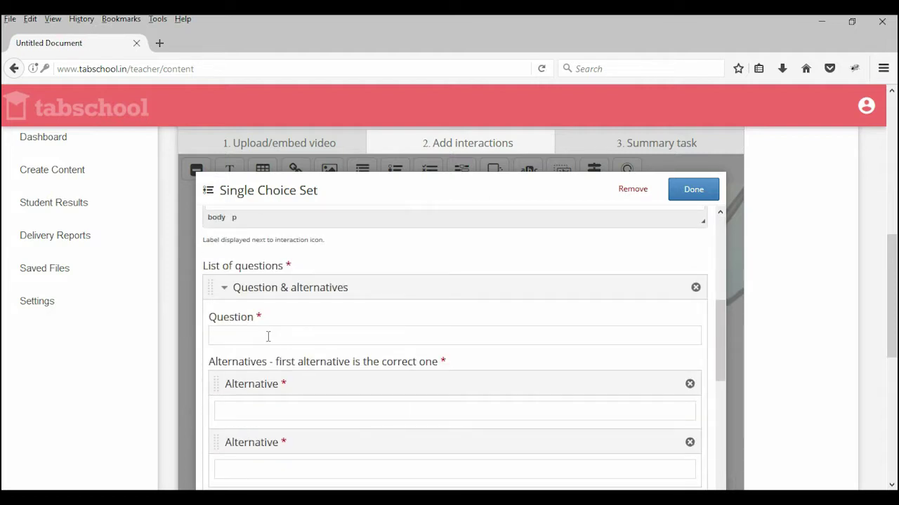
click(267, 336)
text(Which)
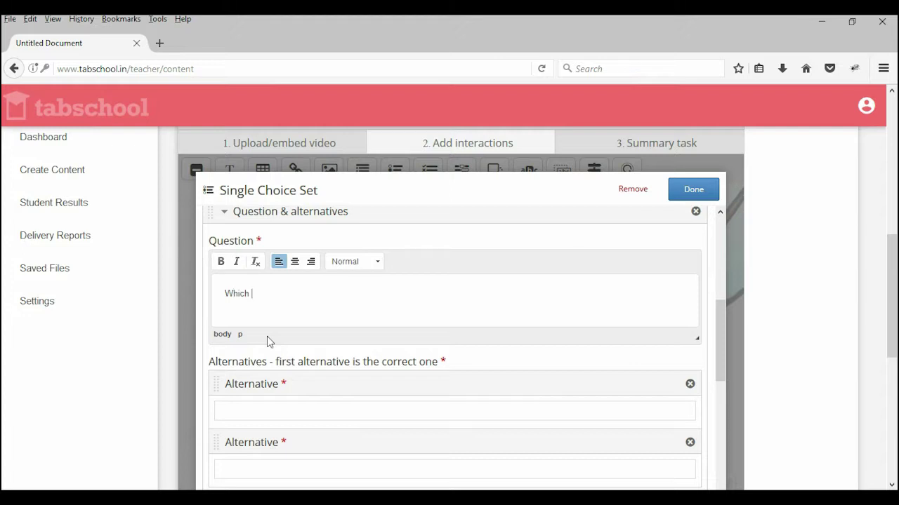
text( color reflects more ?)
Step: Enter Violet as the correct first answer and Red as the second answer
scroll(357, 303, down, 5)
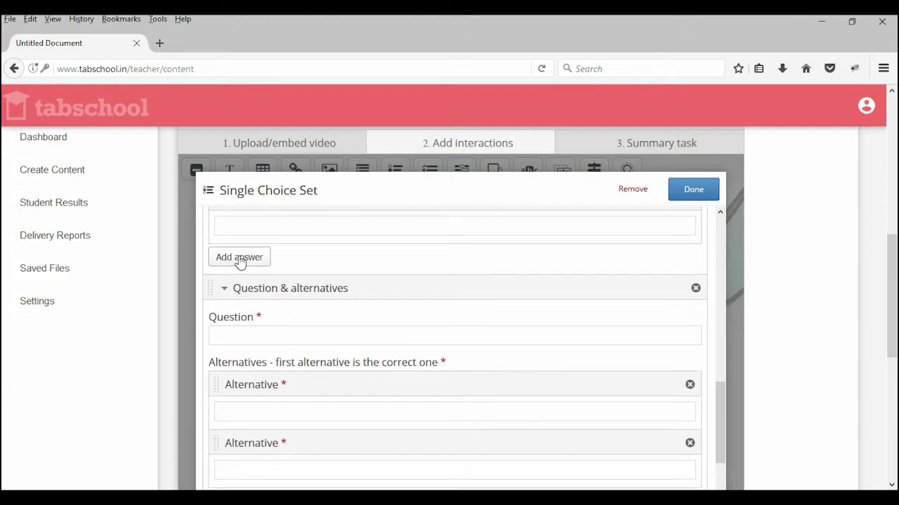
scroll(246, 261, up, 3)
click(246, 291)
scroll(315, 284, up, 4)
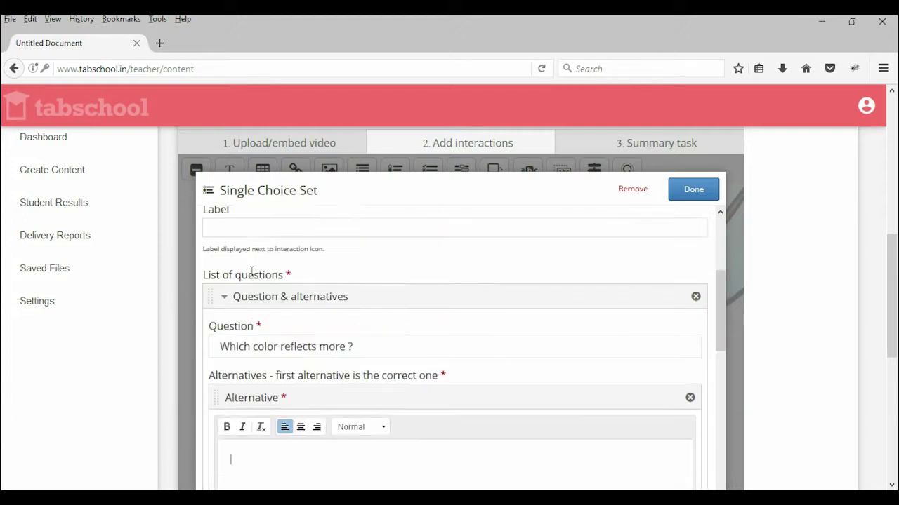
scroll(288, 274, down, 3)
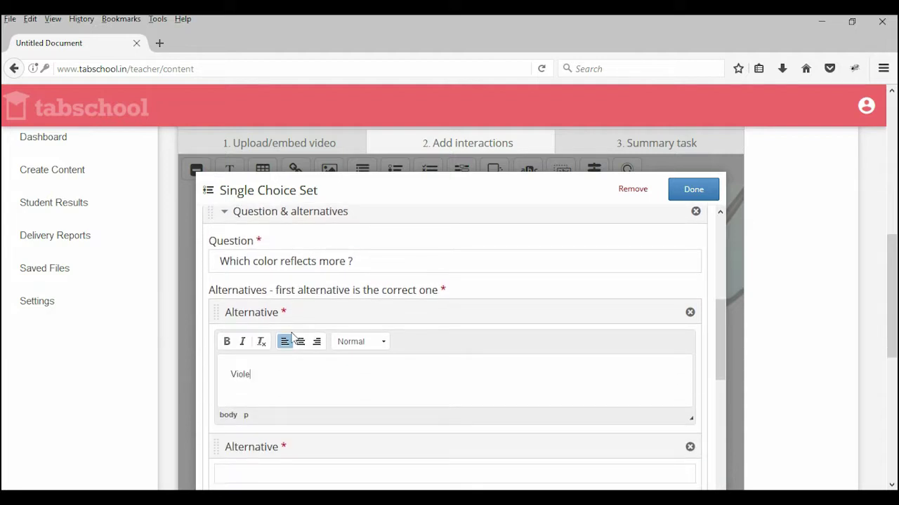
scroll(234, 346, down, 3)
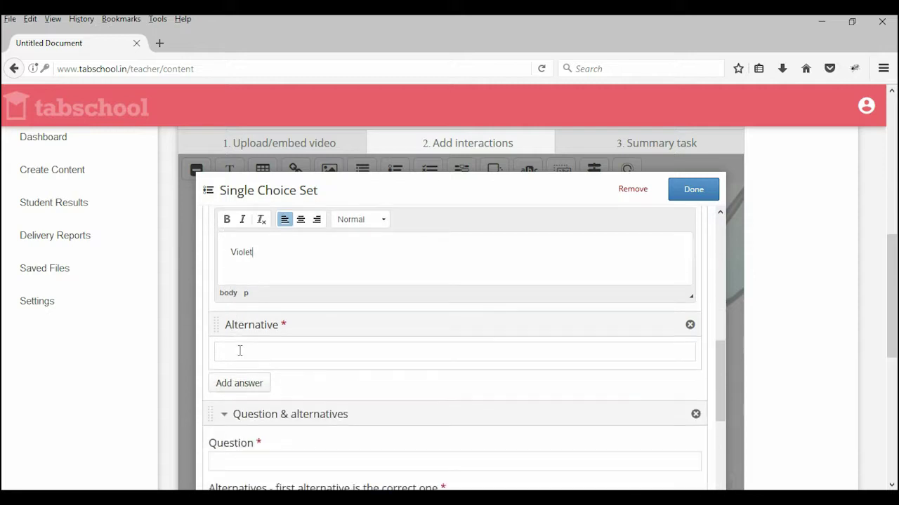
click(240, 355)
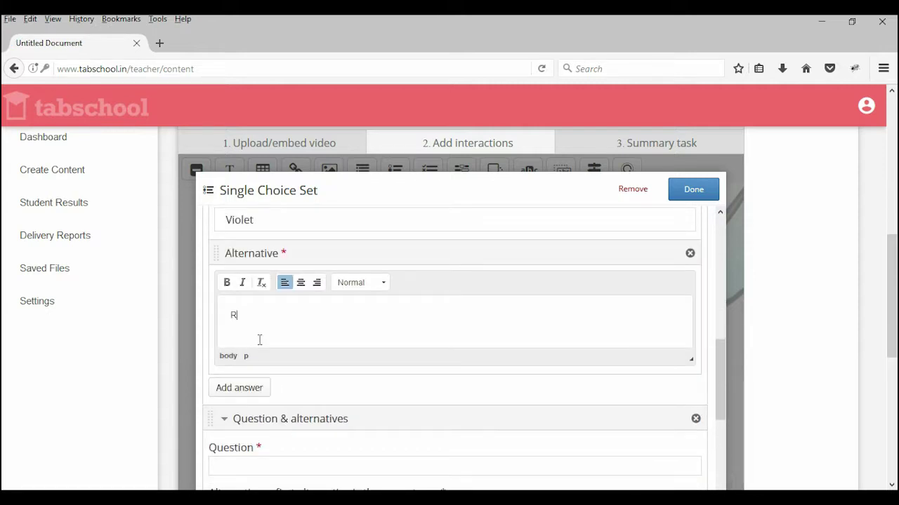
text(Red)
Step: Add a third answer option, Yellow
scroll(285, 295, down, 6)
scroll(285, 297, up, 3)
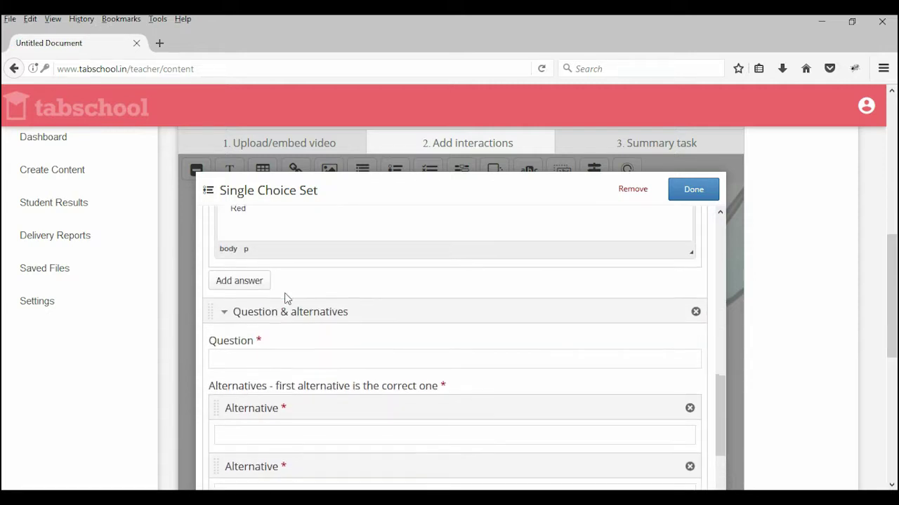
scroll(285, 298, up, 3)
click(241, 406)
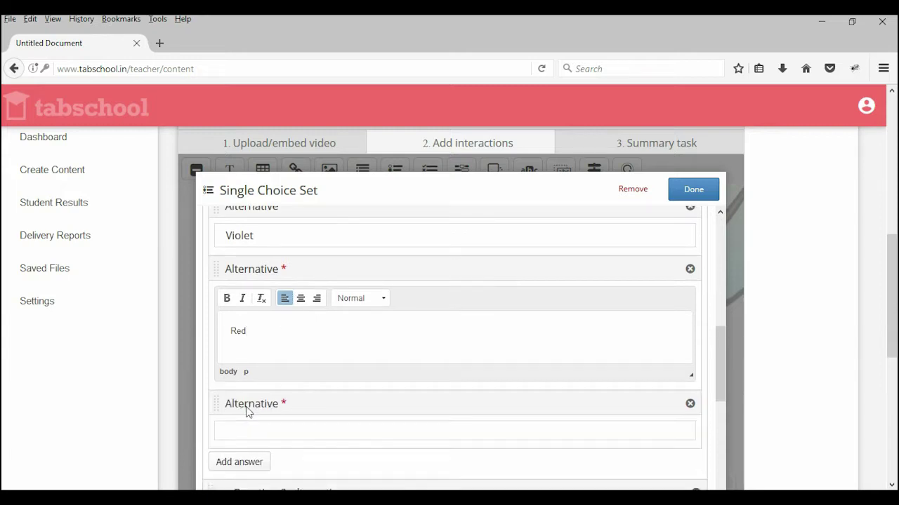
click(243, 433)
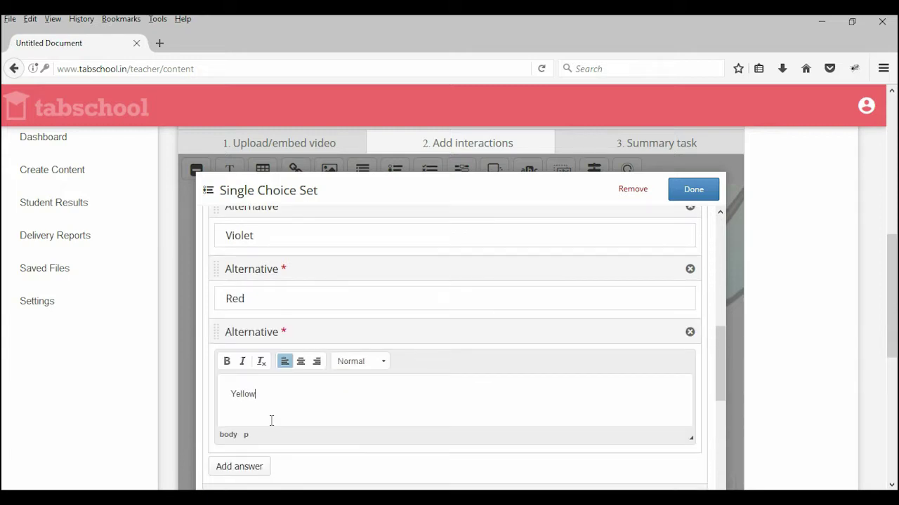
scroll(469, 365, up, 6)
scroll(351, 355, down, 3)
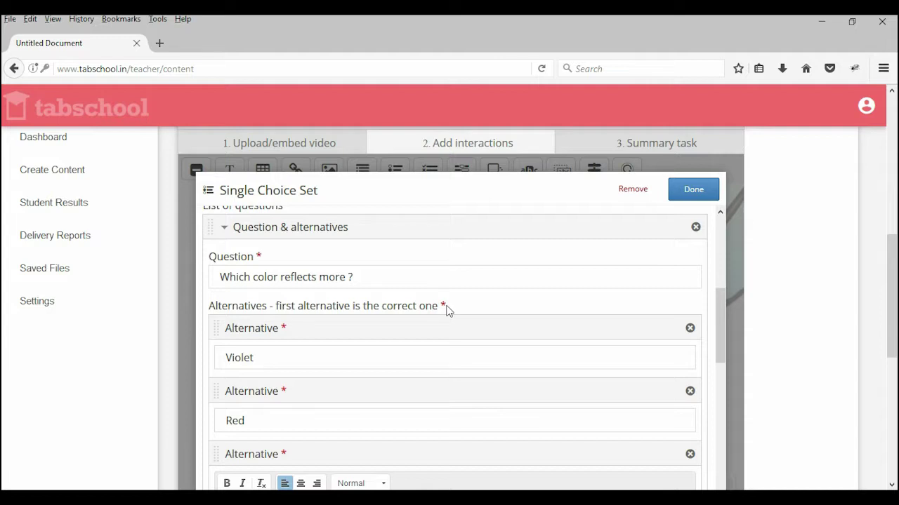
scroll(394, 309, down, 8)
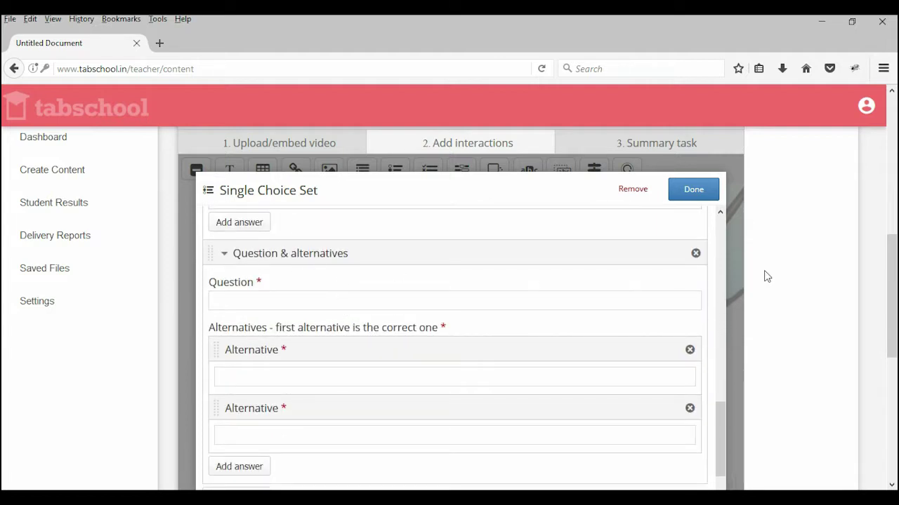
Step: Delete the empty second question from the set
click(696, 255)
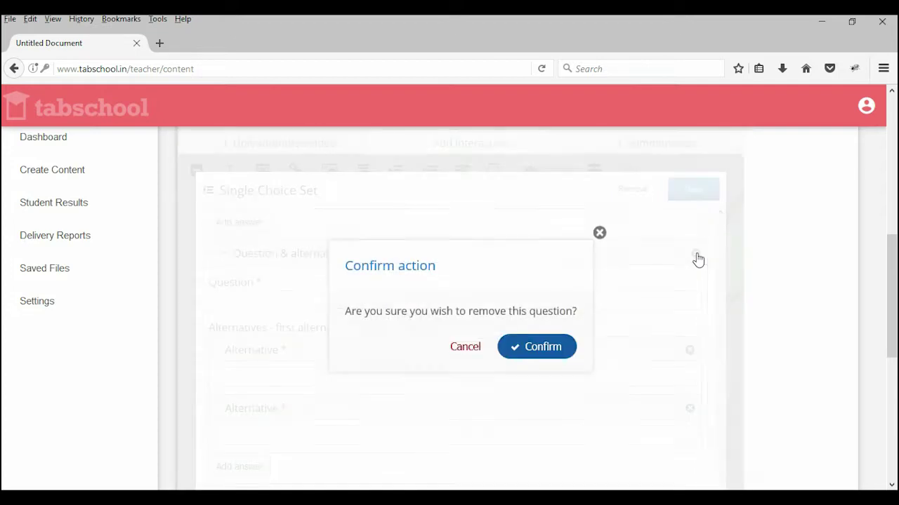
click(541, 347)
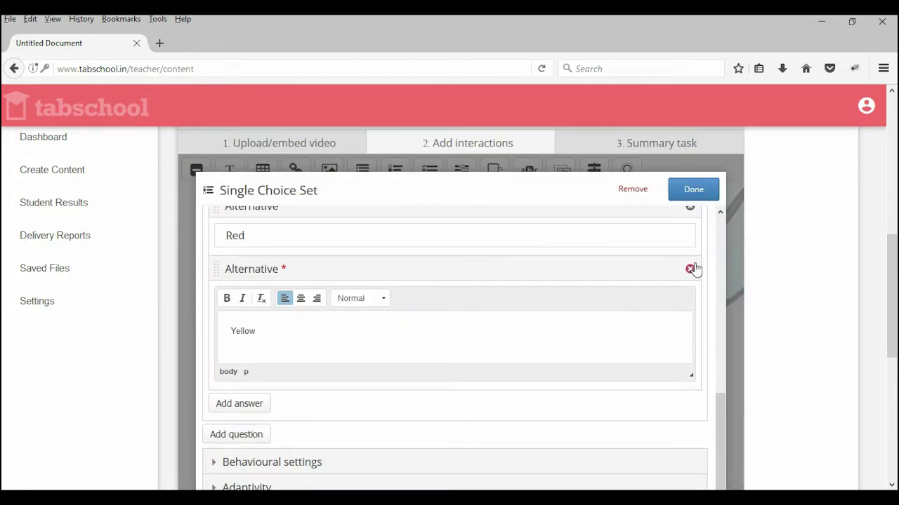
scroll(674, 292, down, 2)
scroll(672, 292, up, 3)
scroll(672, 298, down, 5)
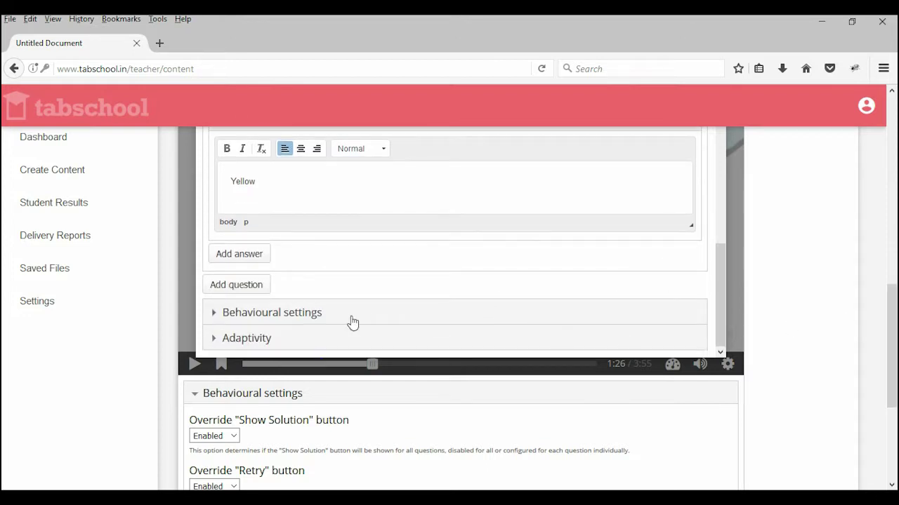
Step: In behavioural settings, tick Pause video and set Display as to Poster
click(318, 320)
scroll(480, 278, down, 1)
scroll(480, 278, down, 1)
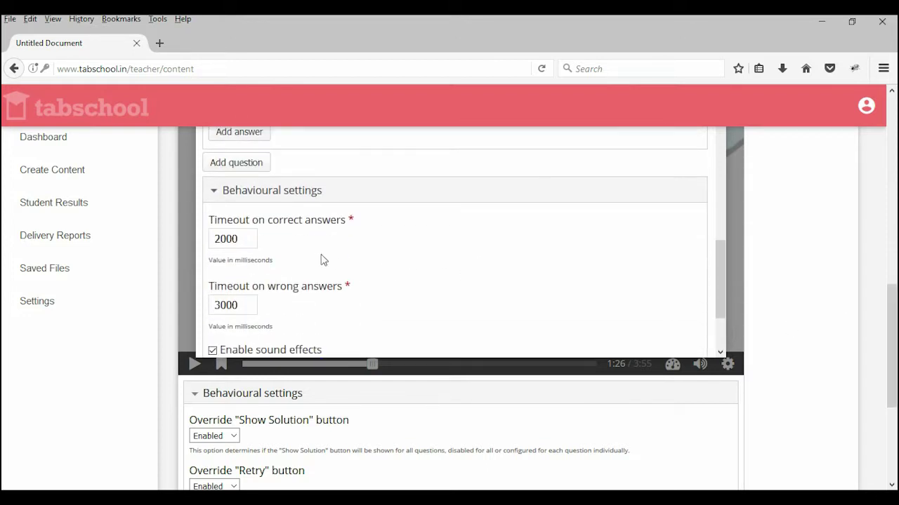
scroll(365, 292, down, 2)
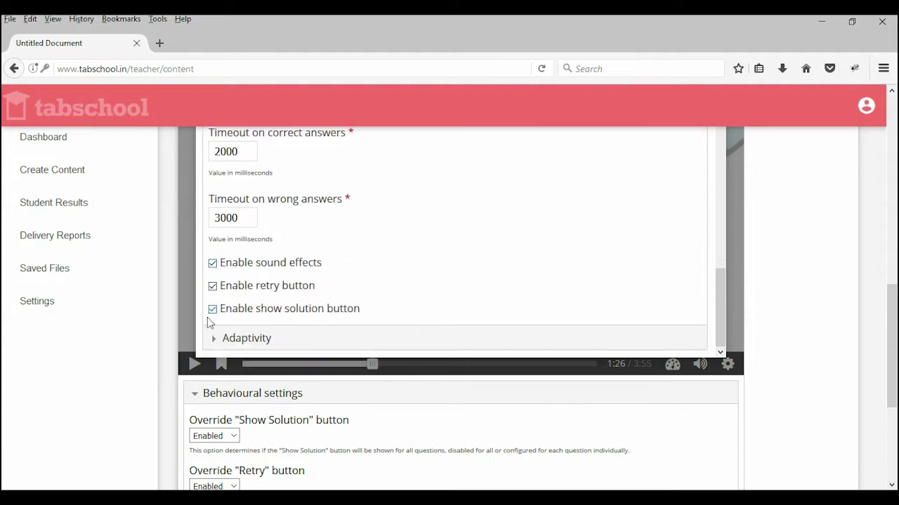
scroll(381, 255, up, 5)
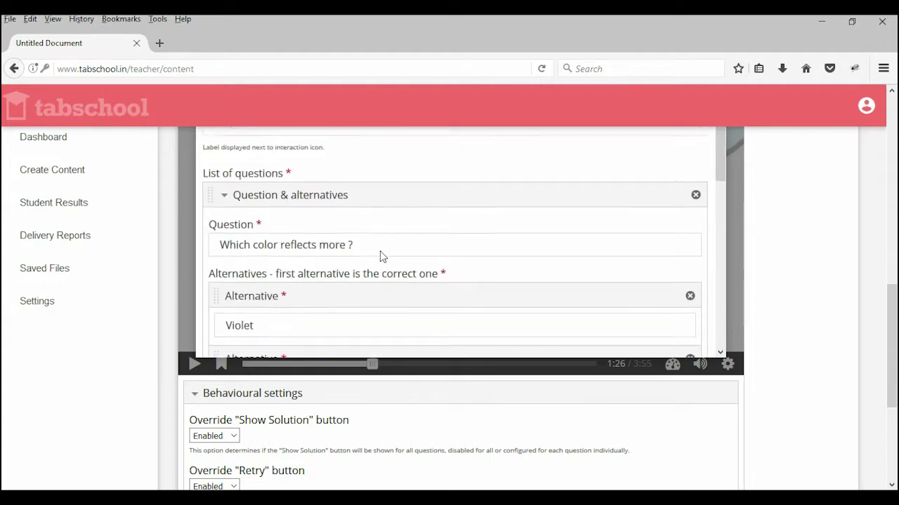
scroll(552, 231, up, 5)
click(329, 244)
click(342, 309)
scroll(587, 267, down, 15)
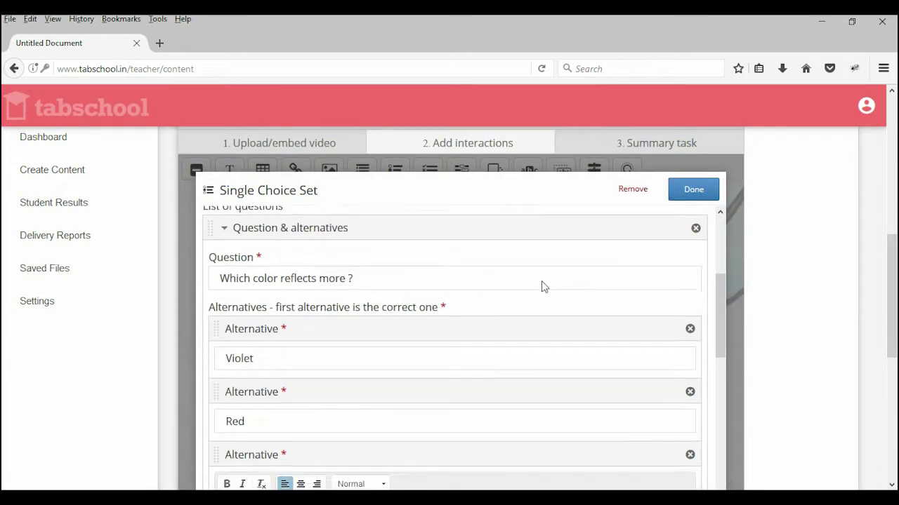
scroll(537, 287, down, 3)
scroll(537, 283, up, 5)
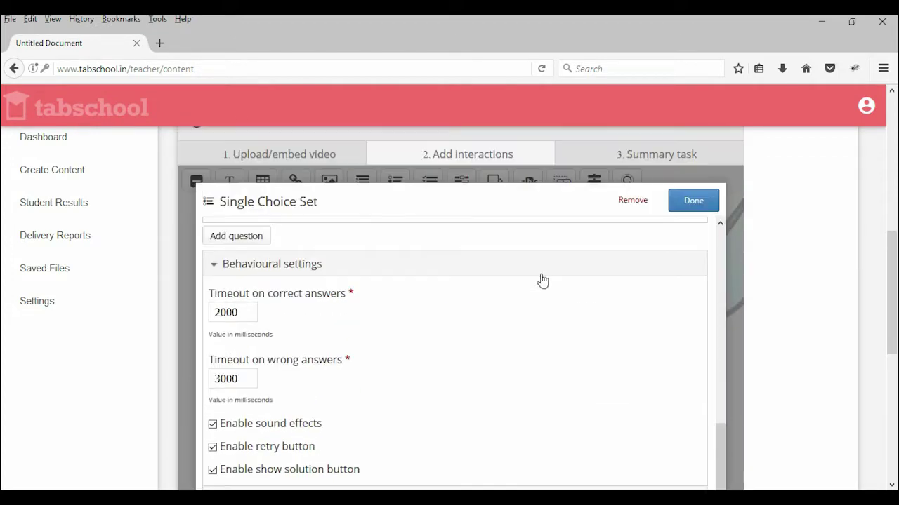
Step: Save the question set, move it to the video's top-left, and resize it to 590 × 320
click(694, 202)
scroll(620, 267, down, 5)
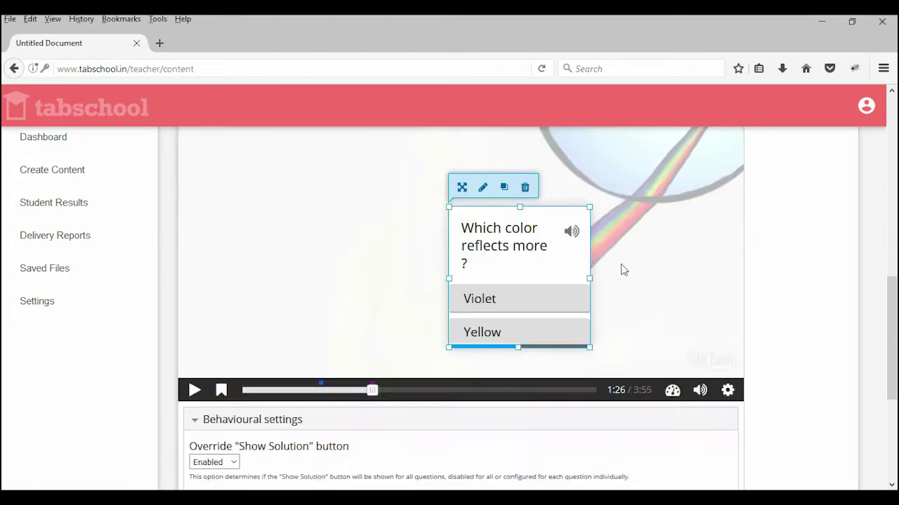
scroll(621, 270, up, 1)
scroll(620, 270, up, 3)
drag(497, 309, 251, 177)
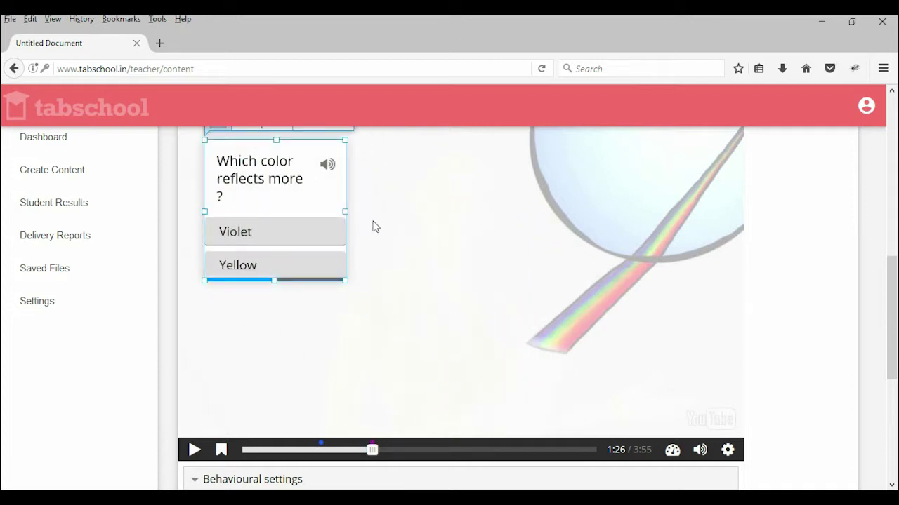
drag(372, 209, 595, 224)
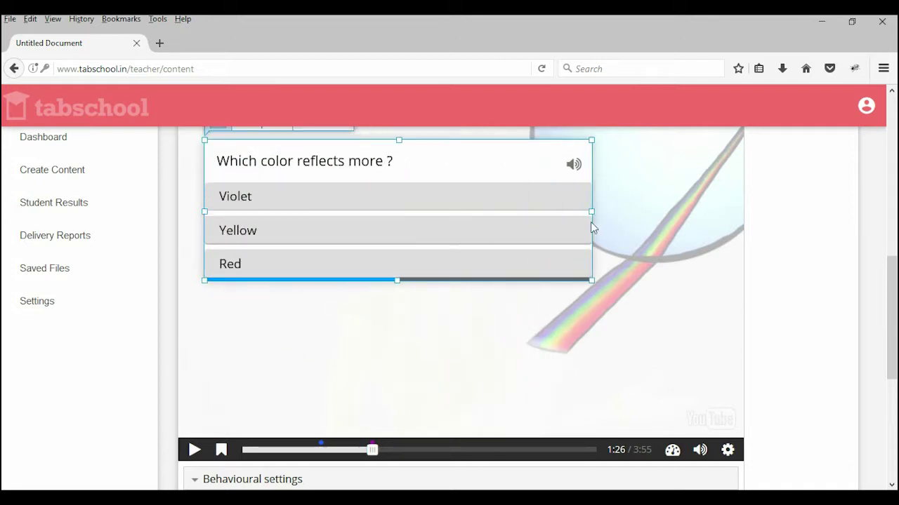
drag(399, 282, 396, 350)
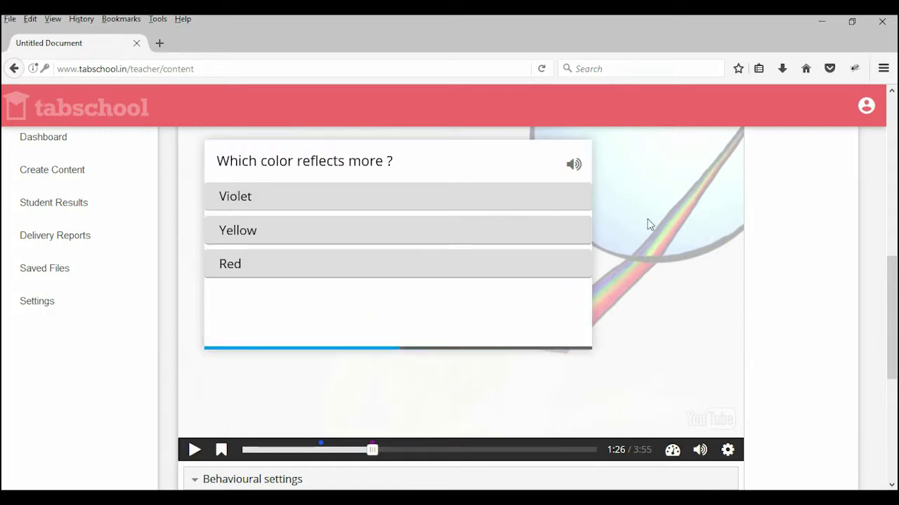
Step: Fine-tune the question box position and start the video preview
scroll(569, 253, up, 3)
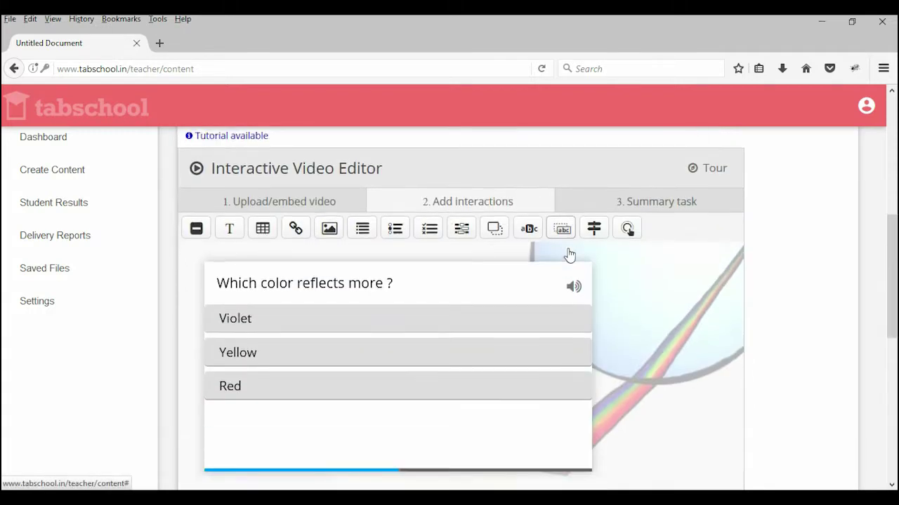
scroll(570, 253, down, 3)
drag(369, 224, 356, 218)
scroll(592, 261, up, 2)
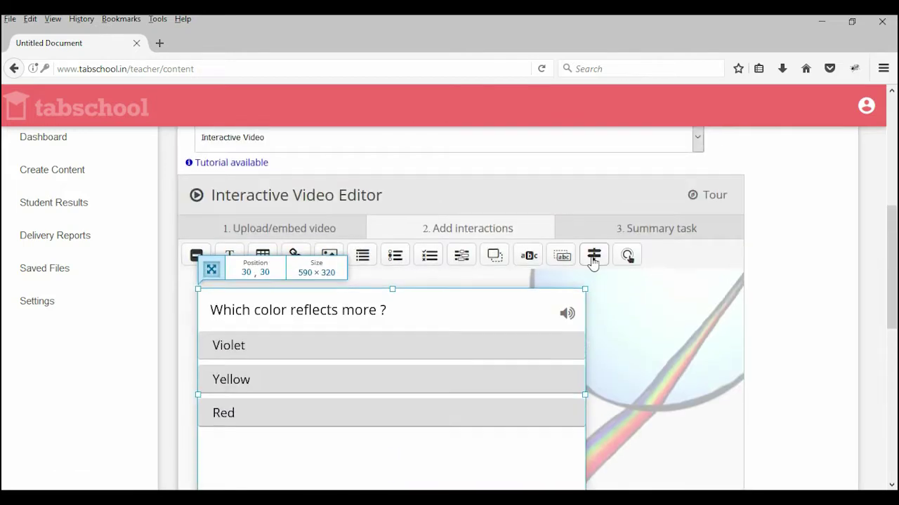
scroll(116, 381, down, 3)
click(191, 376)
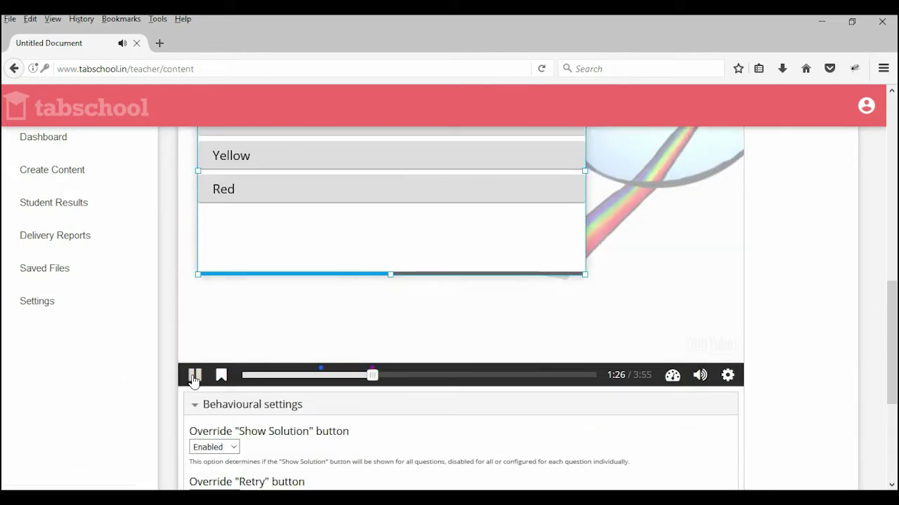
Step: Let the preview play past the question, then skip ahead to about 2:53 and pause
scroll(700, 306, up, 1)
scroll(700, 306, up, 3)
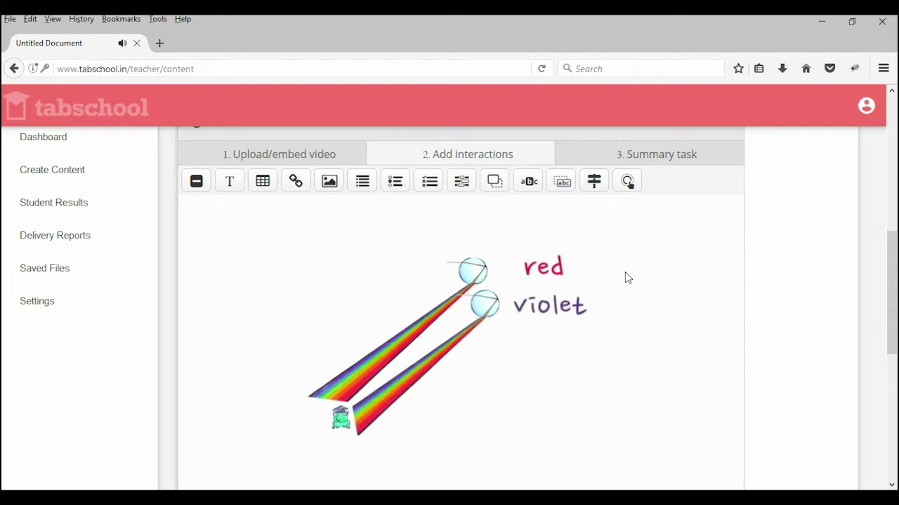
scroll(627, 278, down, 2)
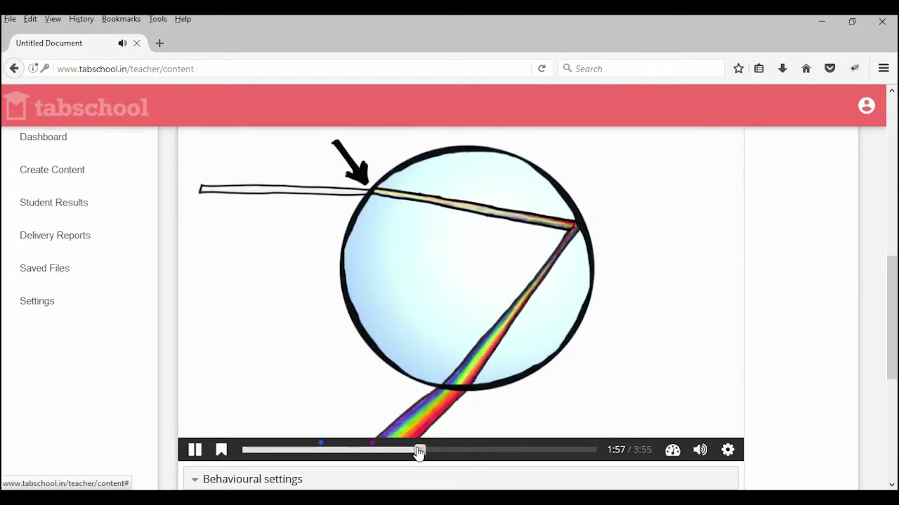
click(444, 453)
drag(443, 451, 502, 453)
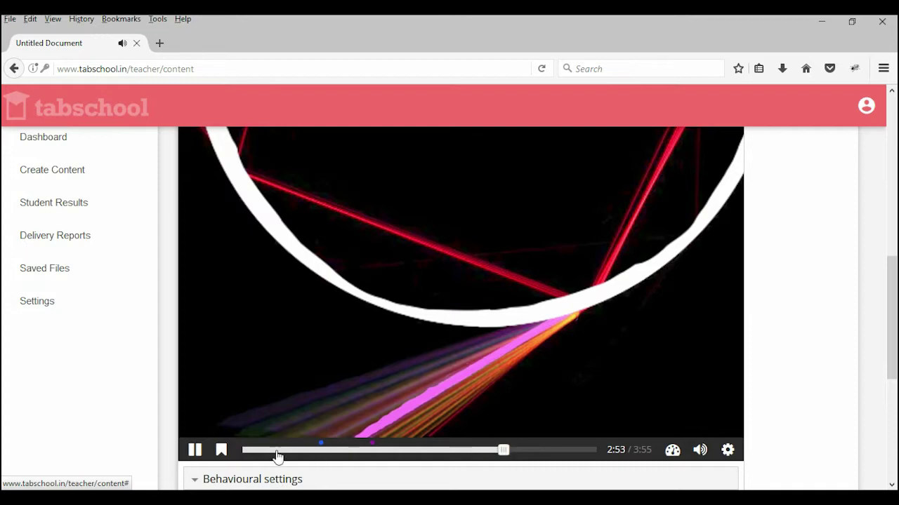
click(197, 450)
scroll(343, 252, up, 3)
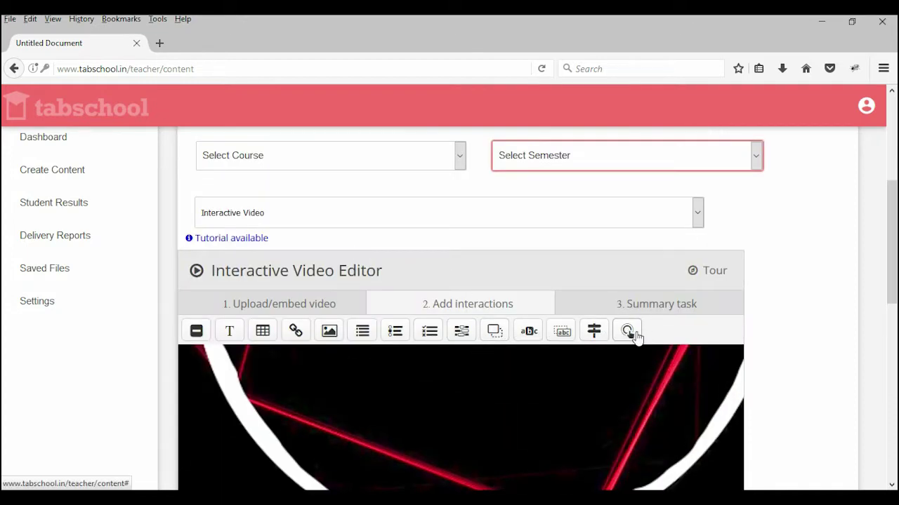
Step: Go to the 3. Summary task and edit its 'Choose the correct statement.' introduction
click(634, 307)
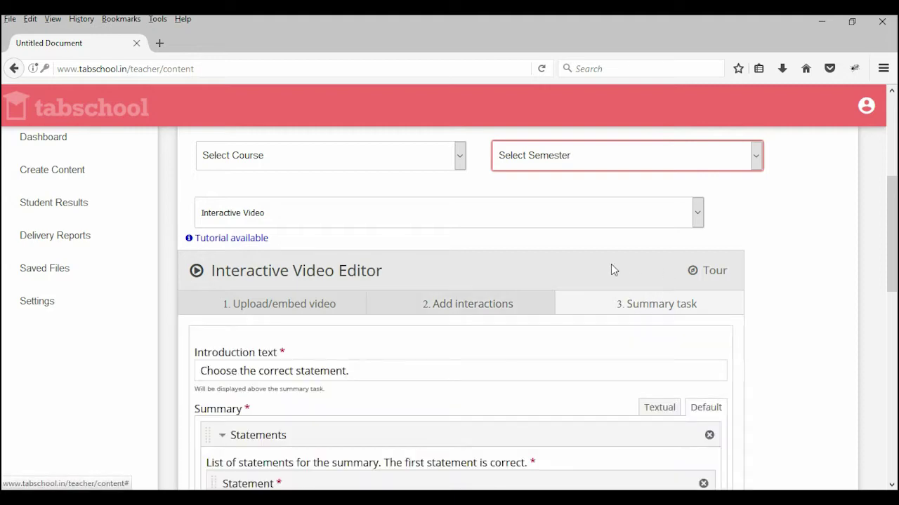
scroll(610, 264, down, 4)
click(311, 227)
click(347, 253)
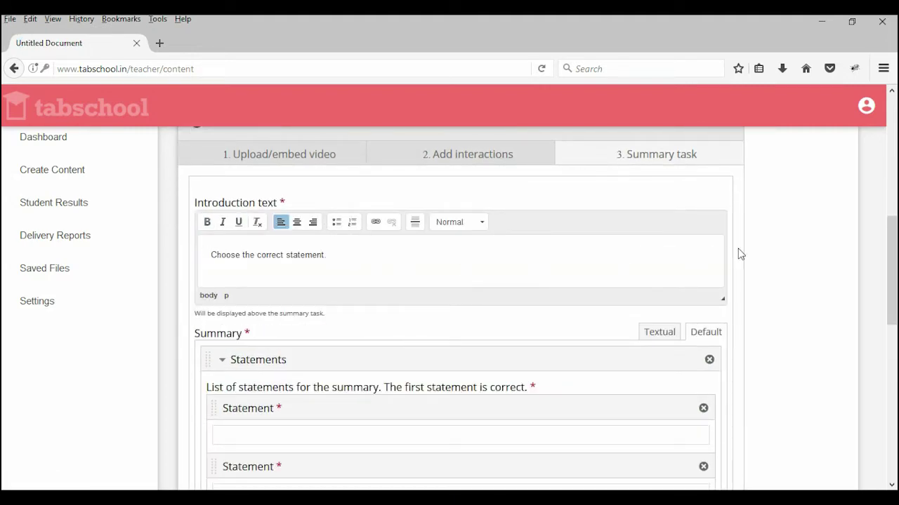
scroll(533, 332, down, 2)
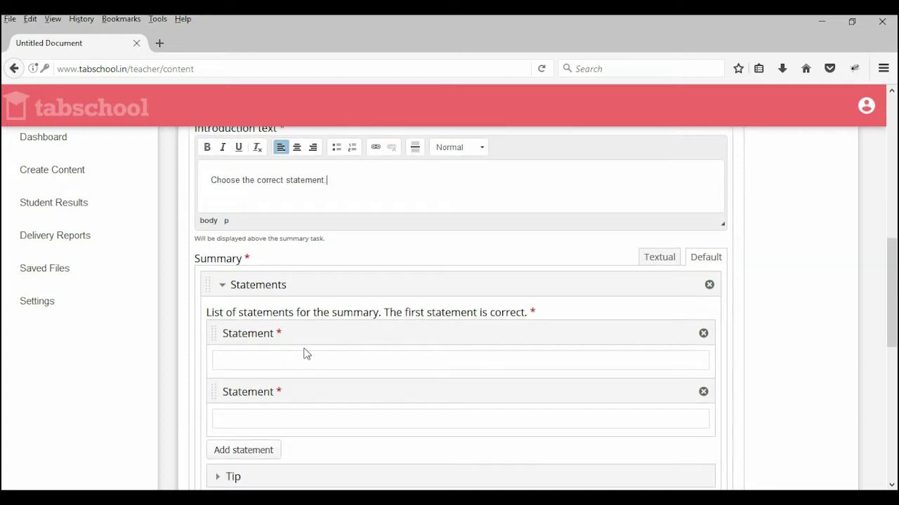
Step: Enter the correct first statement 'I learnt about rainbow'
click(263, 358)
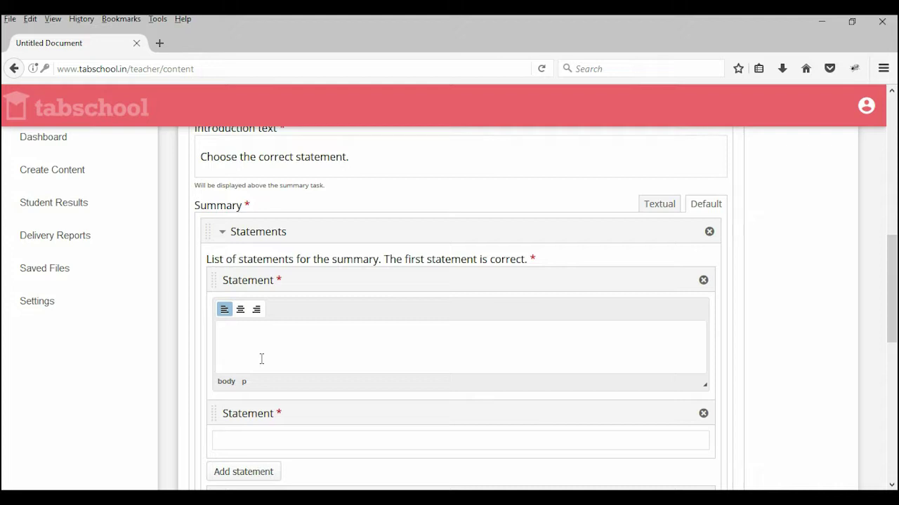
text(Rai)
key(BackSpace)
key(BackSpace)
key(BackSpace)
key(BackSpace)
key(BackSpace)
key(BackSpace)
key(BackSpace)
key(BackSpace)
key(BackSpace)
key(BackSpace)
key(BackSpace)
key(BackSpace)
key(BackSpace)
key(BackSpace)
key(BackSpace)
key(BackSpace)
key(BackSpace)
key(BackSpace)
text(I lear)
text(ow)
Step: Enter 'Dummy Statements' as the second statement and dismiss the news notification
click(258, 437)
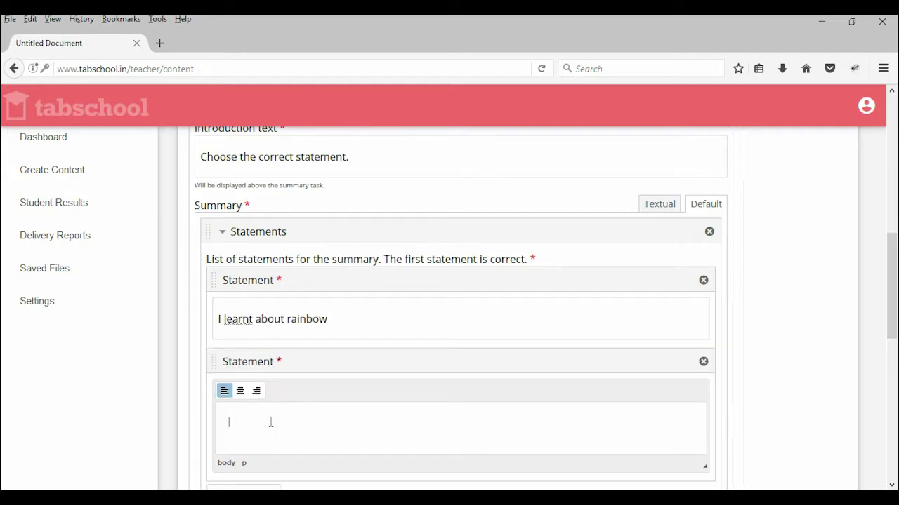
text(Dummy Statements)
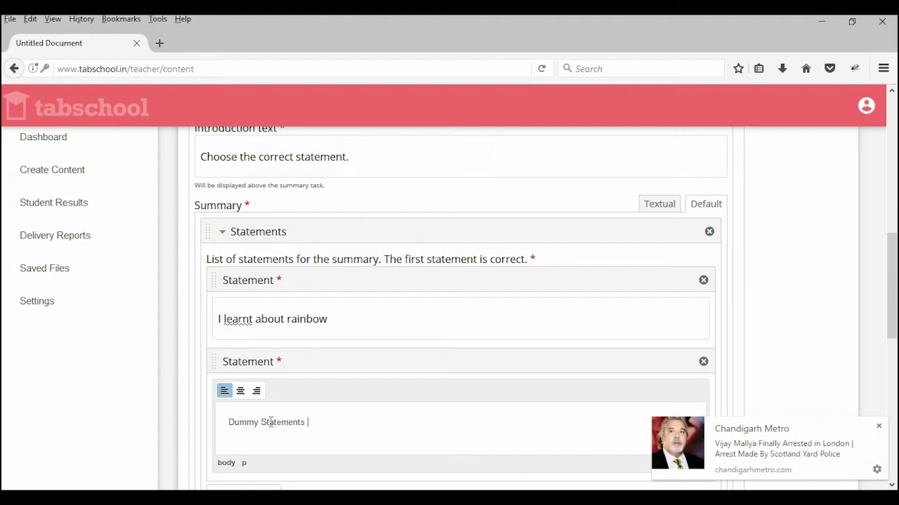
click(878, 427)
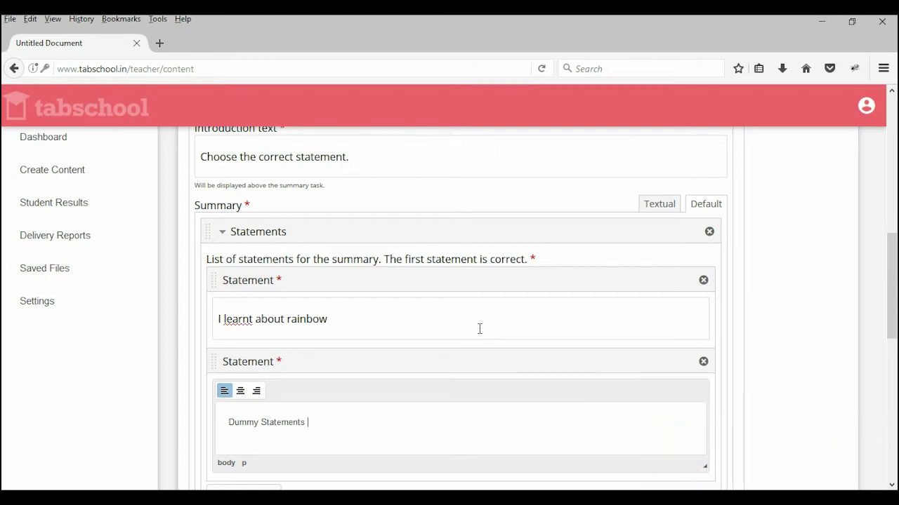
scroll(480, 309, down, 3)
scroll(302, 325, up, 5)
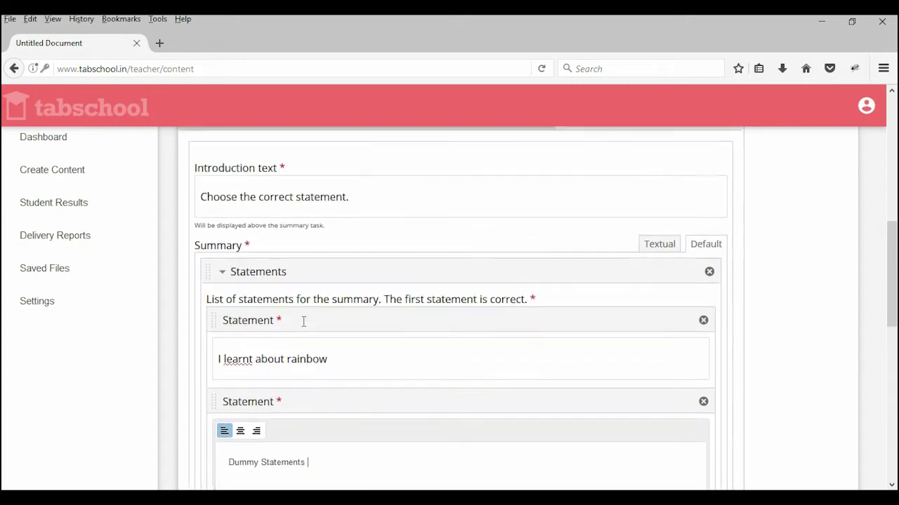
scroll(402, 277, down, 3)
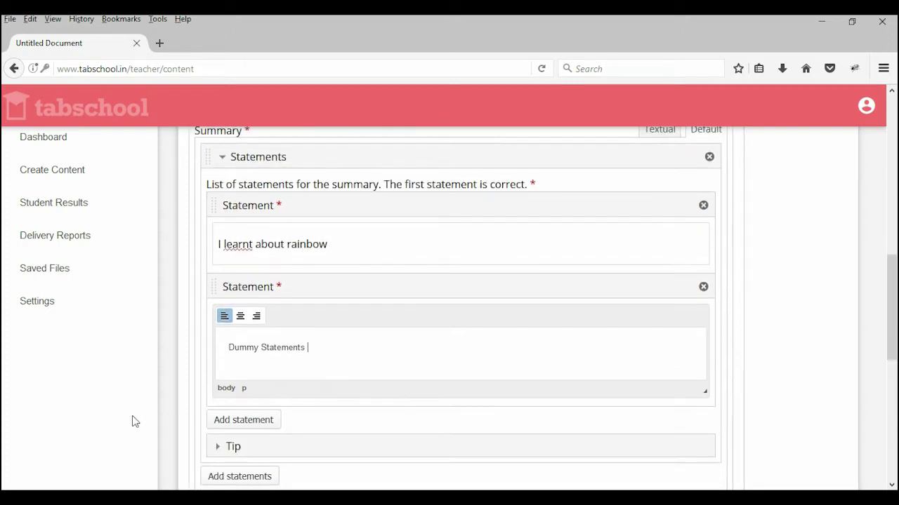
scroll(203, 430, down, 1)
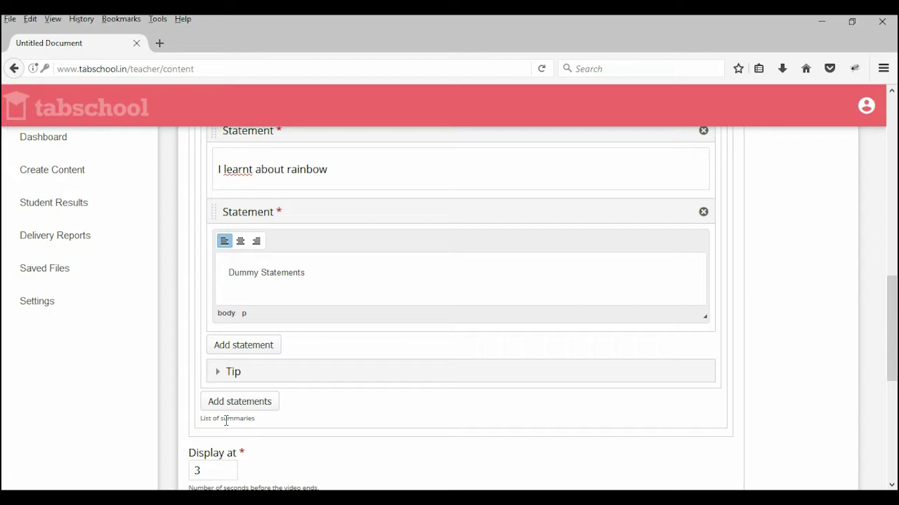
scroll(262, 417, down, 4)
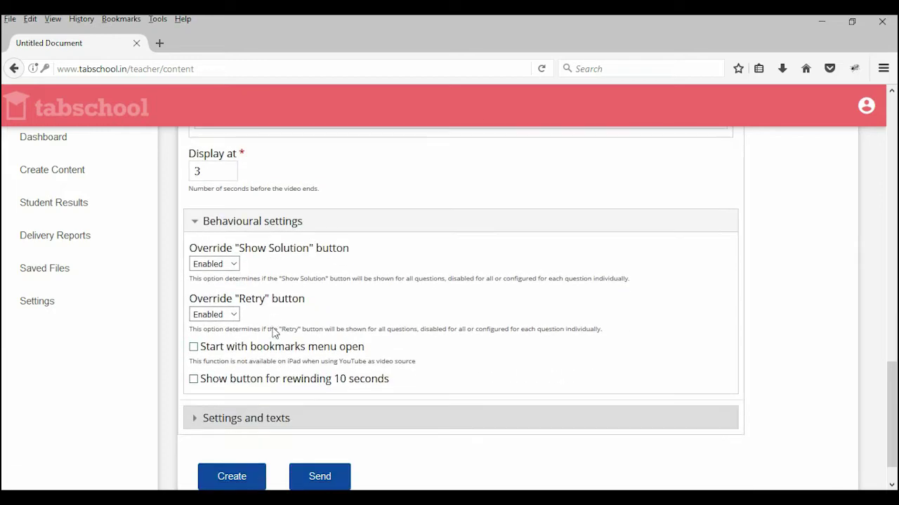
scroll(403, 300, up, 3)
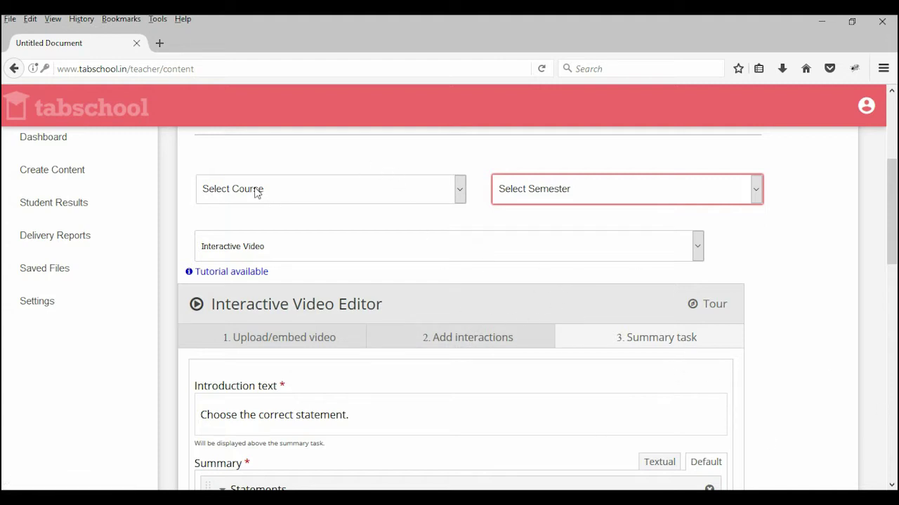
Step: Set both the Content Type and Description to 'Interactive video about Rainbow'
scroll(255, 187, up, 3)
click(295, 181)
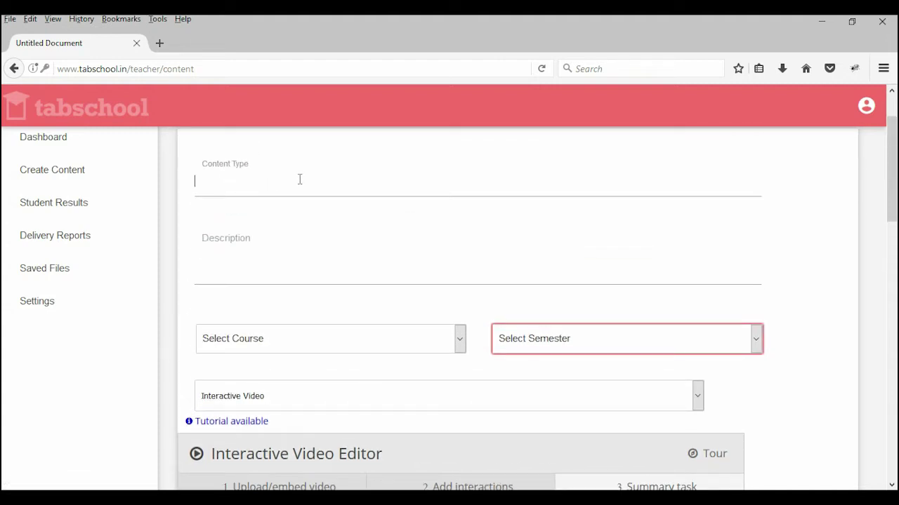
text(Interactive video about)
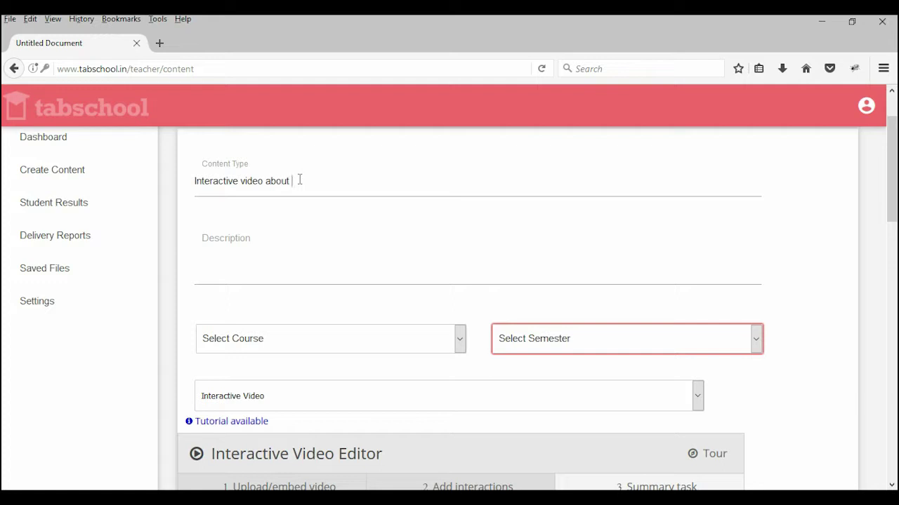
text(Rainbow)
drag(344, 184, 5, 175)
key(ctrl+c)
click(229, 255)
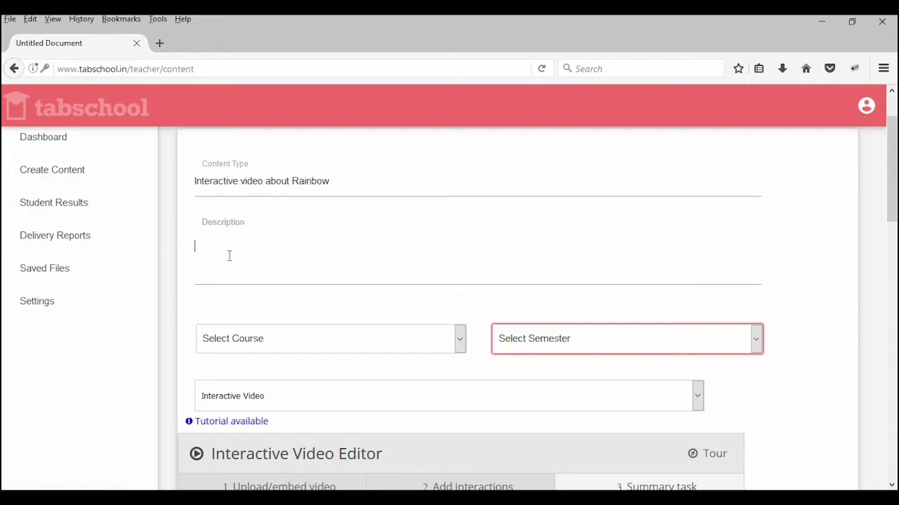
key(ctrl+v)
scroll(540, 275, down, 3)
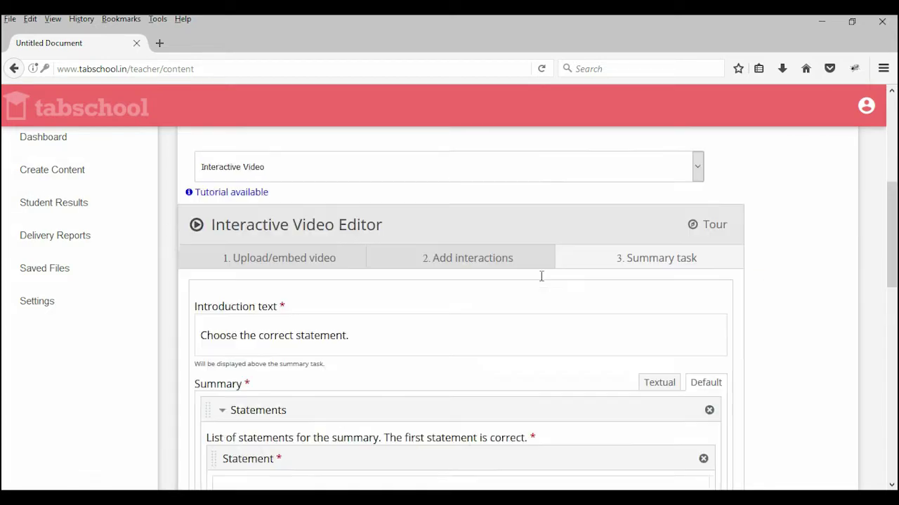
scroll(538, 274, up, 2)
Step: Choose Physics and Semester 2, then send the interactive video to students
click(415, 267)
click(281, 304)
click(520, 268)
click(528, 301)
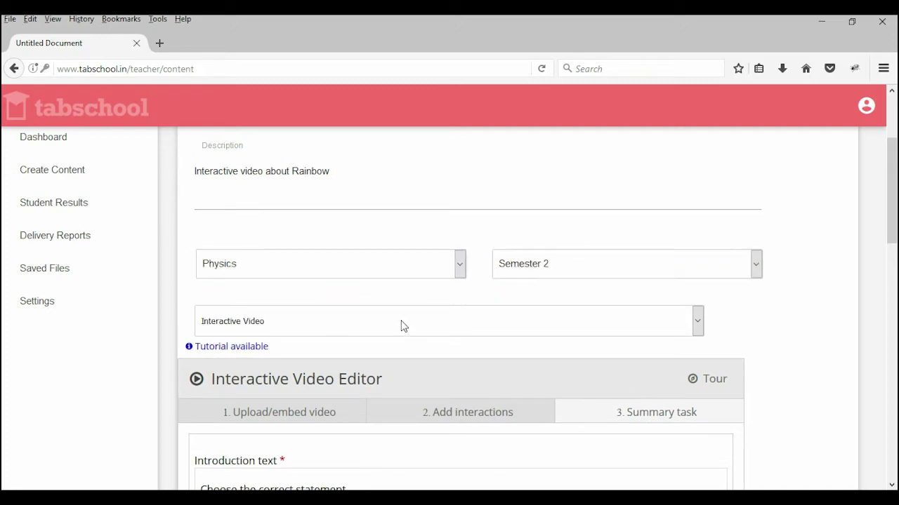
scroll(401, 325, down, 10)
scroll(376, 351, down, 2)
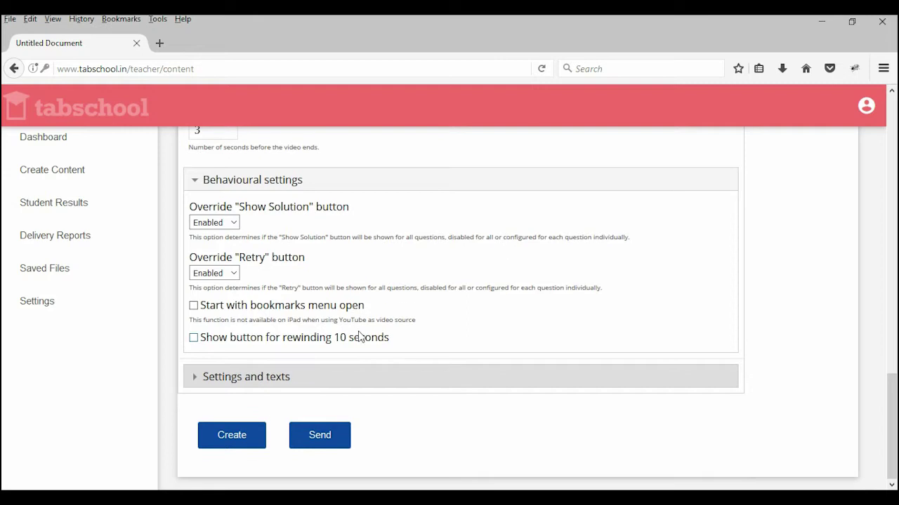
click(317, 433)
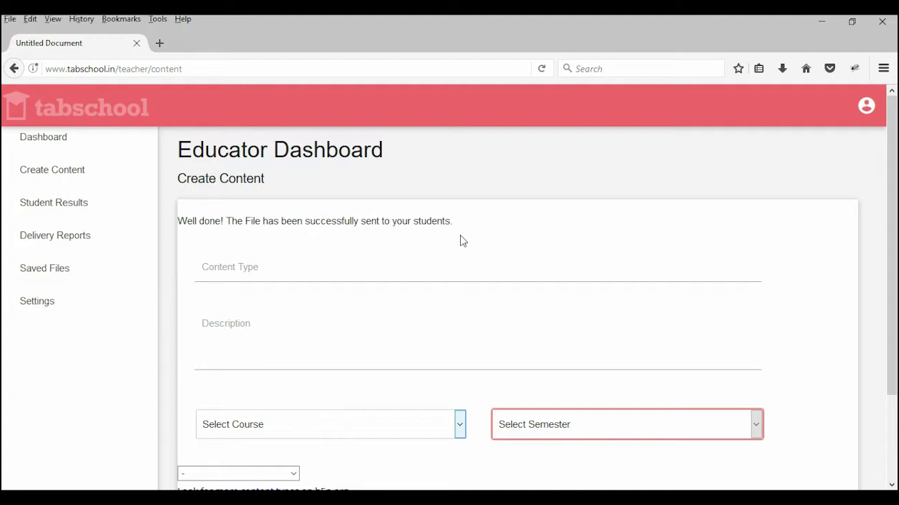
Step: Sign out of the teacher account from the top-right account menu
scroll(459, 241, down, 3)
scroll(456, 243, up, 3)
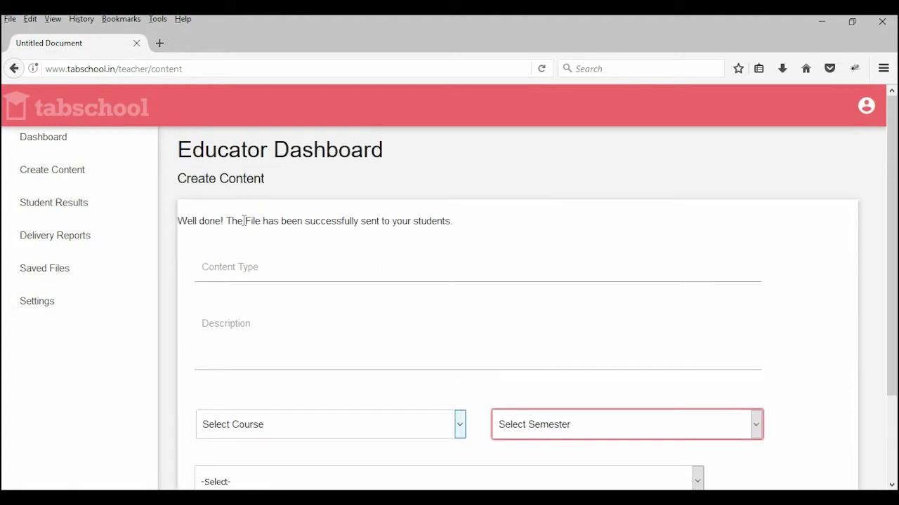
click(866, 106)
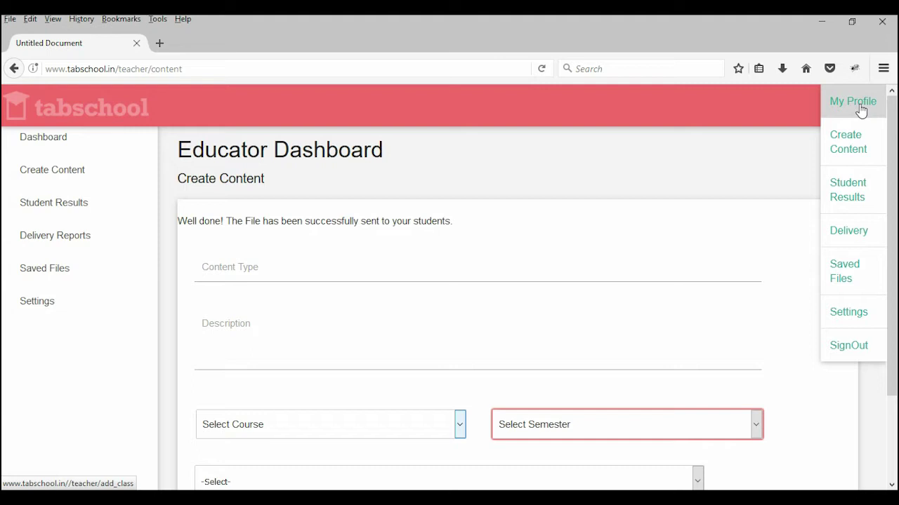
click(858, 351)
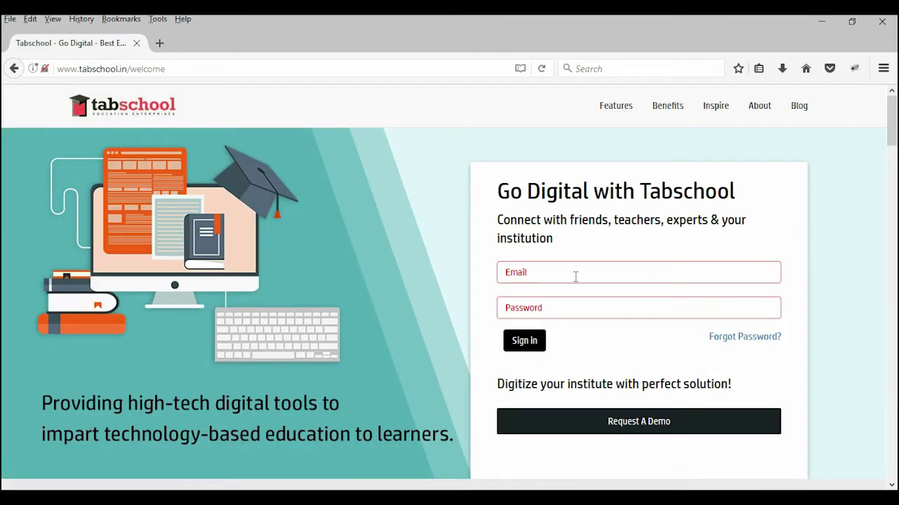
Step: Sign in with the student's suggested e-mail and password, dismissing the browser's save-login prompt
click(572, 277)
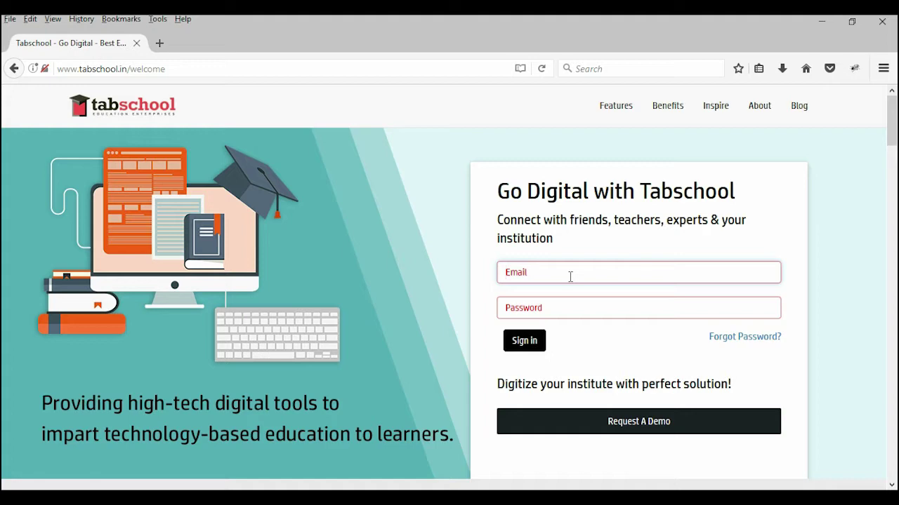
text(hars)
key(Down)
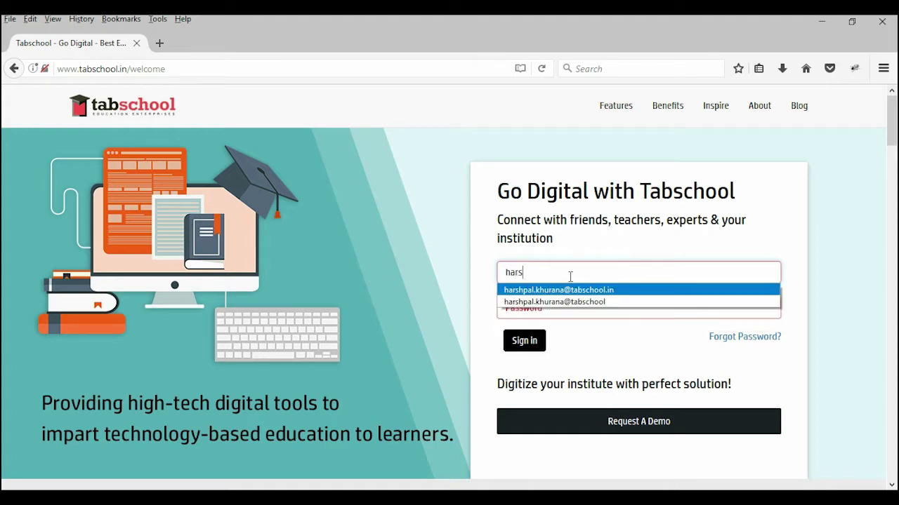
key(Tab)
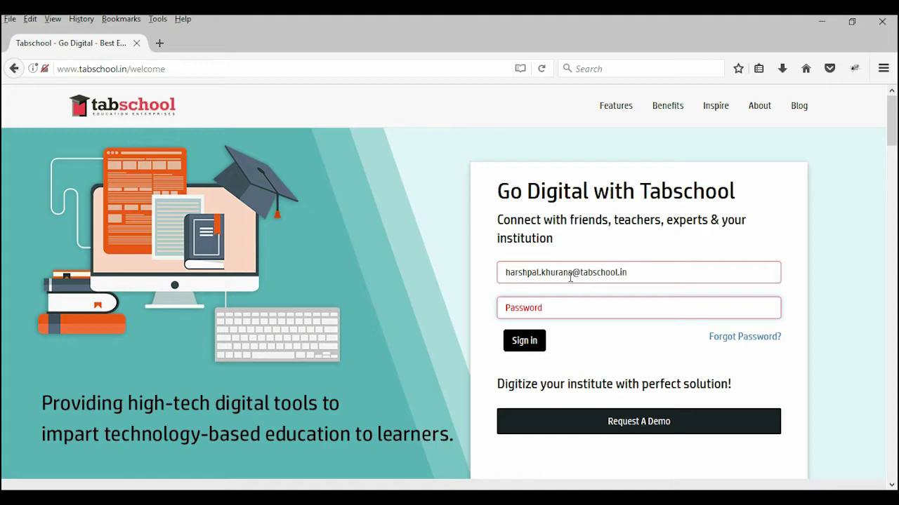
text(•)
key(BackSpace)
key(BackSpace)
key(BackSpace)
text(•)
click(526, 344)
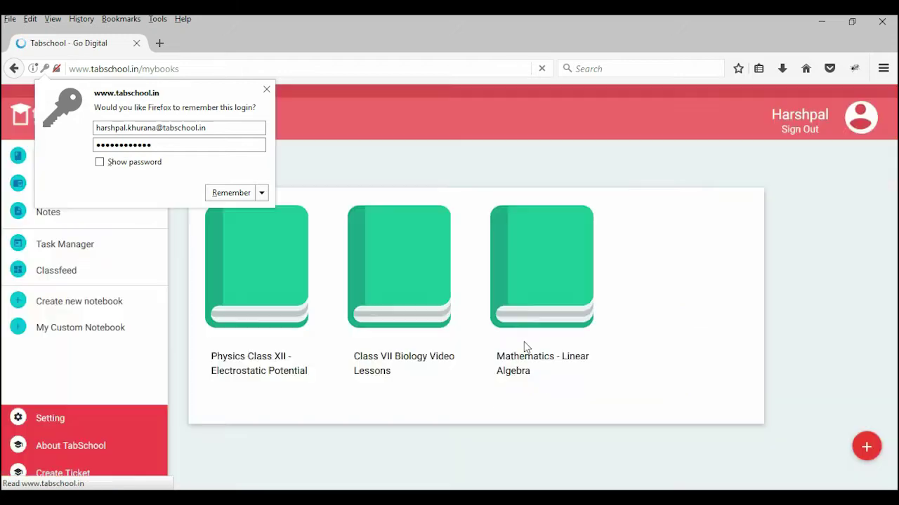
click(266, 90)
Step: Open the Classfeed and the 'Interactive video about Rainbow' post to show its video
click(52, 275)
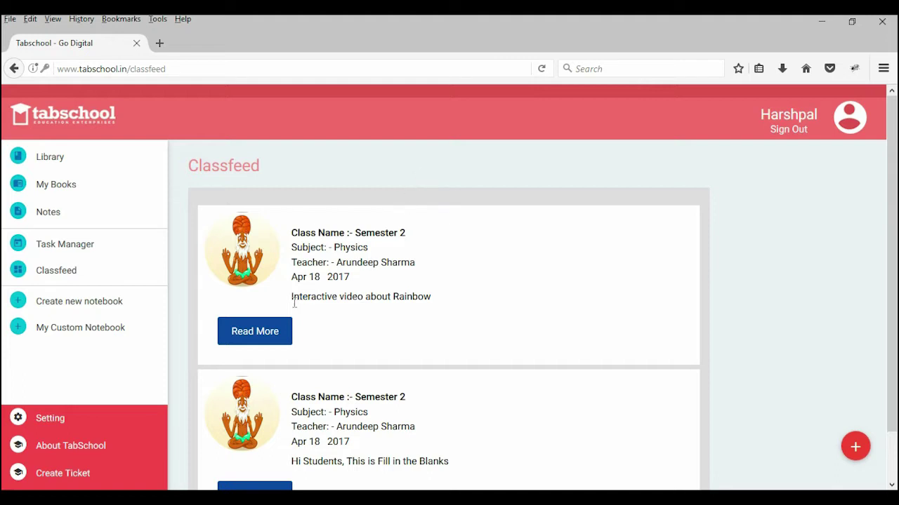
drag(294, 295, 459, 304)
click(461, 305)
click(284, 333)
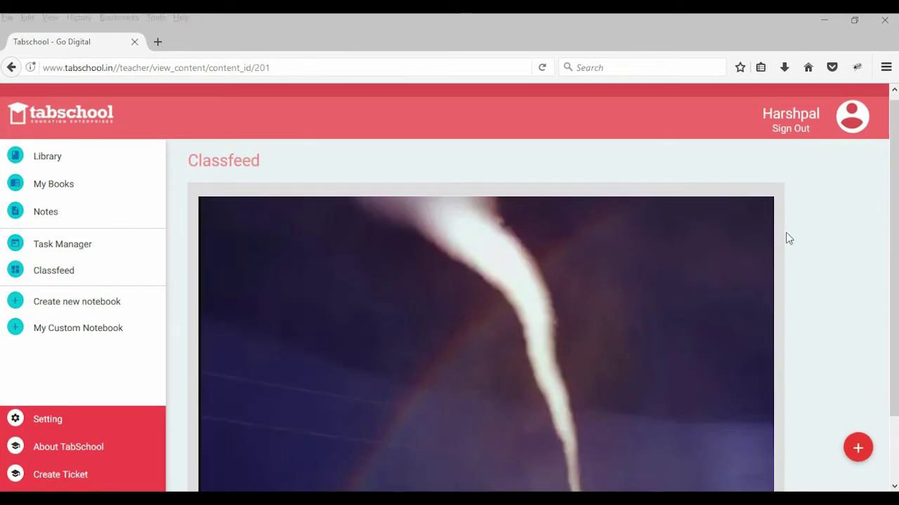
scroll(774, 203, down, 2)
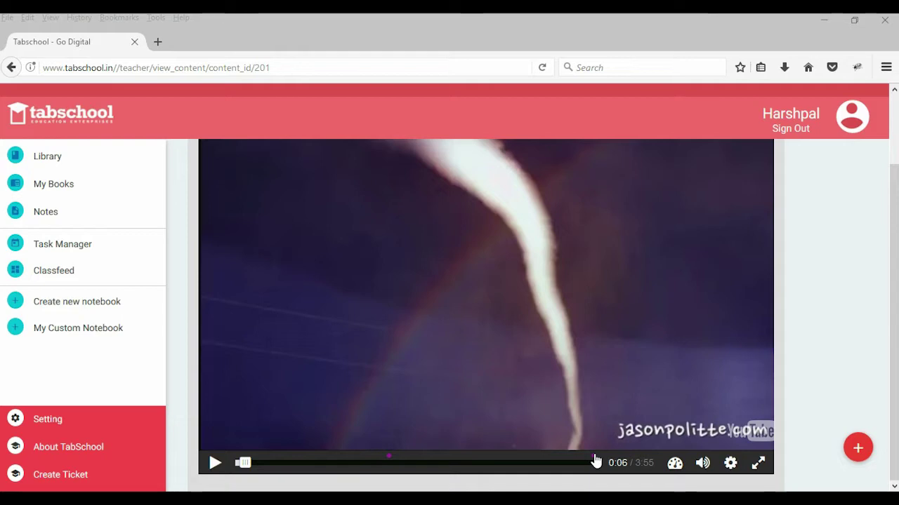
Step: Play the Rainbow video muted and seek ahead past 1:30 to the refraction quiz
click(216, 464)
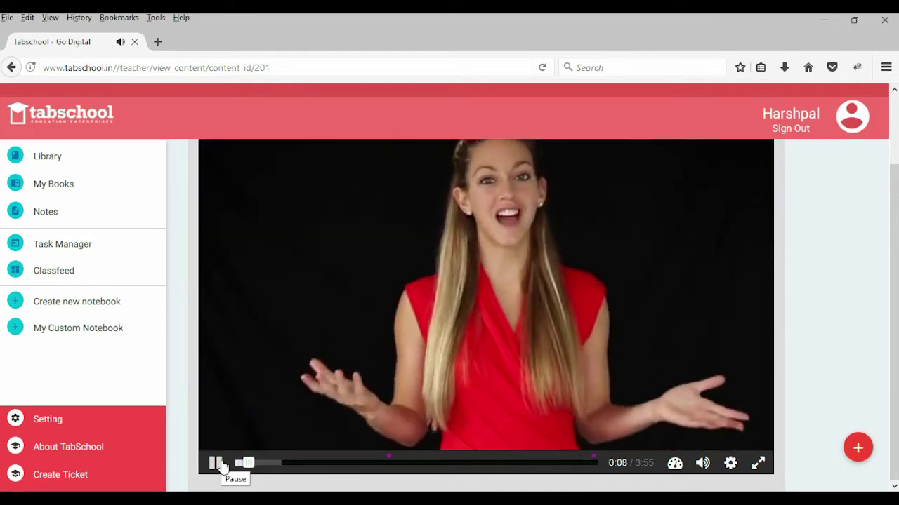
click(221, 465)
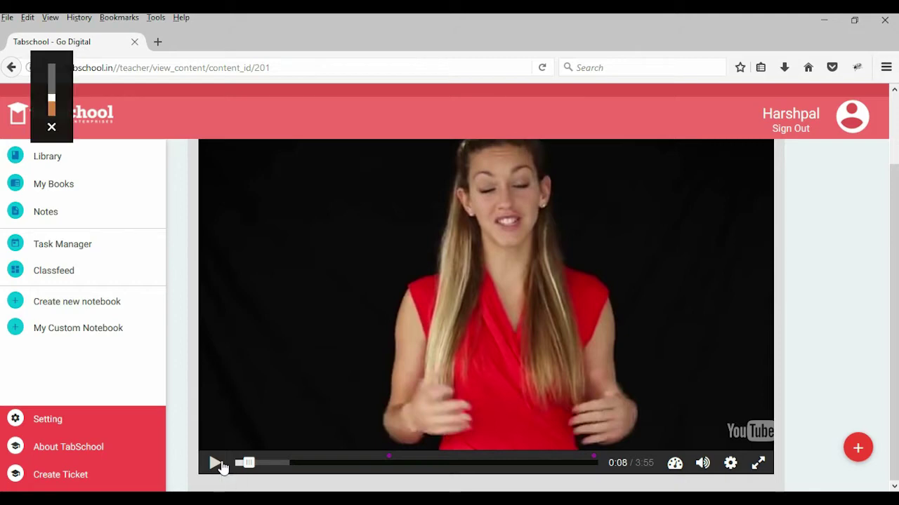
click(215, 469)
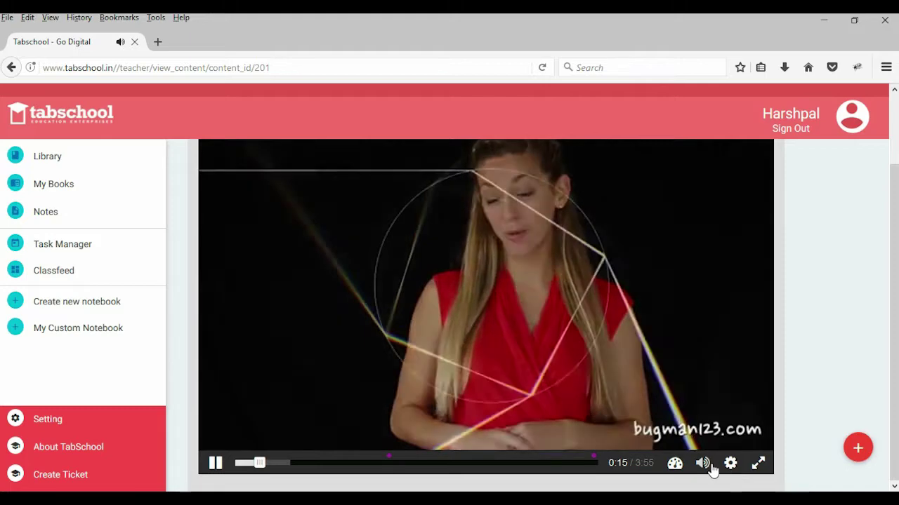
click(703, 463)
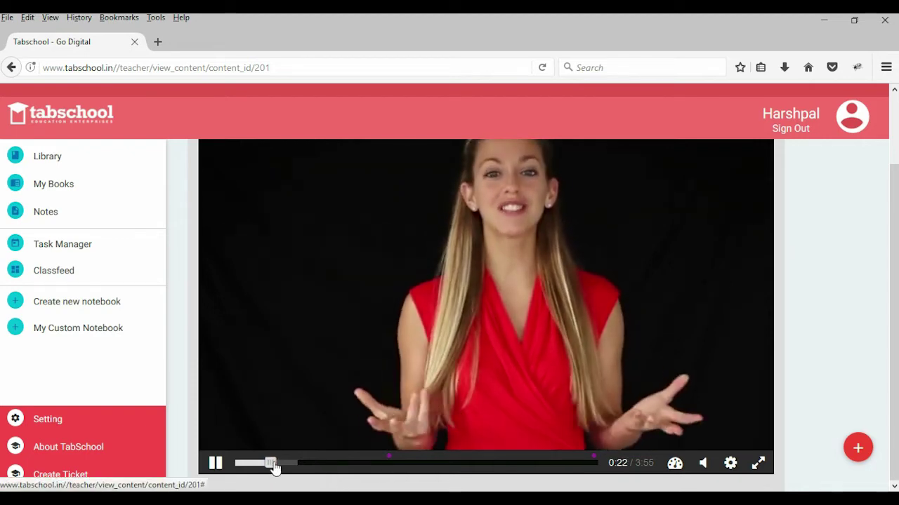
drag(273, 465, 356, 466)
click(376, 464)
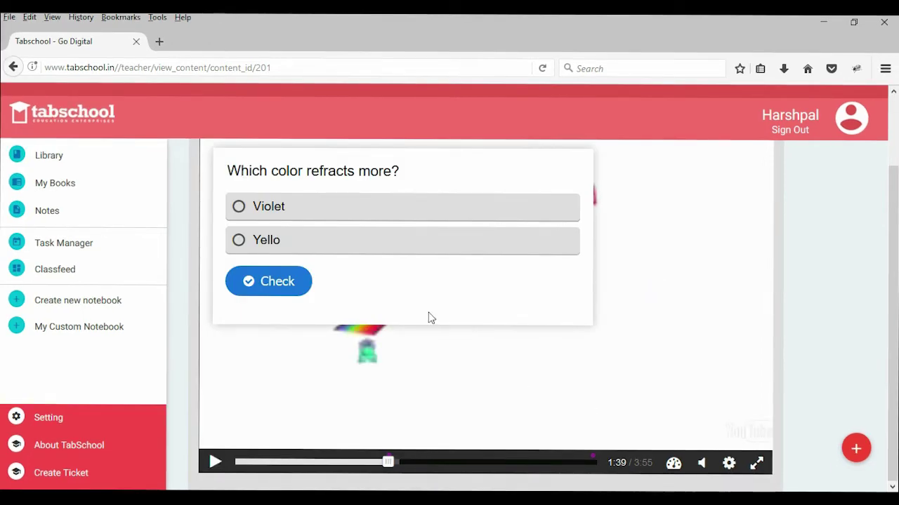
Step: Check Violet as the answer, continue and pause at 1:44, then sign out
scroll(663, 209, up, 2)
scroll(632, 218, down, 2)
click(239, 209)
click(277, 279)
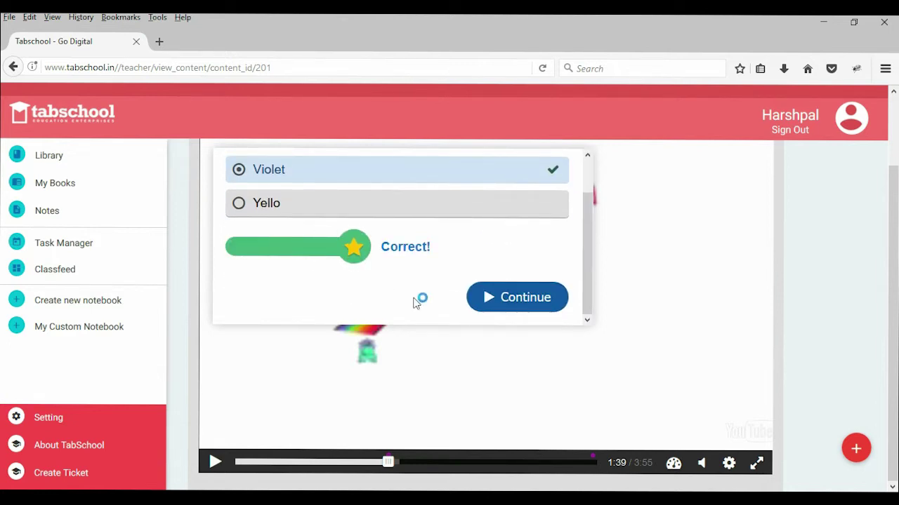
click(537, 298)
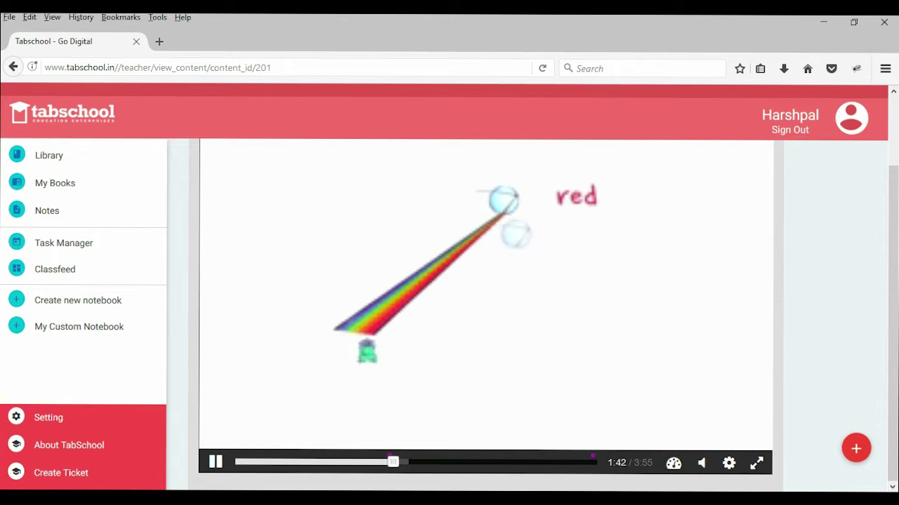
click(216, 464)
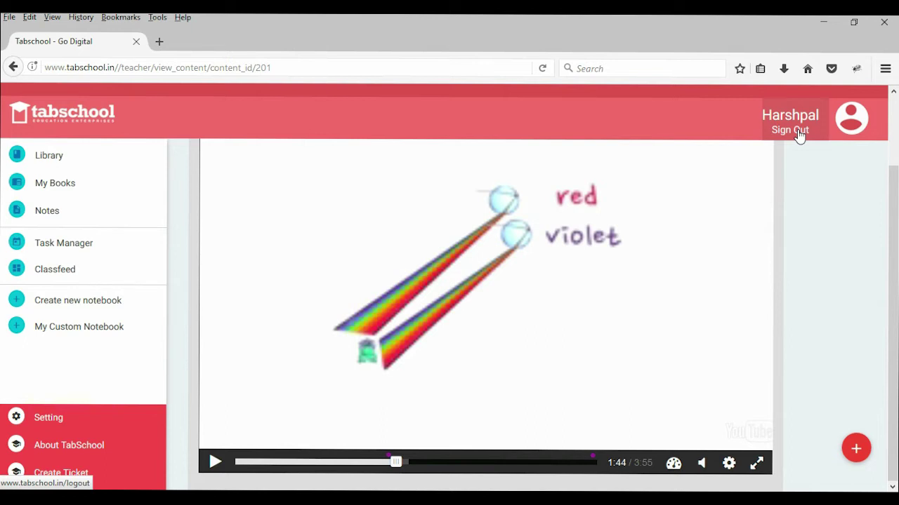
click(799, 136)
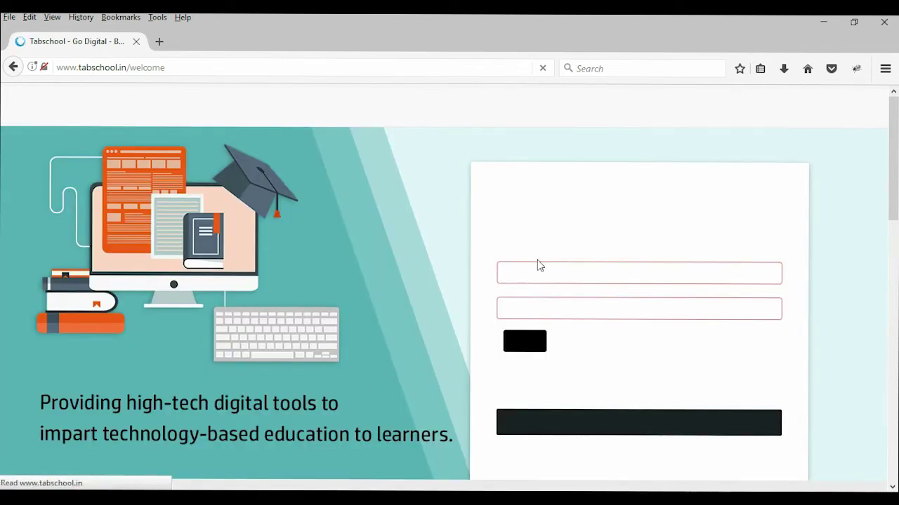
Step: Sign in with the saved teacher e-mail and password, dismissing the remember-login prompt
click(538, 273)
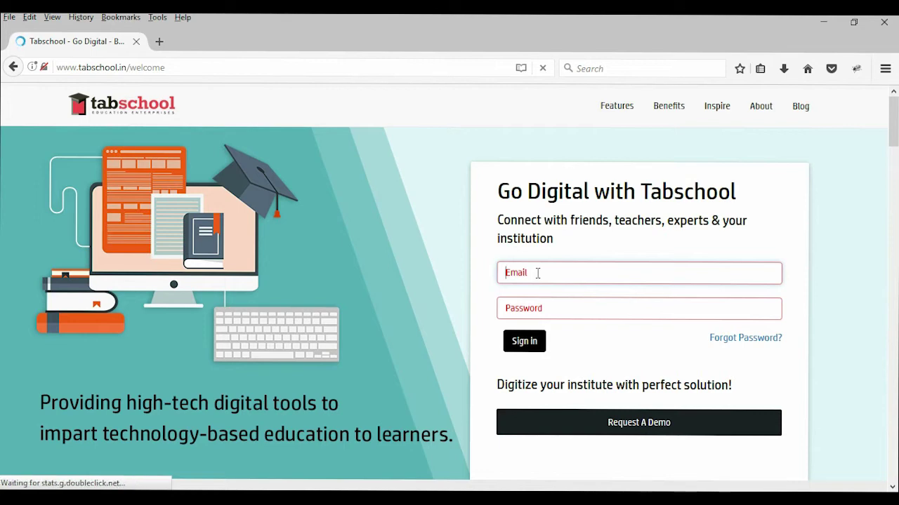
text(tabs)
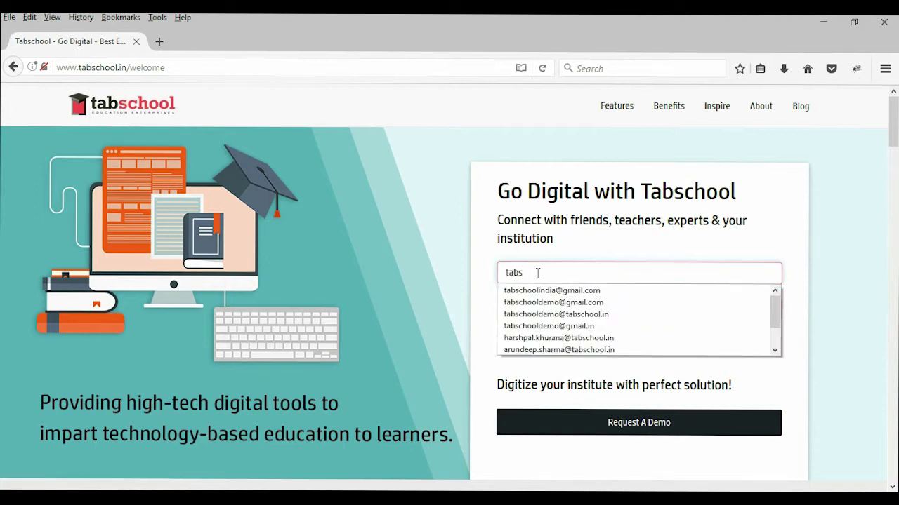
key(Down)
key(Return)
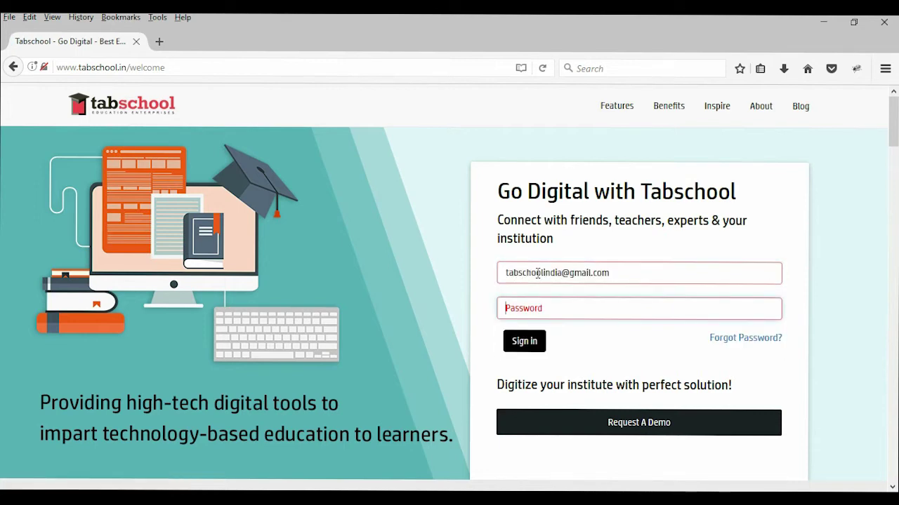
text(t)
key(Return)
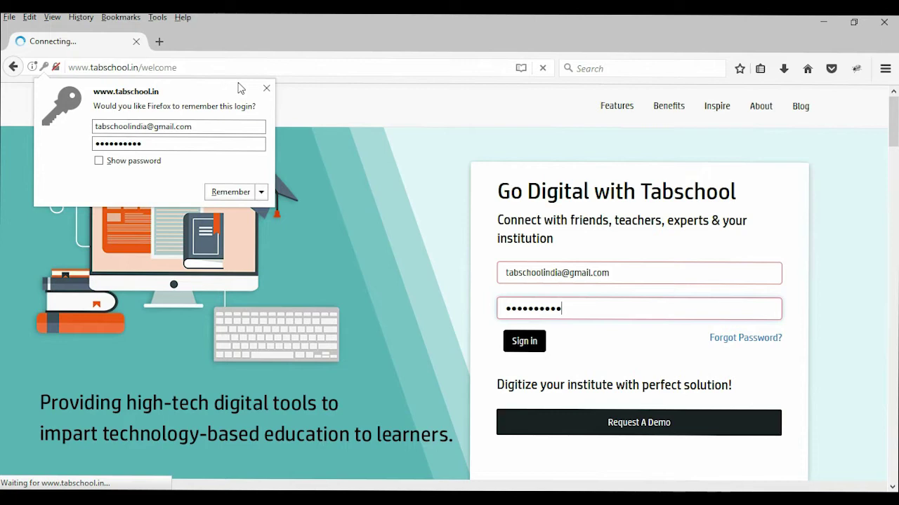
click(266, 88)
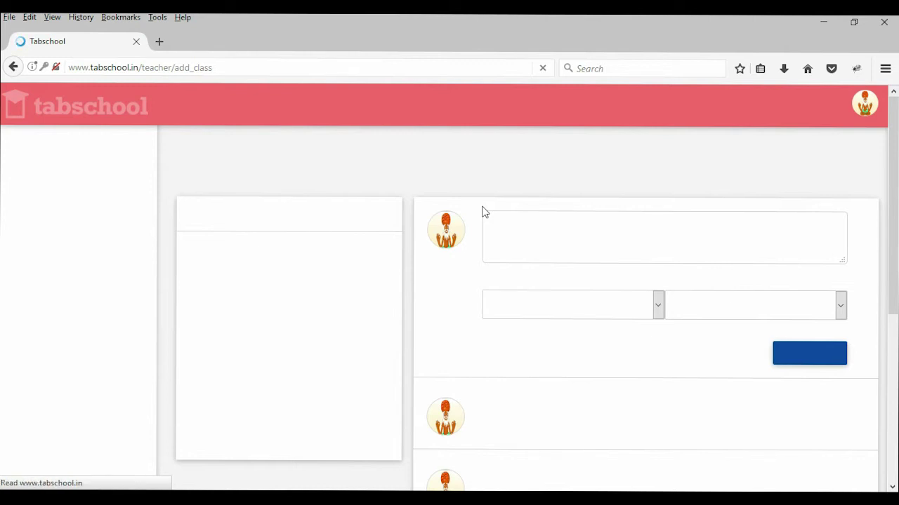
Step: Edit the first 'Interactive video about Rainbow' entry from Saved Files and review its settings
click(49, 275)
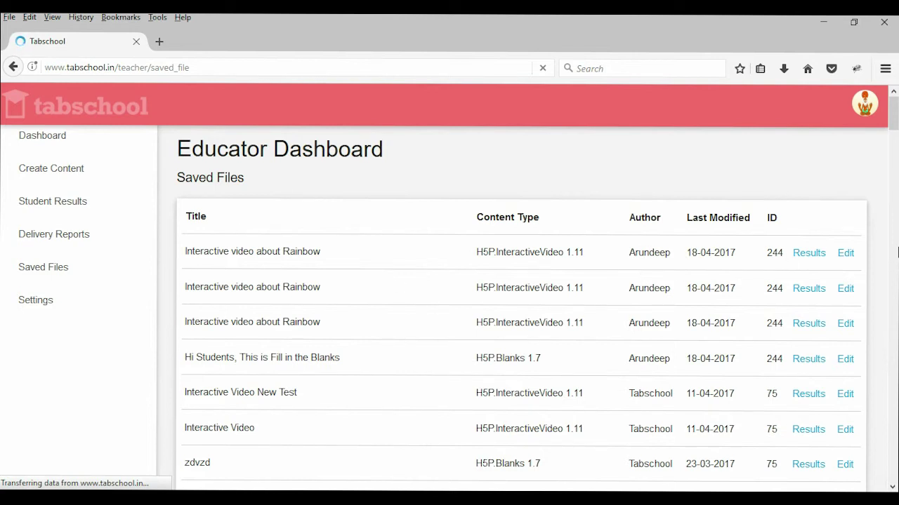
click(846, 254)
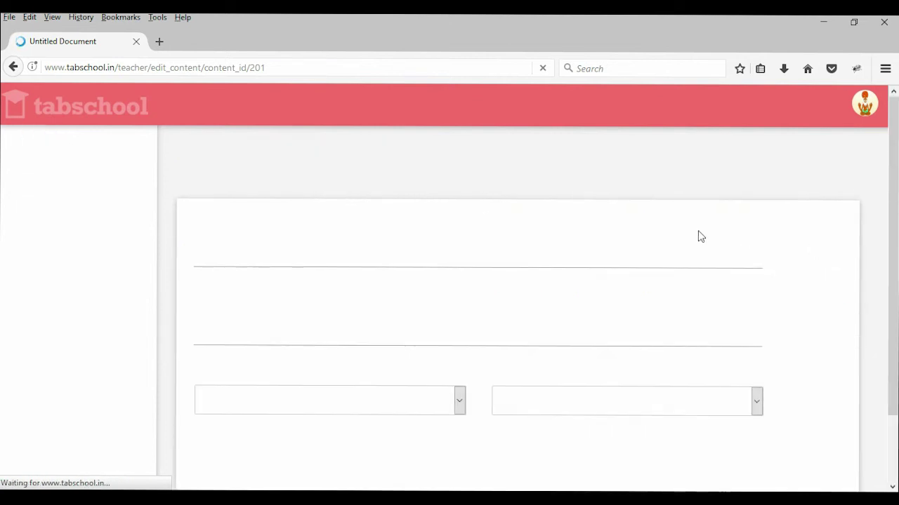
scroll(788, 185, down, 2)
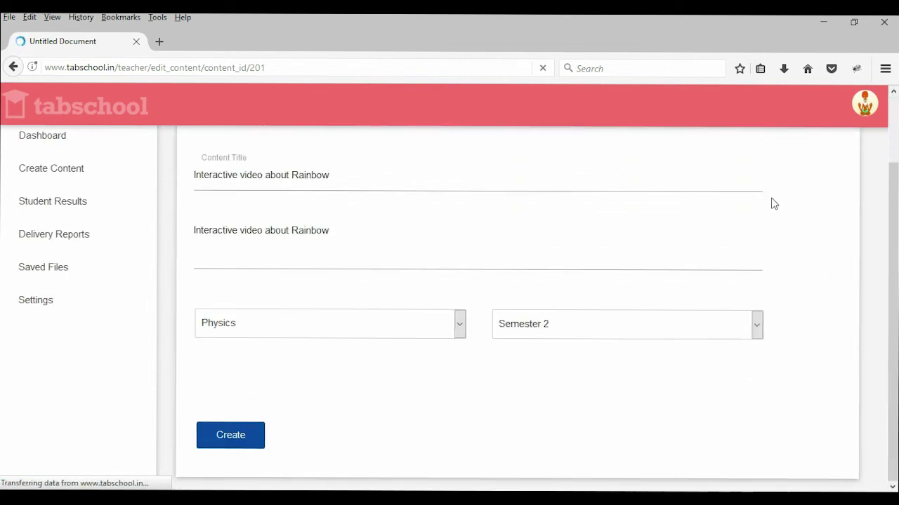
scroll(331, 373, up, 2)
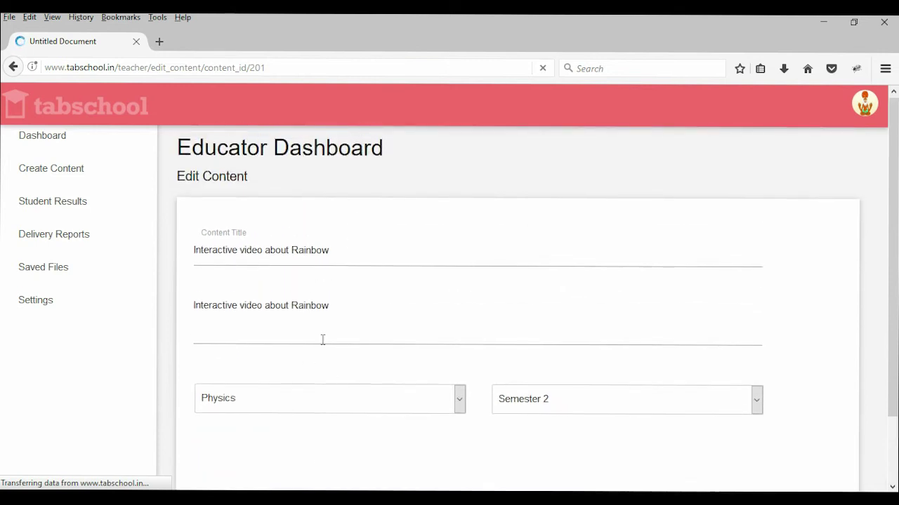
scroll(323, 340, down, 2)
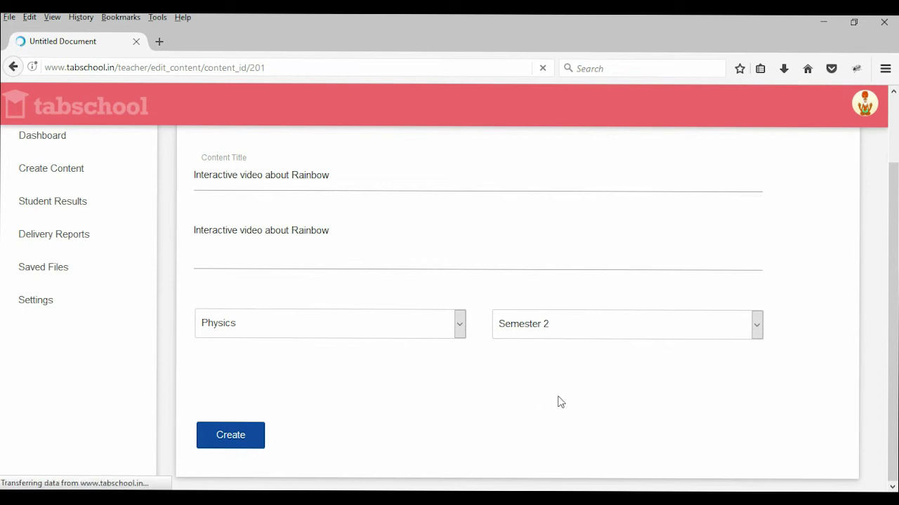
scroll(344, 295, up, 2)
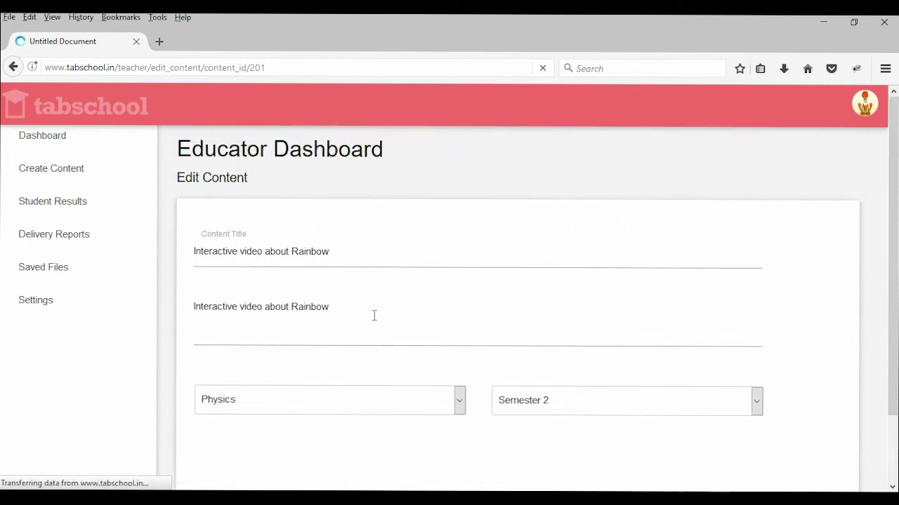
scroll(349, 341, down, 2)
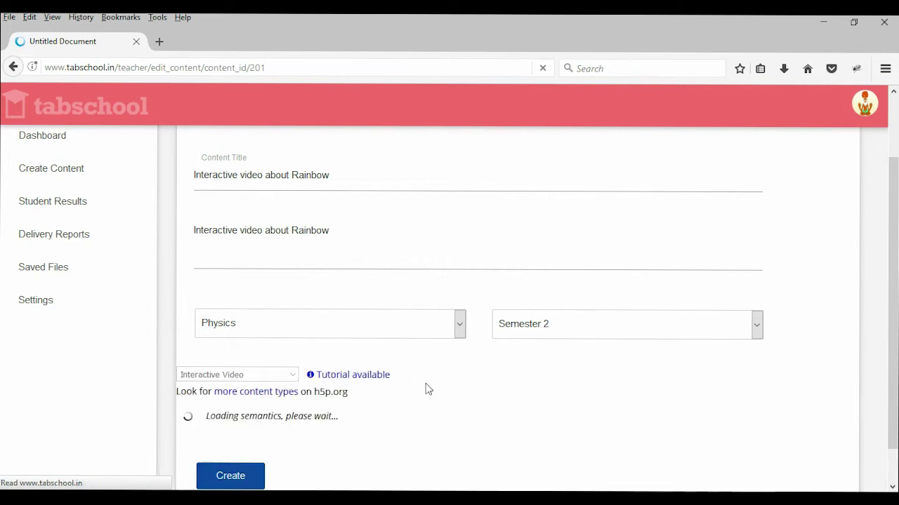
scroll(381, 373, up, 2)
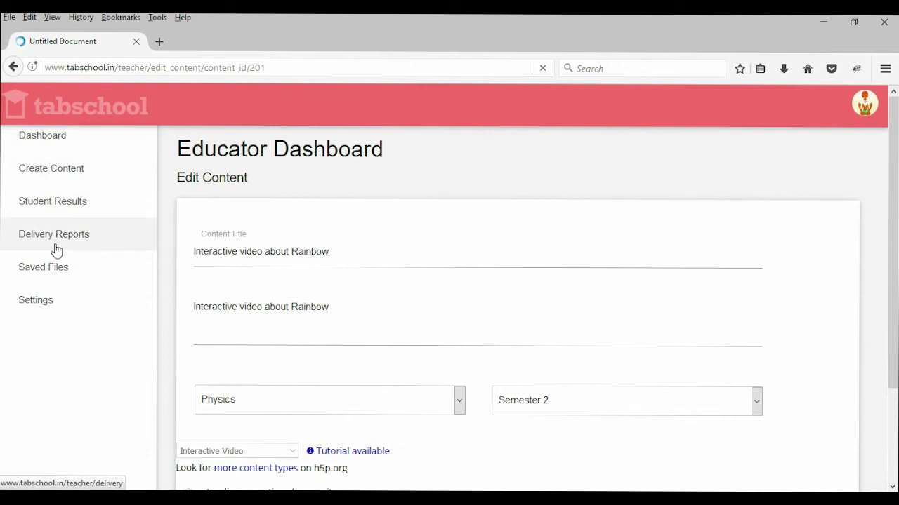
Step: Go back to Saved Files, then show the teacher's Settings page
click(50, 214)
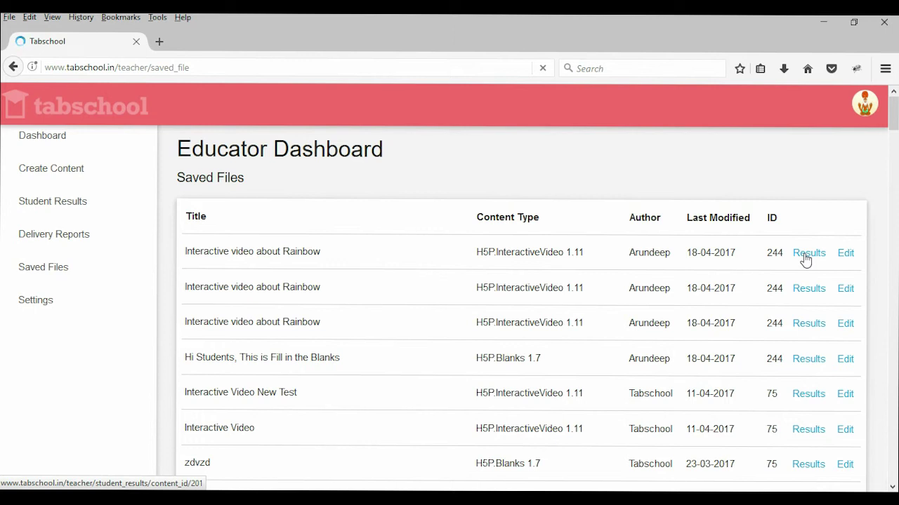
click(44, 301)
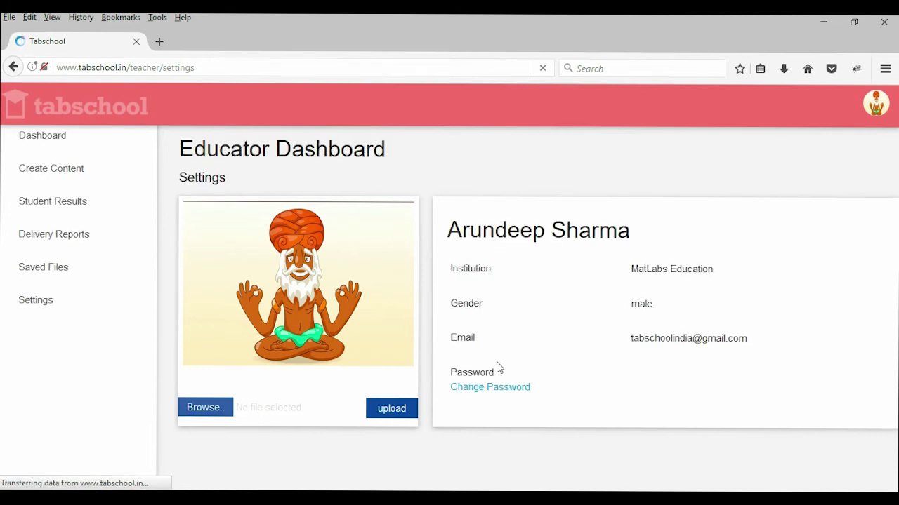
Step: Open Delivery Reports and scroll through the delivered items, including the Rainbow videos
click(69, 229)
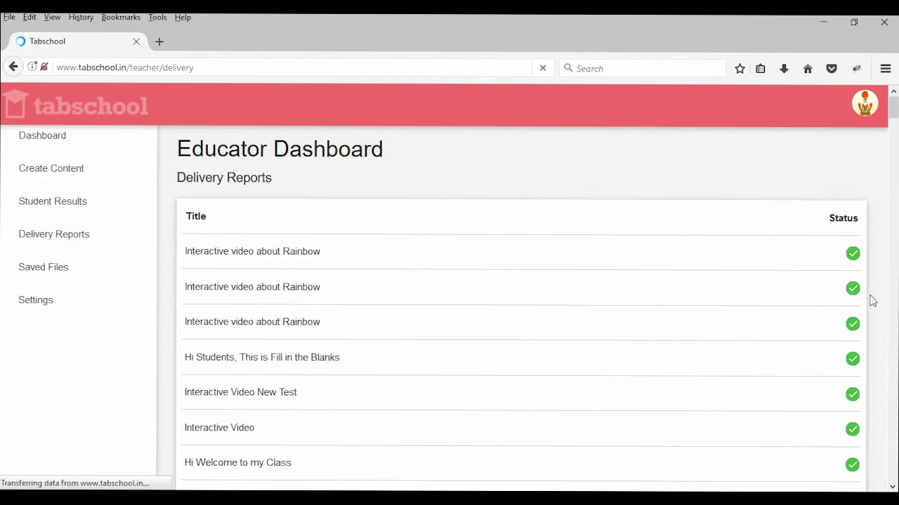
scroll(848, 367, down, 15)
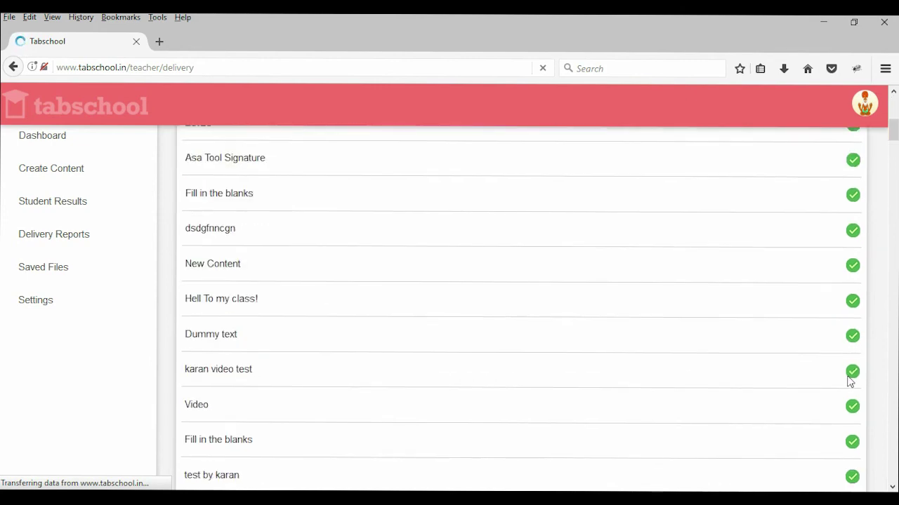
scroll(856, 443, up, 15)
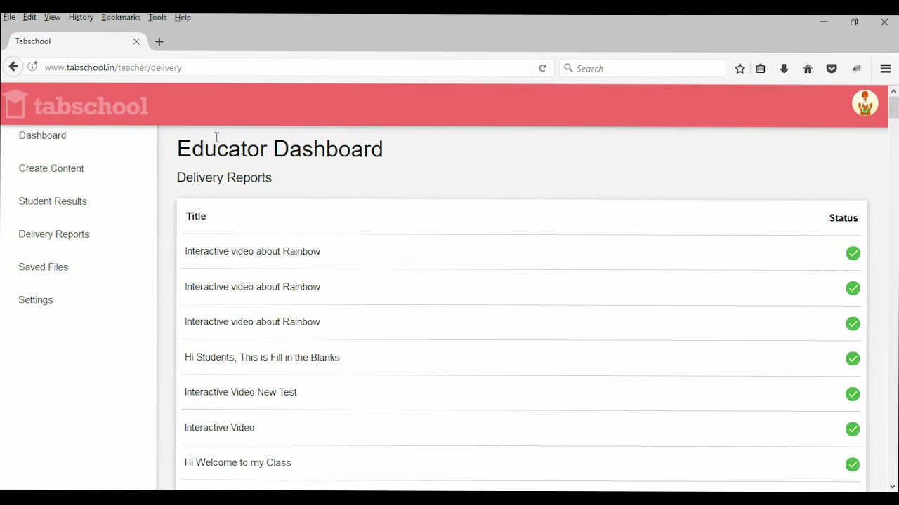
drag(178, 147, 327, 147)
click(333, 155)
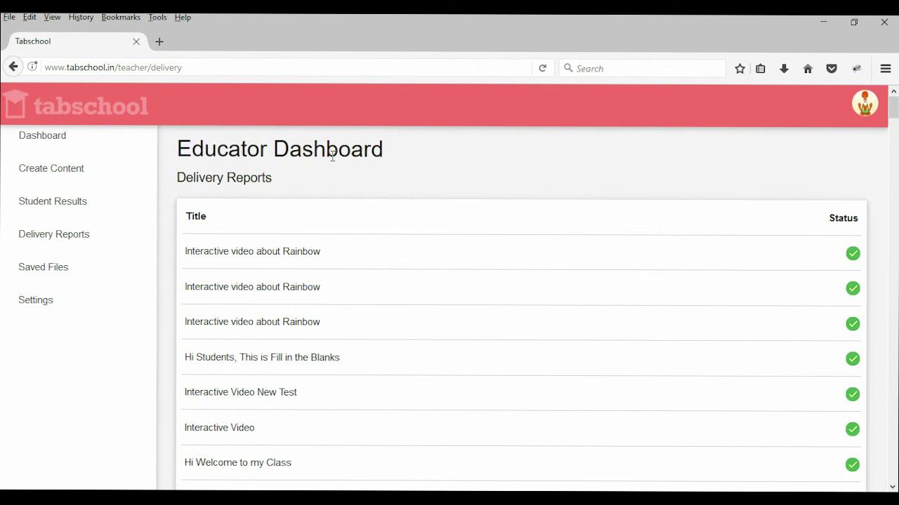